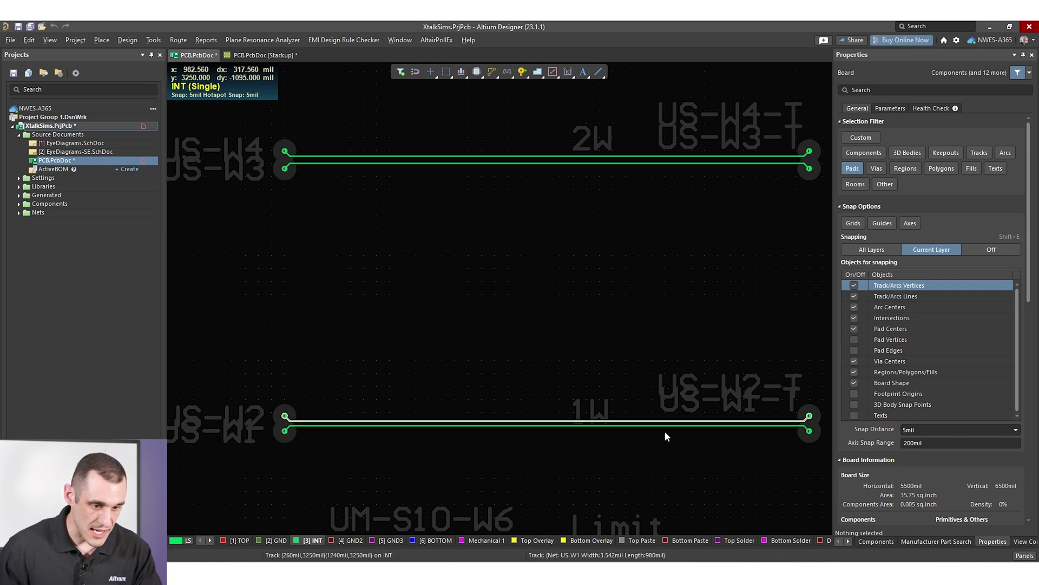
Inspect the track properties of nets US-W2 and US-W1 in the 1W-spaced pair on the INT layer
ctrl+scroll(668, 427, up, 6)
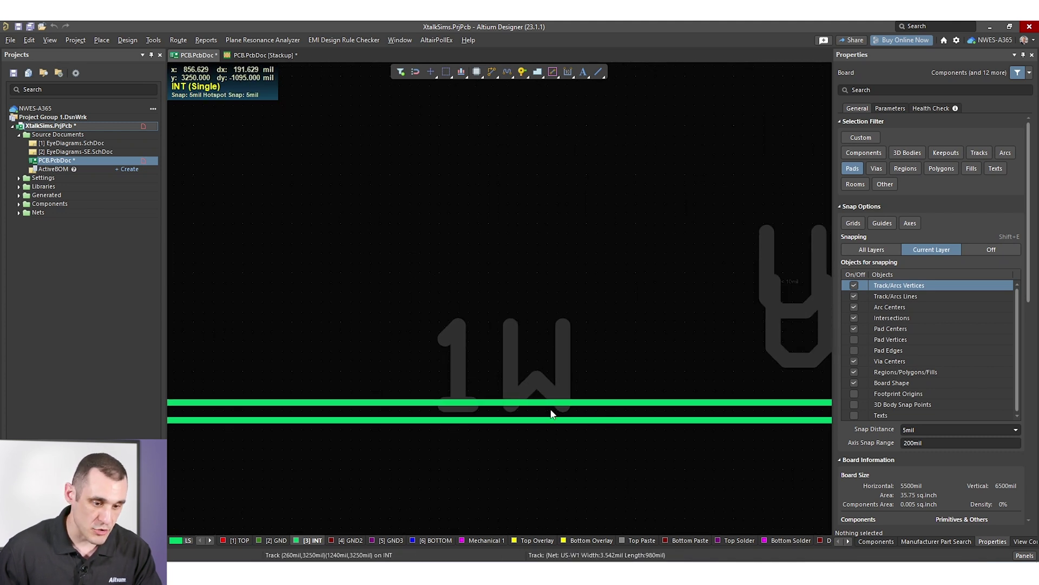
ctrl+scroll(518, 460, down, 4)
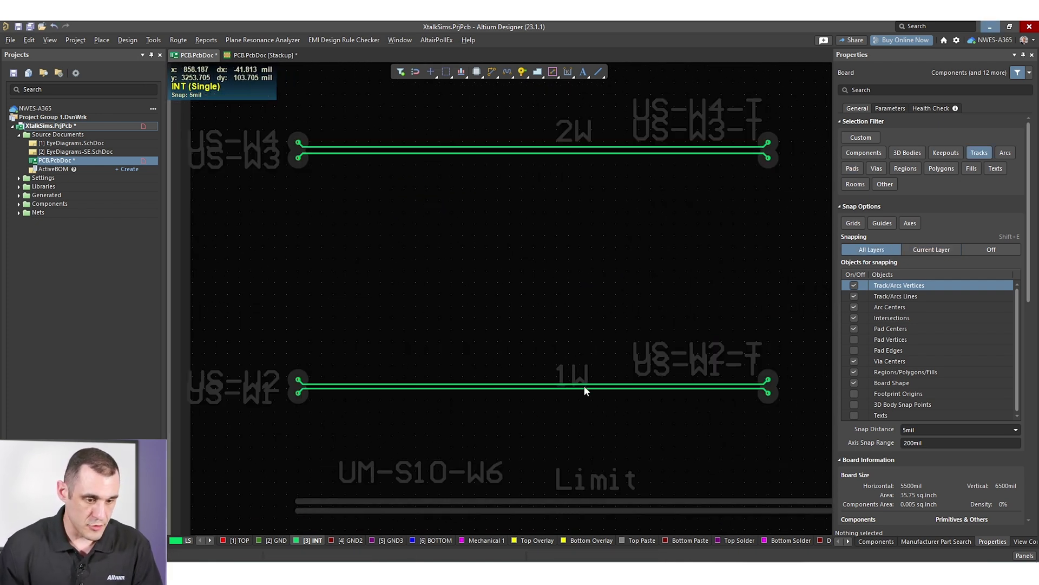
ctrl+scroll(583, 385, up, 8)
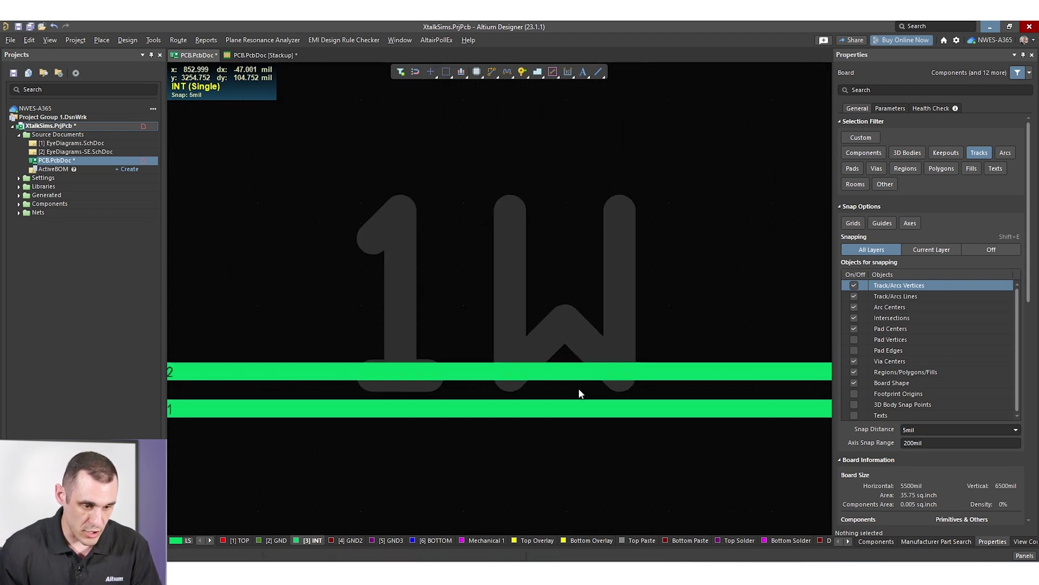
ctrl+scroll(580, 393, up, 1)
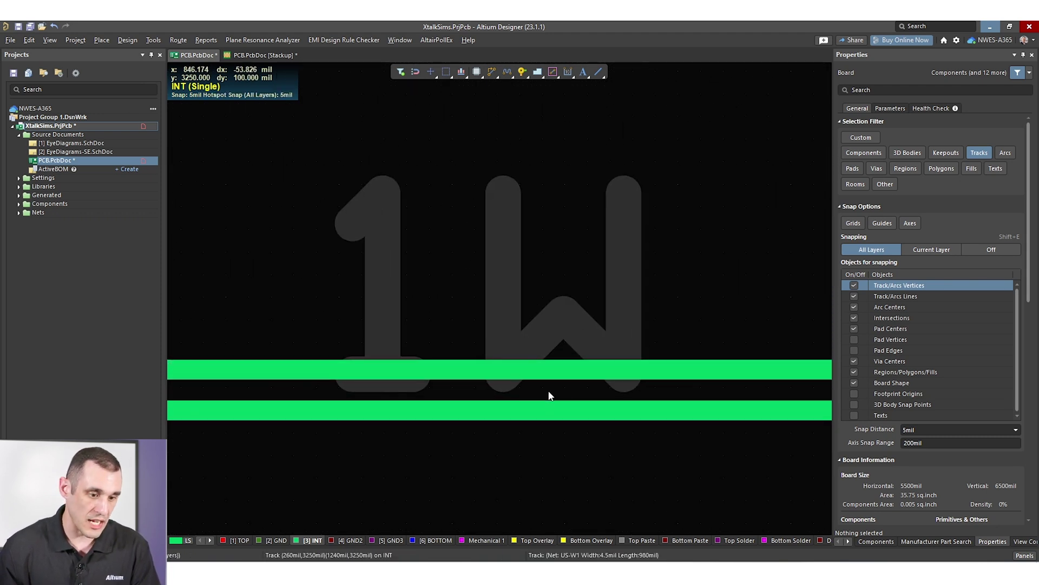
click(539, 374)
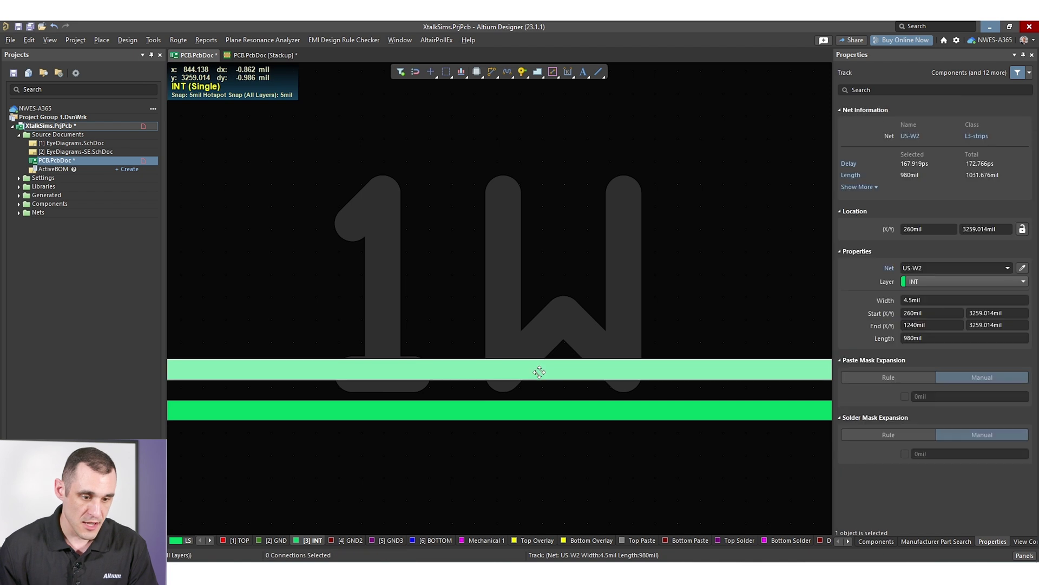
click(663, 412)
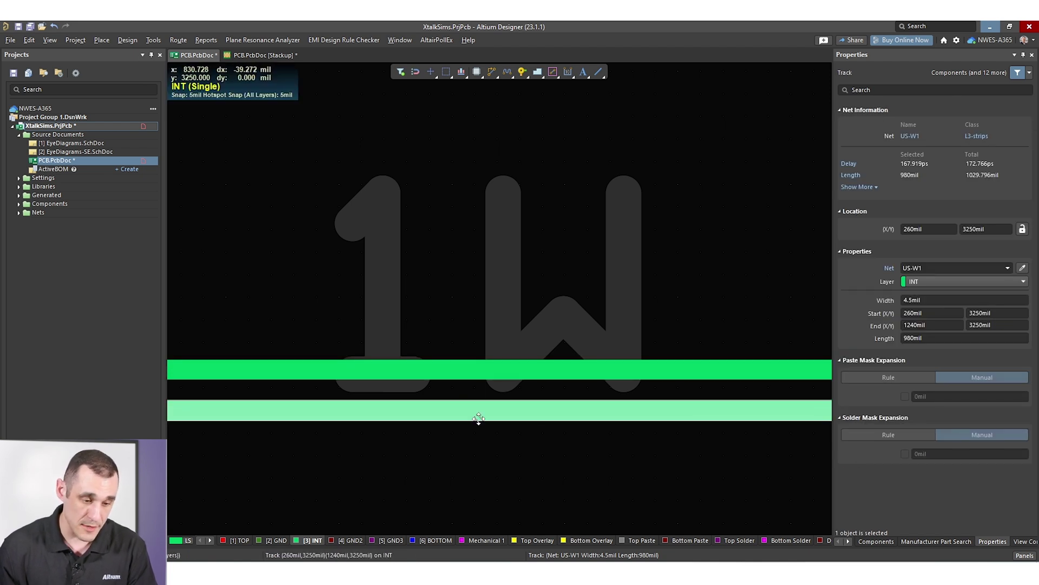
click(528, 450)
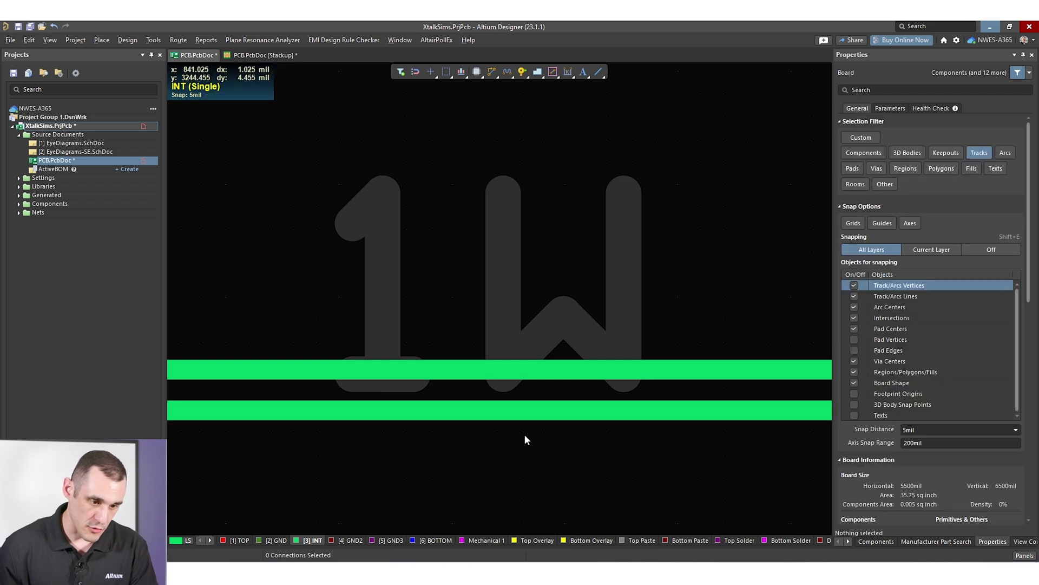
Examine the 2W and 3W track pairs on the INT layer and compare their spacing with the 1W pair
ctrl+scroll(524, 435, down, 6)
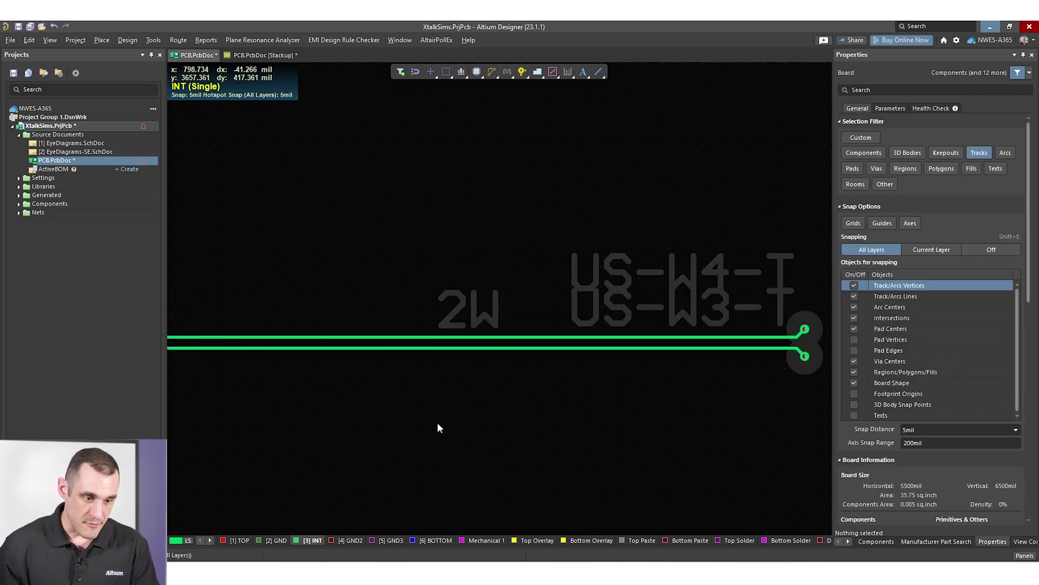
right_drag(439, 424, 571, 417)
ctrl+scroll(571, 388, down, 3)
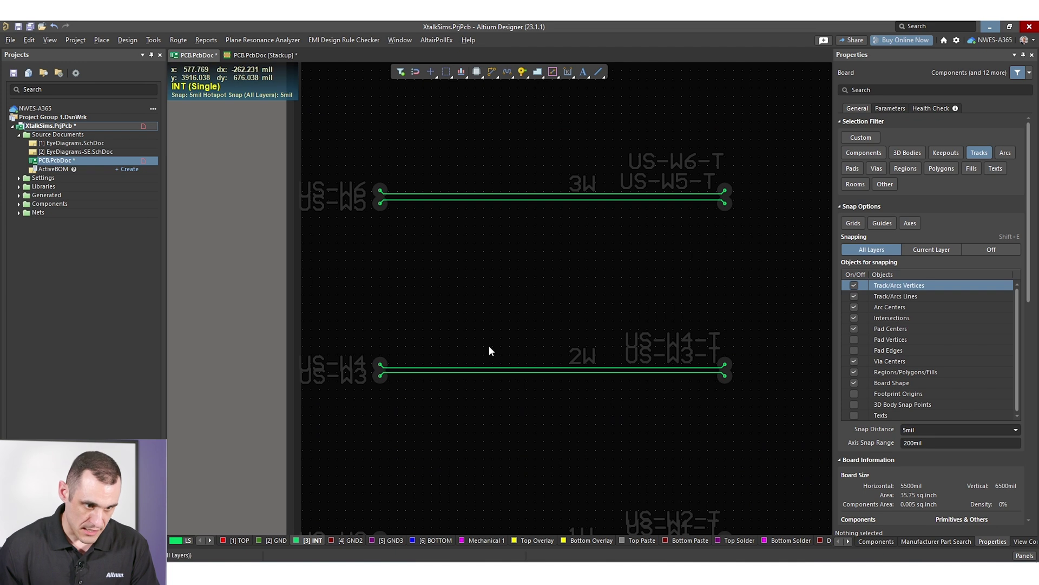
ctrl+scroll(604, 374, up, 2)
ctrl+scroll(605, 374, up, 2)
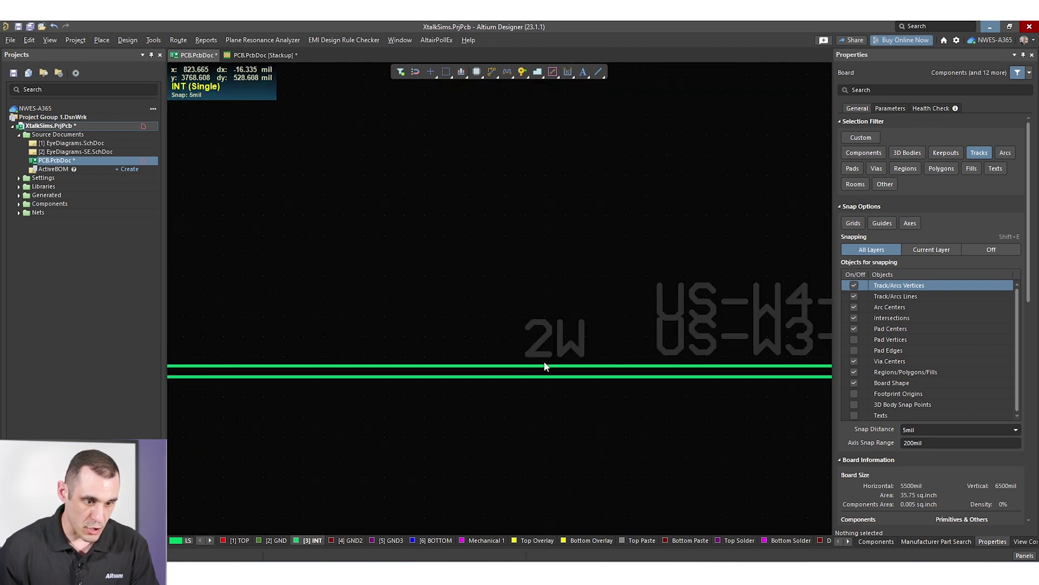
right_drag(547, 348, 498, 460)
scroll(501, 433, down, 5)
scroll(511, 379, up, 1)
ctrl+scroll(609, 457, down, 4)
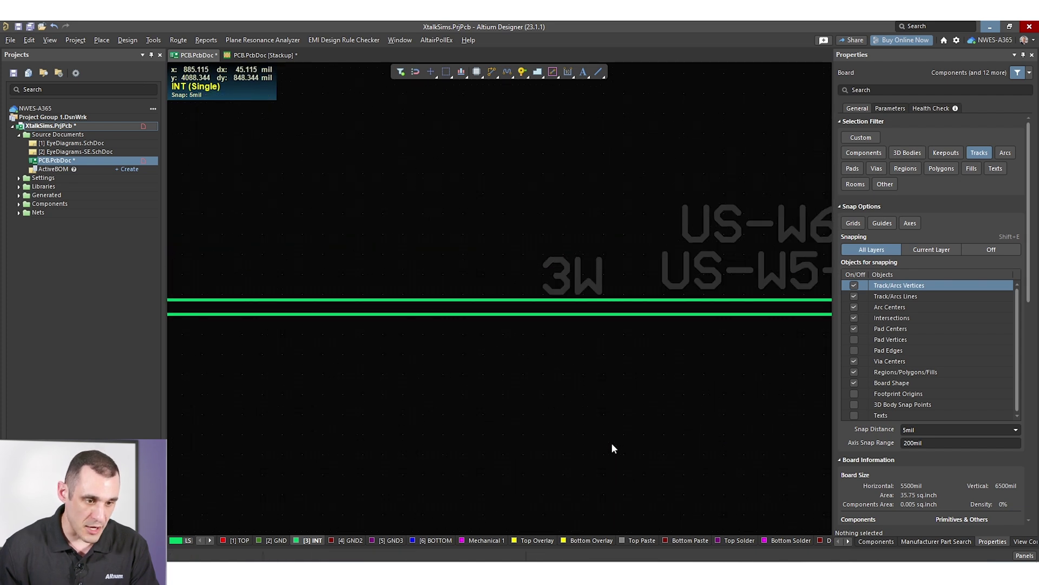
scroll(584, 325, down, 4)
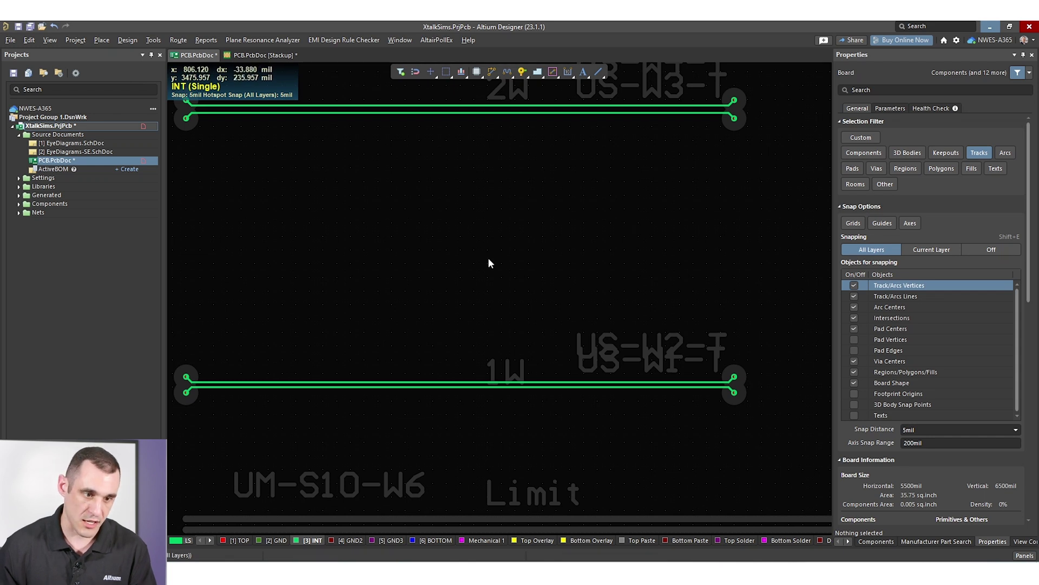
right_drag(494, 272, 501, 365)
ctrl+scroll(489, 293, down, 3)
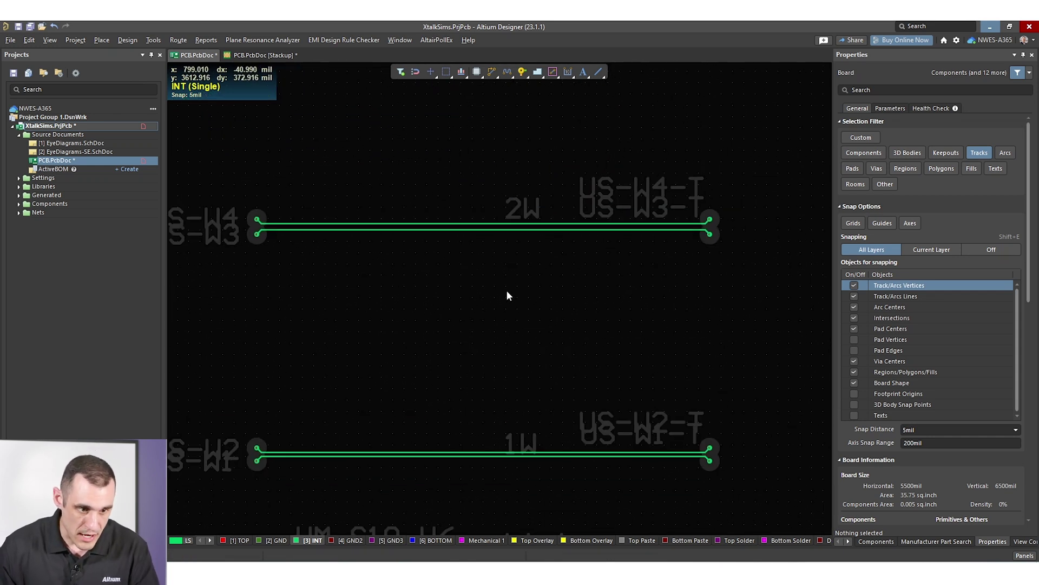
right_drag(515, 295, 511, 364)
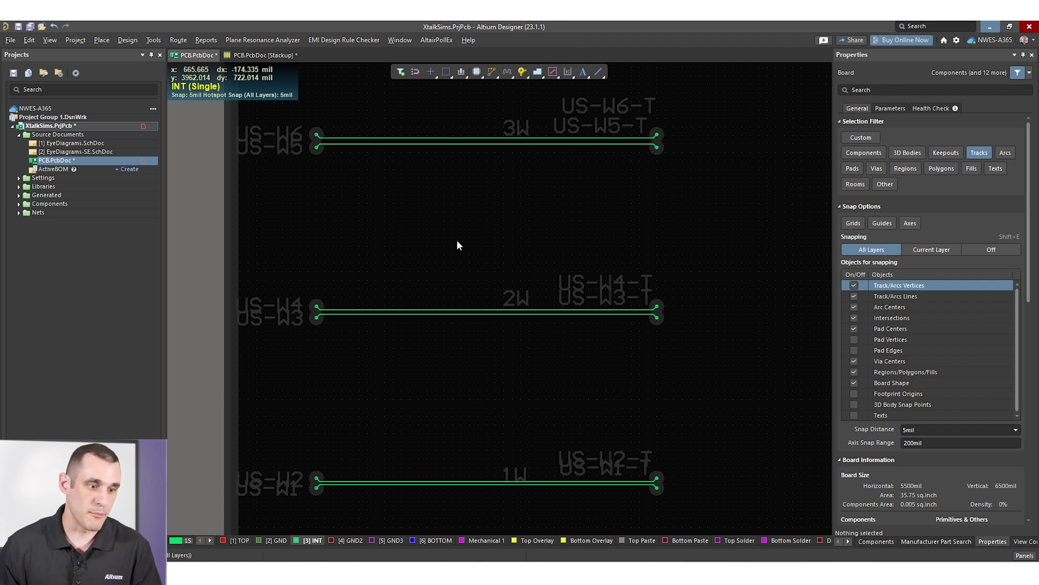
Check the dielectric thicknesses around the INT layer in the board stackup and return to the PCB layout
click(260, 57)
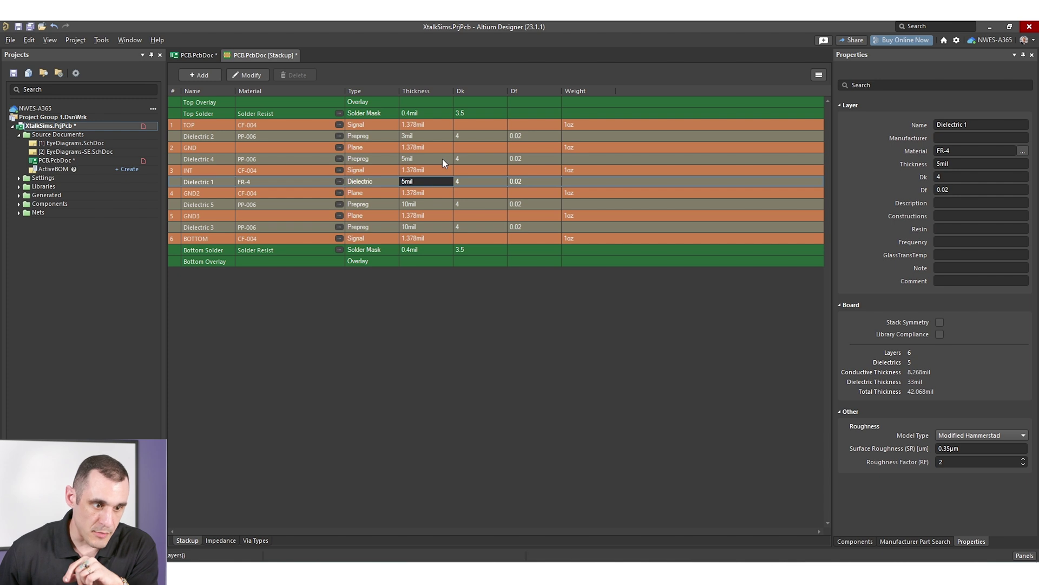
click(195, 55)
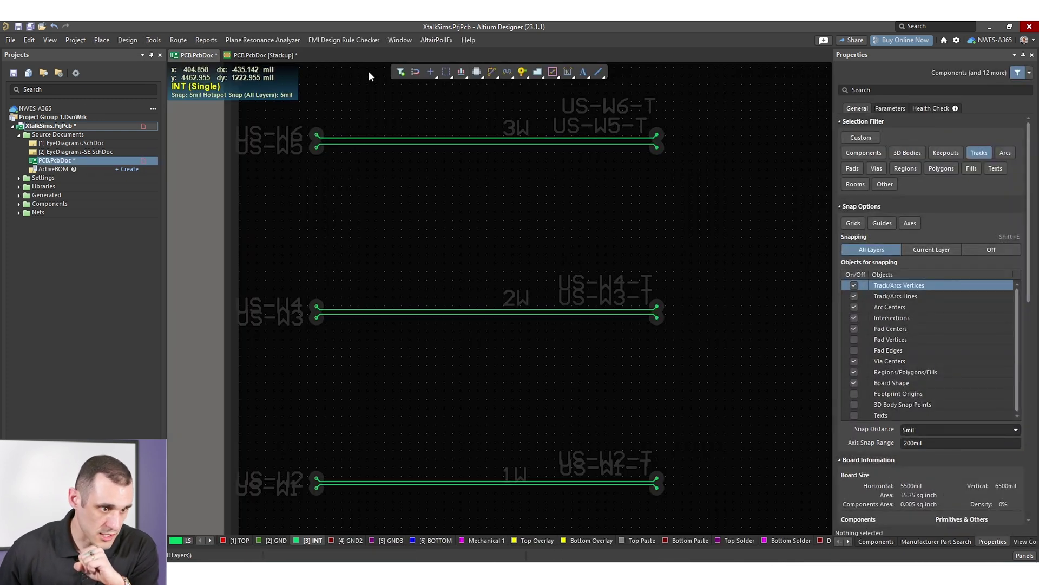
click(279, 56)
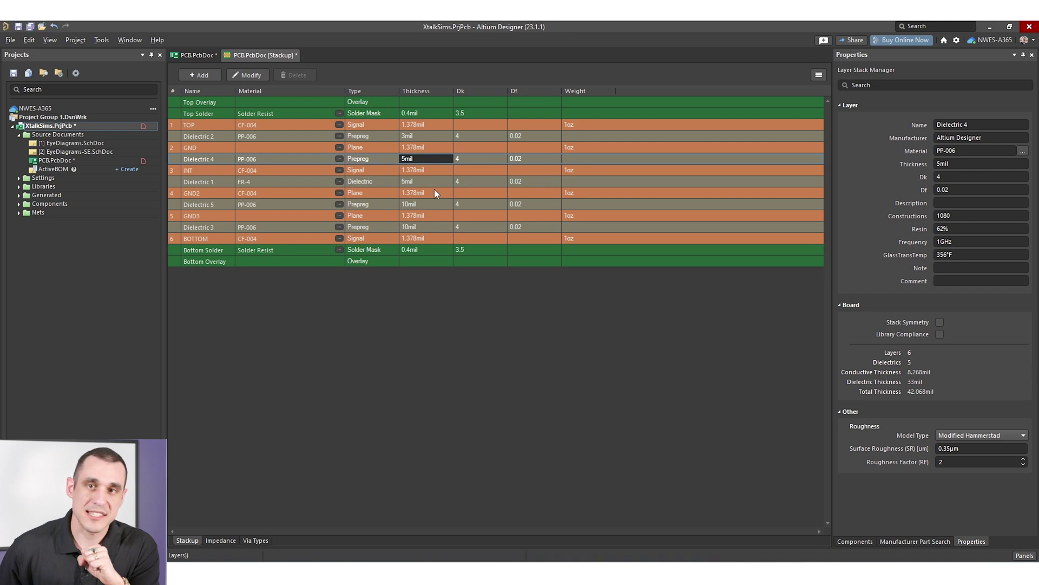
click(206, 55)
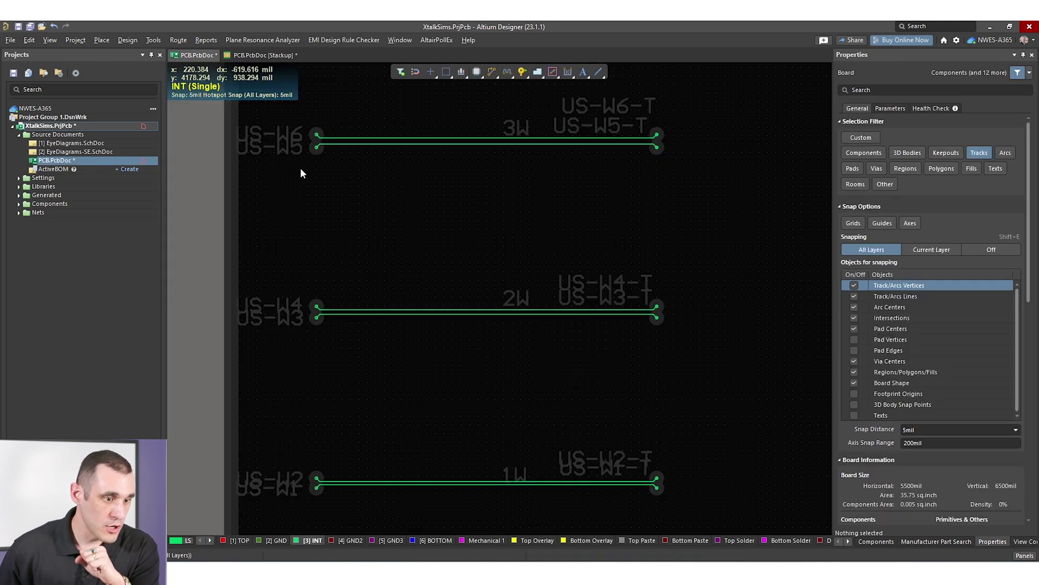
Start the Signal Integrity tool, review the component model assignments including US-W1, and analyze the design
click(154, 41)
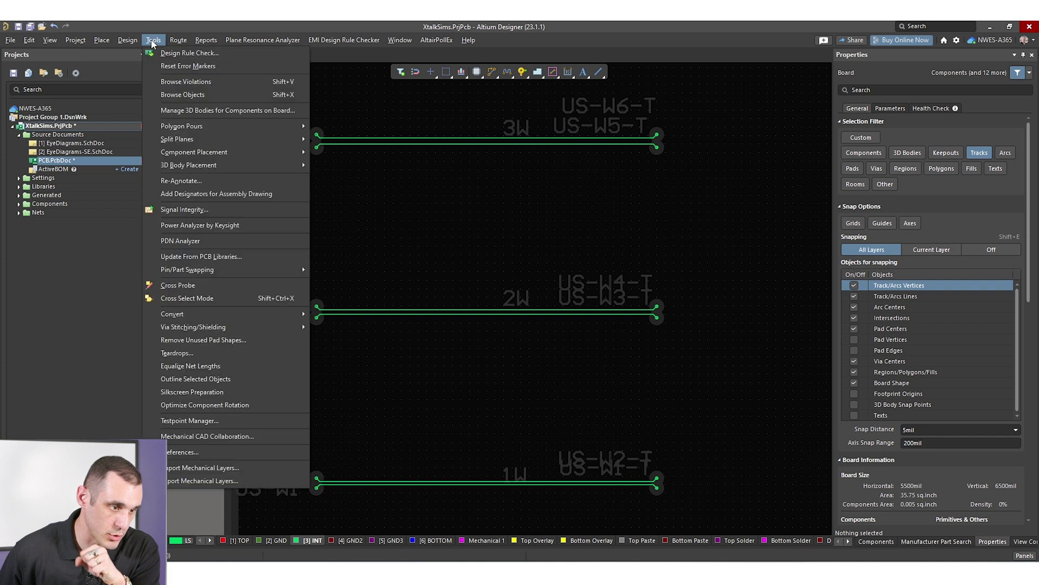
click(224, 214)
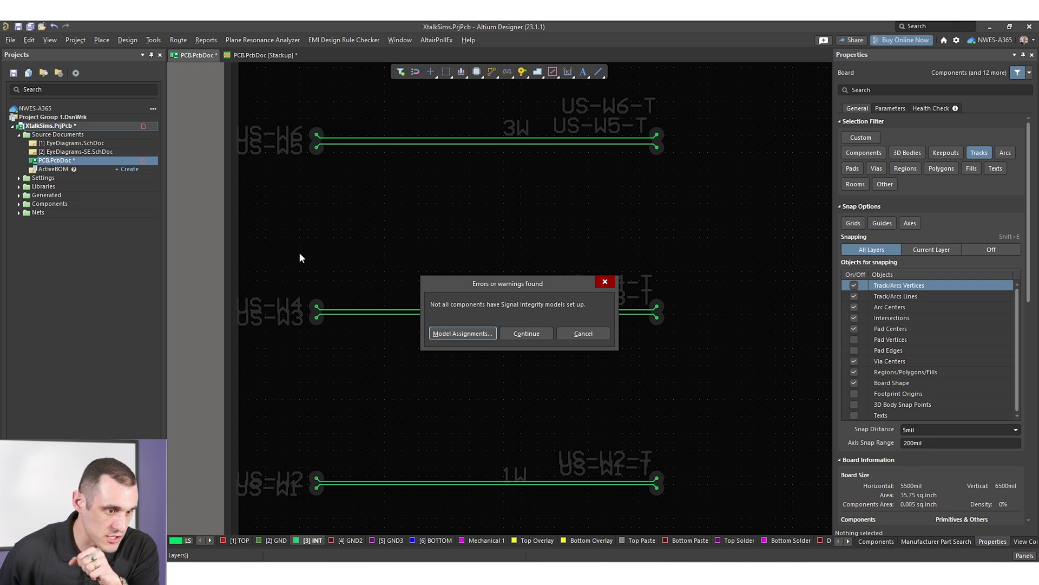
click(469, 335)
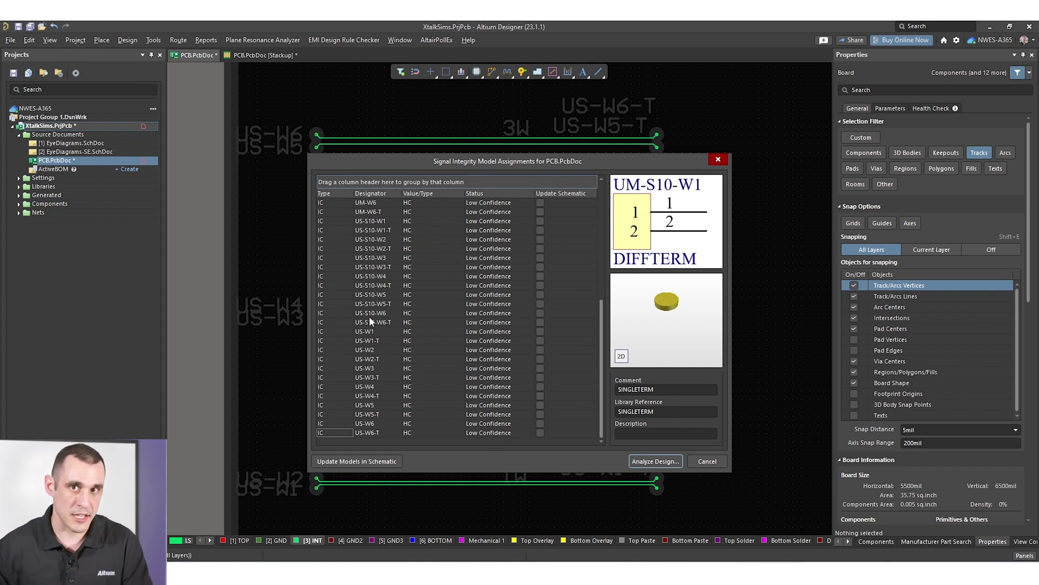
click(432, 331)
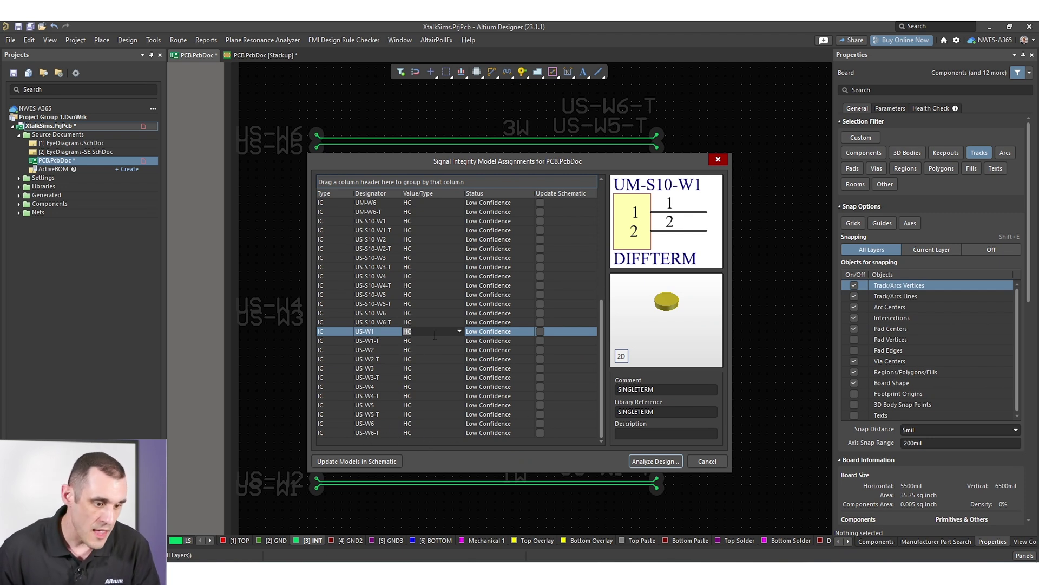
click(645, 461)
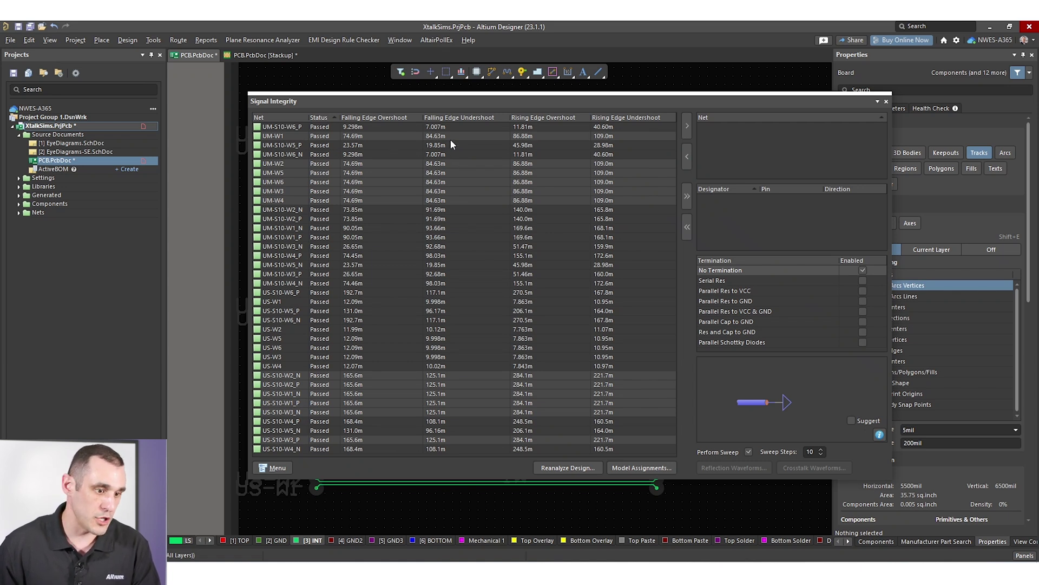
Show the Impedance column and, with nets sorted by name in descending order, highlight US-W1 through US-W6
right_click(404, 119)
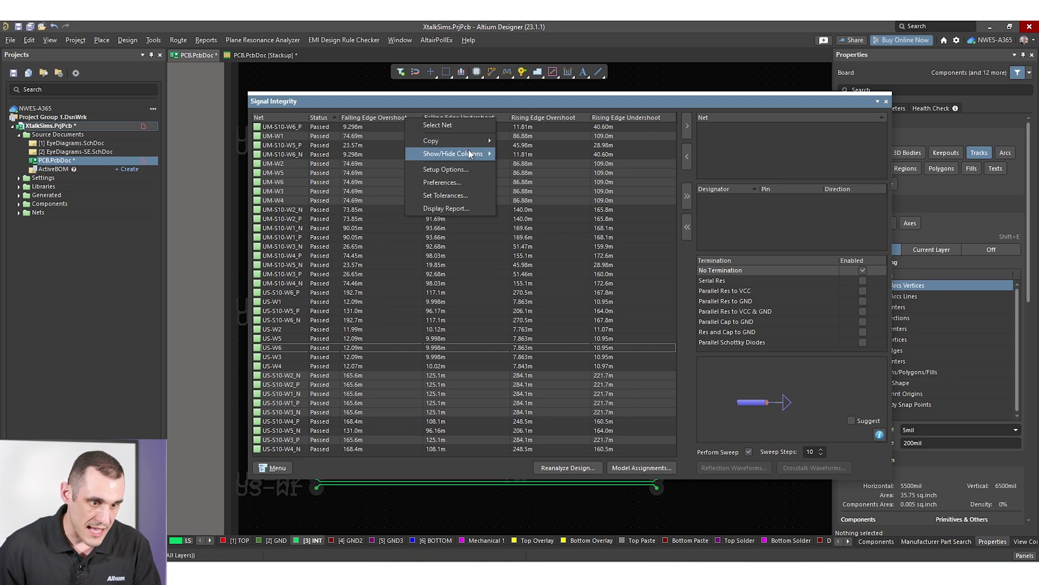
mouse_move(469, 154)
click(556, 246)
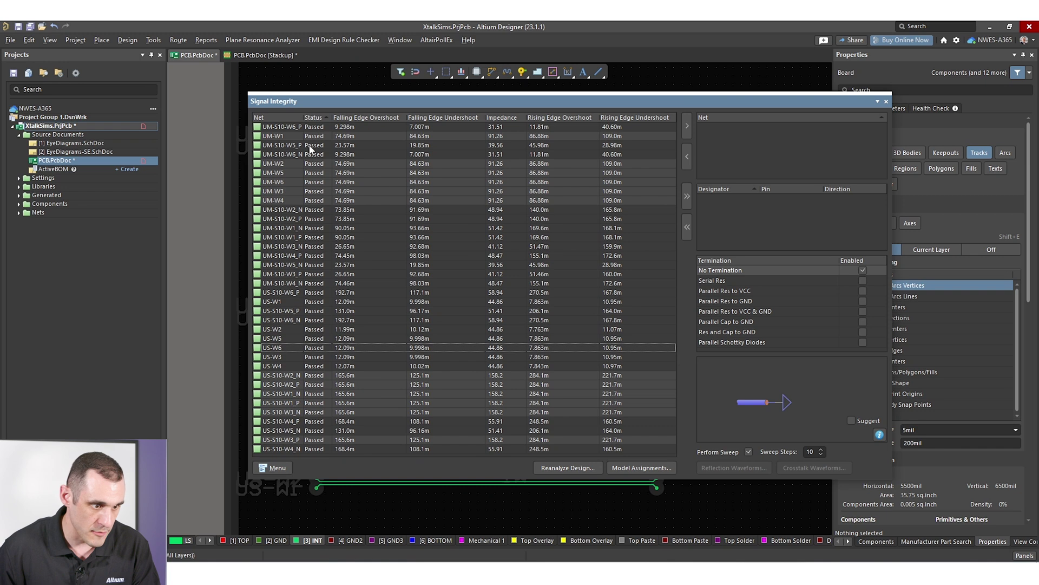
click(276, 118)
click(278, 118)
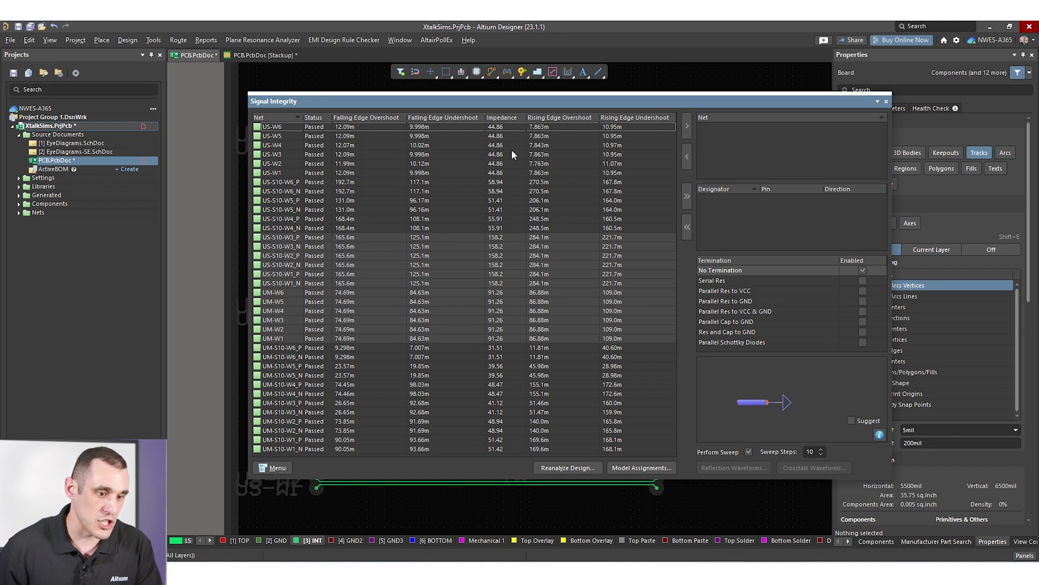
click(512, 173)
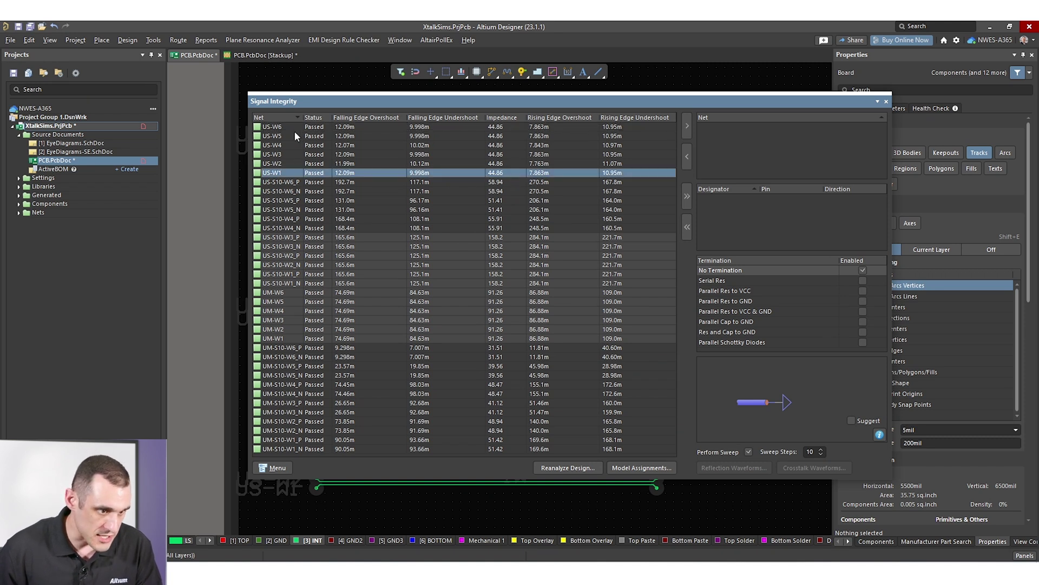
shift+click(325, 128)
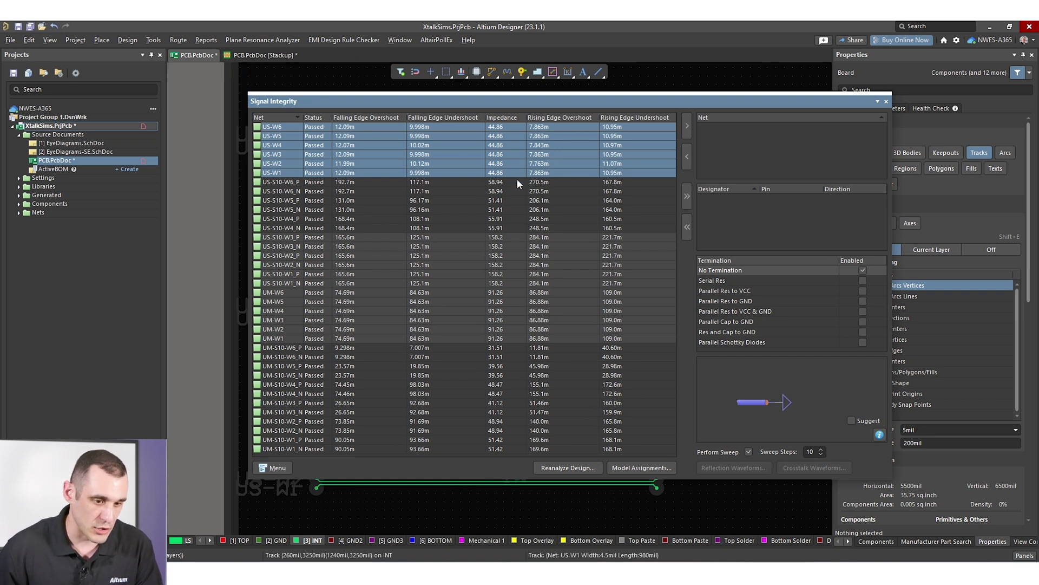
Add nets US-W1 and US-W2 to the list of nets for detailed signal integrity simulation
click(378, 172)
shift+click(379, 163)
click(688, 125)
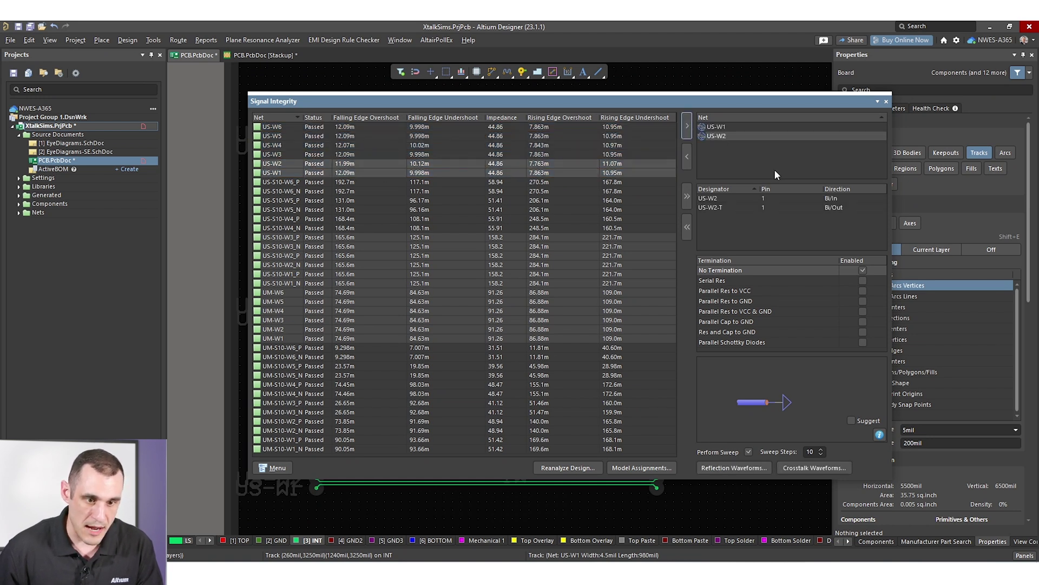
Set US-W1 as the aggressor net and generate the crosstalk waveforms for the US-W1 and US-W2 pair
right_click(732, 136)
click(728, 127)
right_click(737, 128)
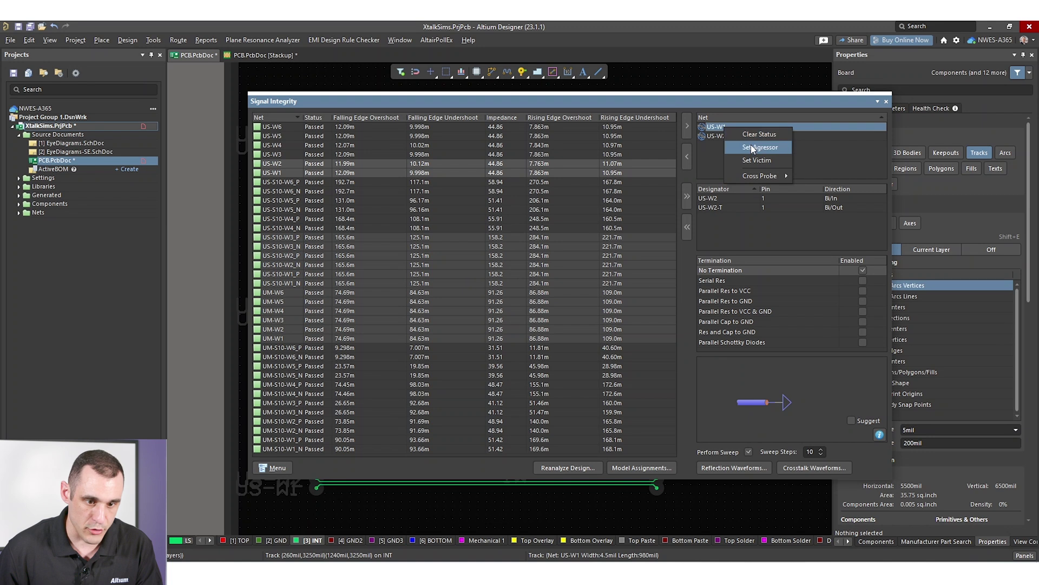
click(750, 148)
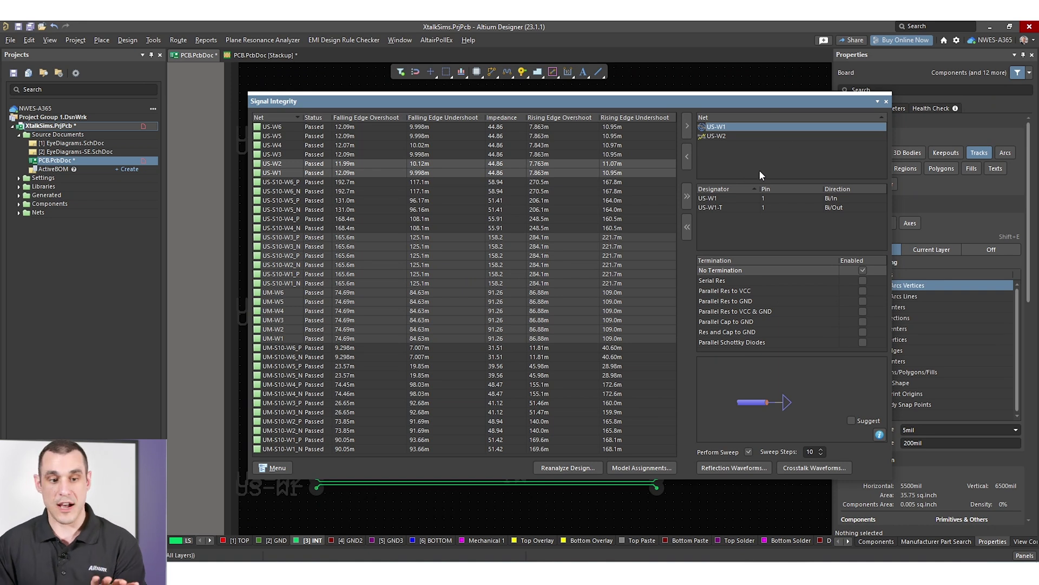
click(810, 468)
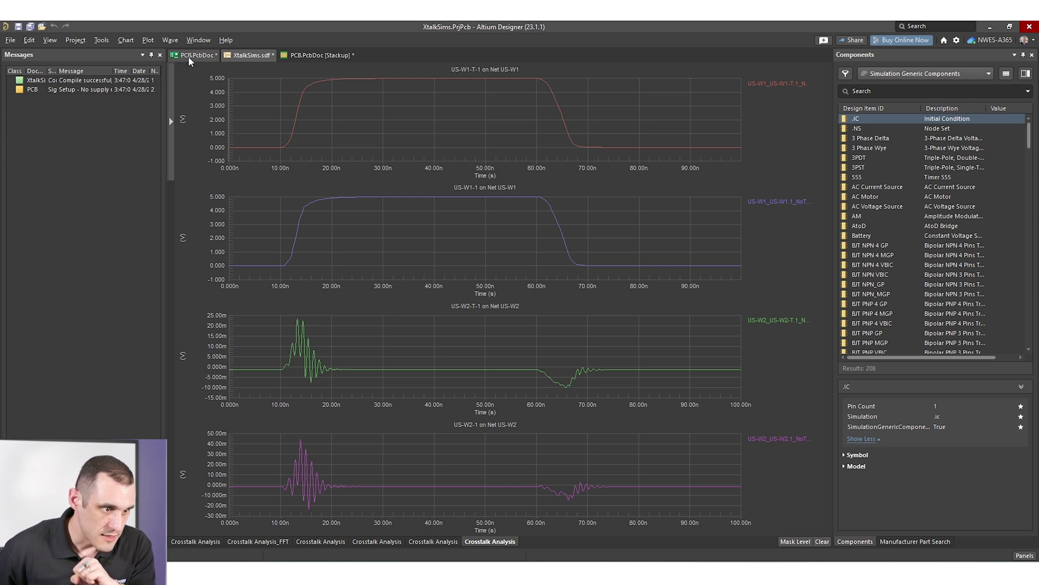
Return to the PCB document, start the Signal Integrity tool again and analyze the design with the existing model assignments
click(209, 64)
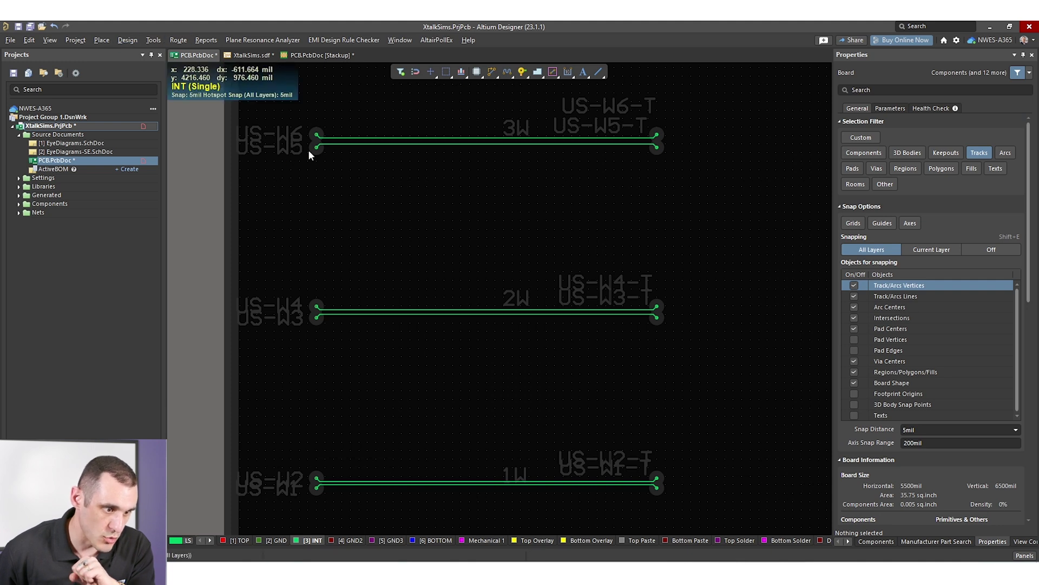
click(150, 43)
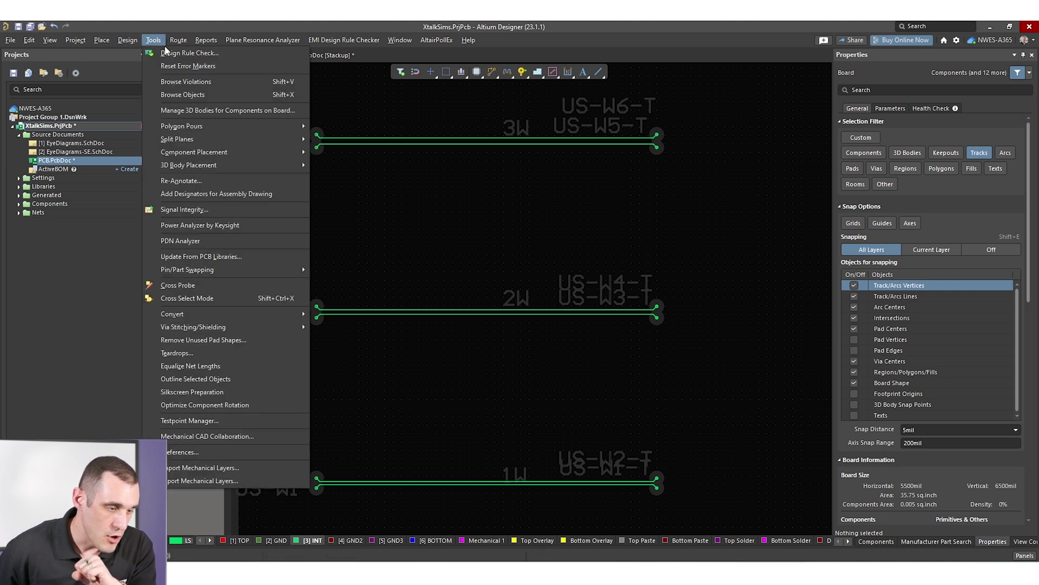
click(203, 210)
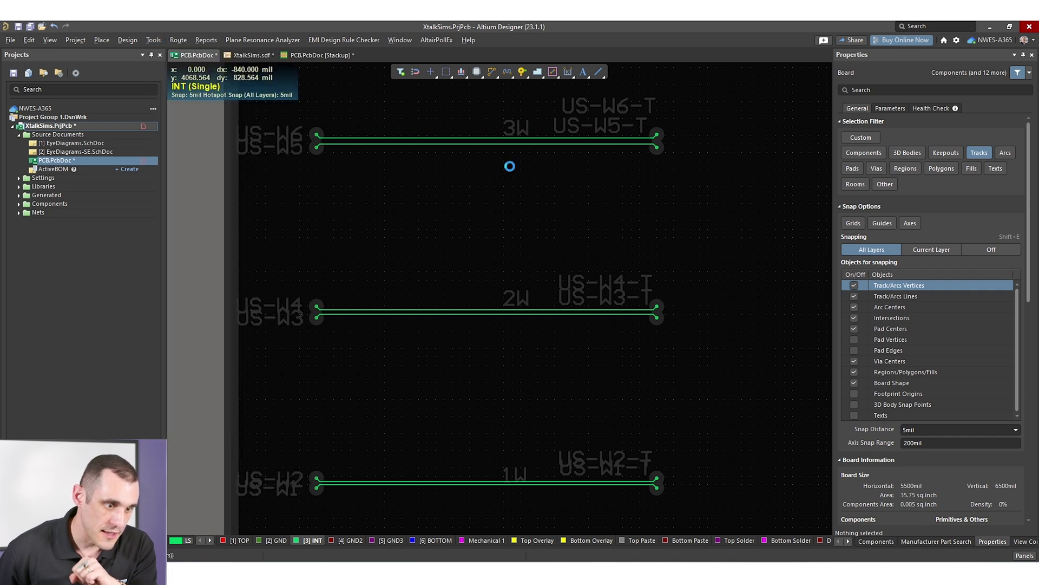
click(470, 334)
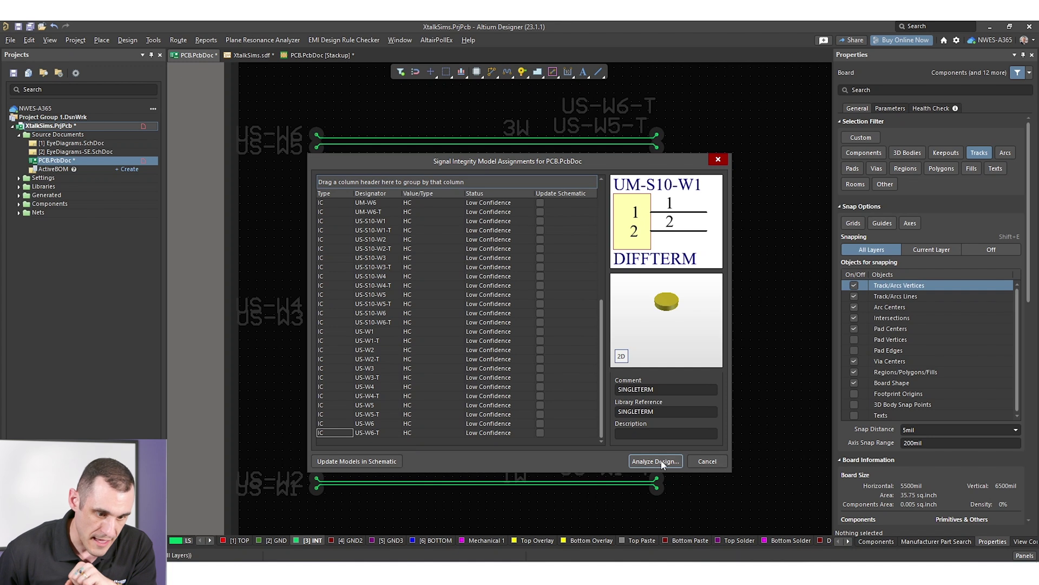
click(656, 461)
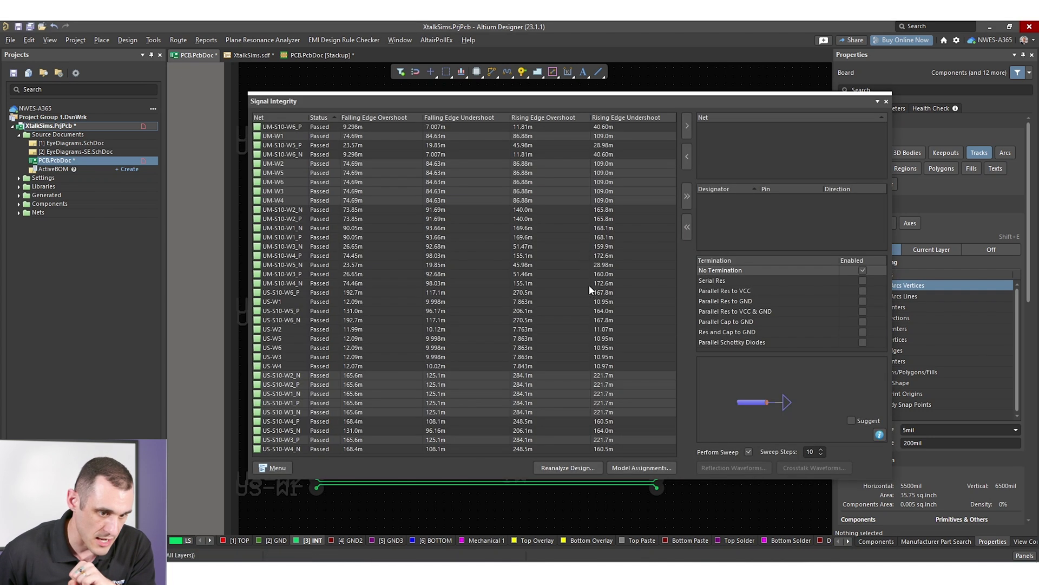
Sort the nets by name in descending order and add US-W5 and US-W6 to the nets for detailed simulation
click(290, 117)
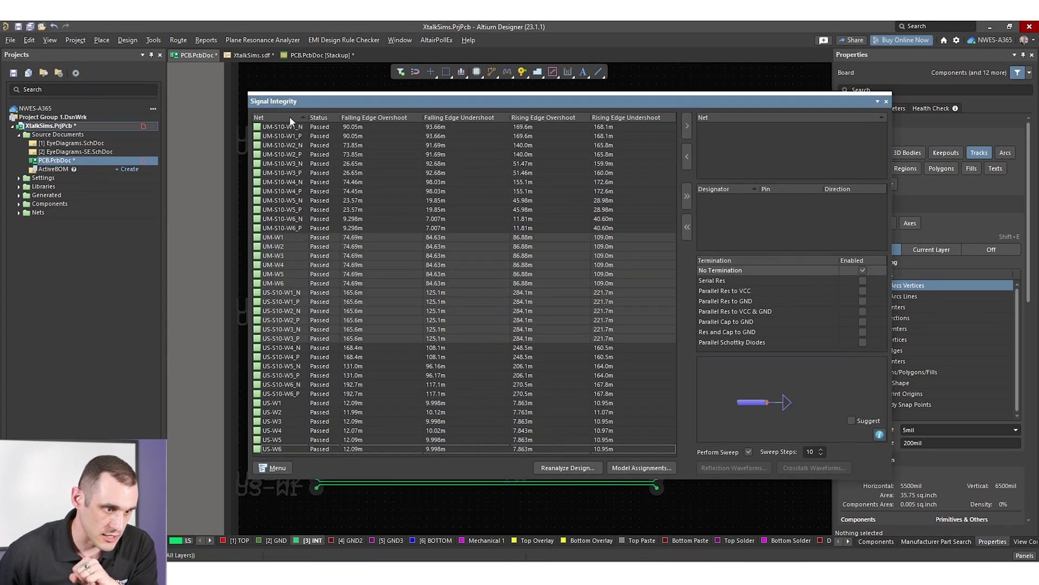
click(290, 115)
click(291, 128)
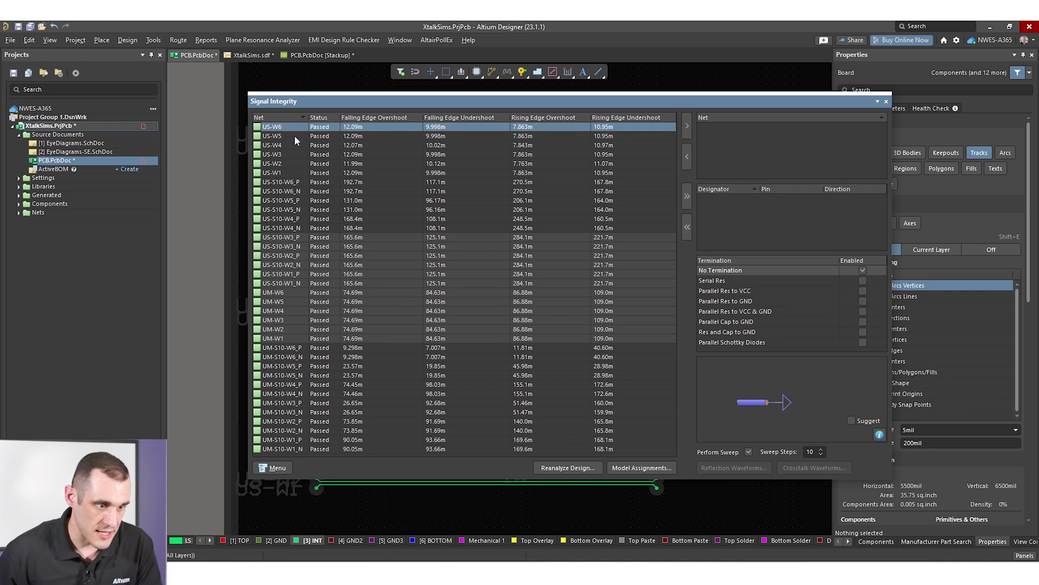
shift+click(295, 136)
click(687, 127)
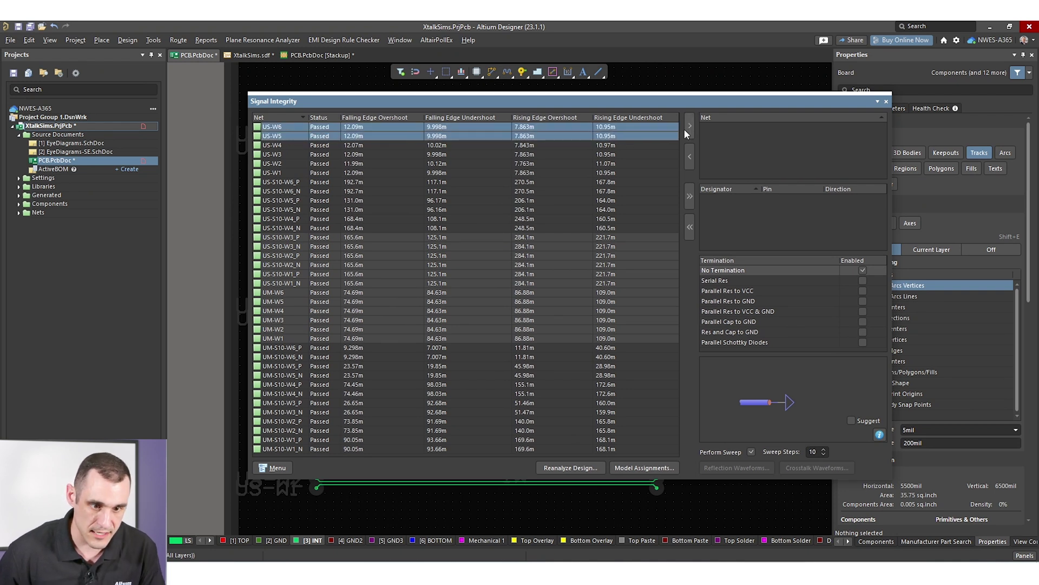
Set US-W5 as the aggressor net, generate the crosstalk waveforms for US-W5 and US-W6, and move the Signal Integrity window off the plots
right_click(737, 129)
click(791, 150)
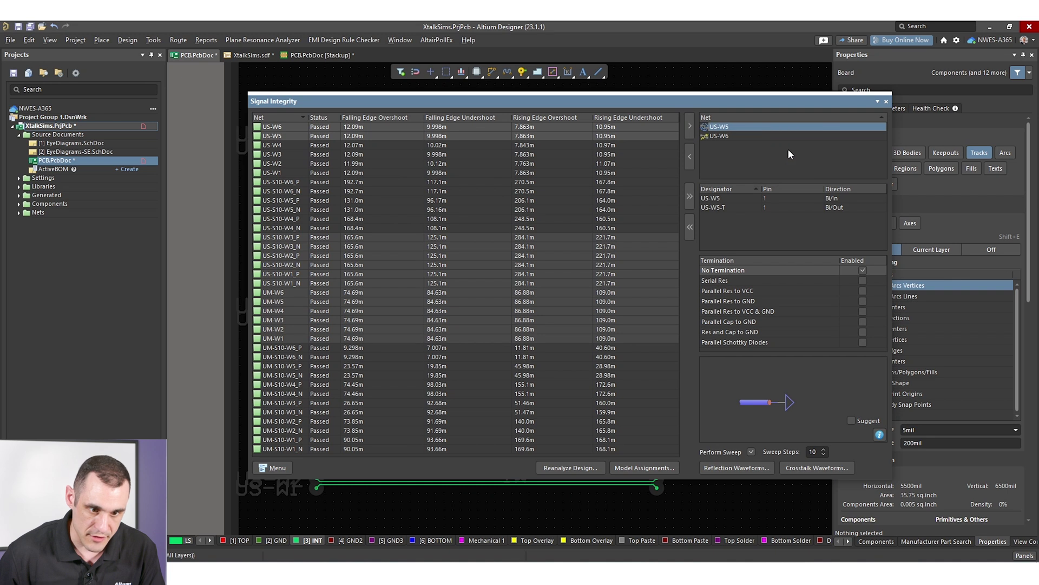
click(807, 467)
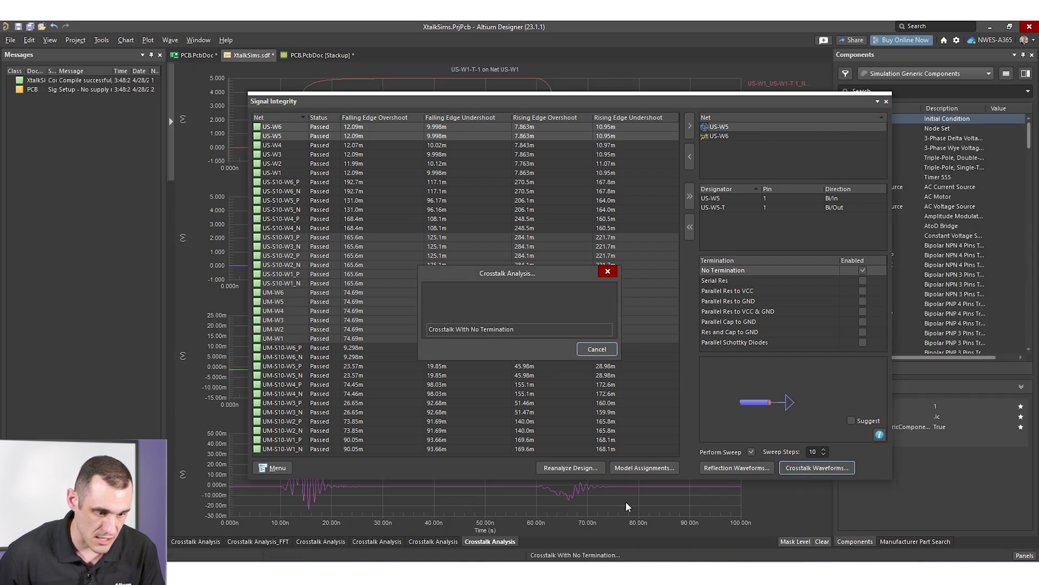
drag(441, 103, 490, 524)
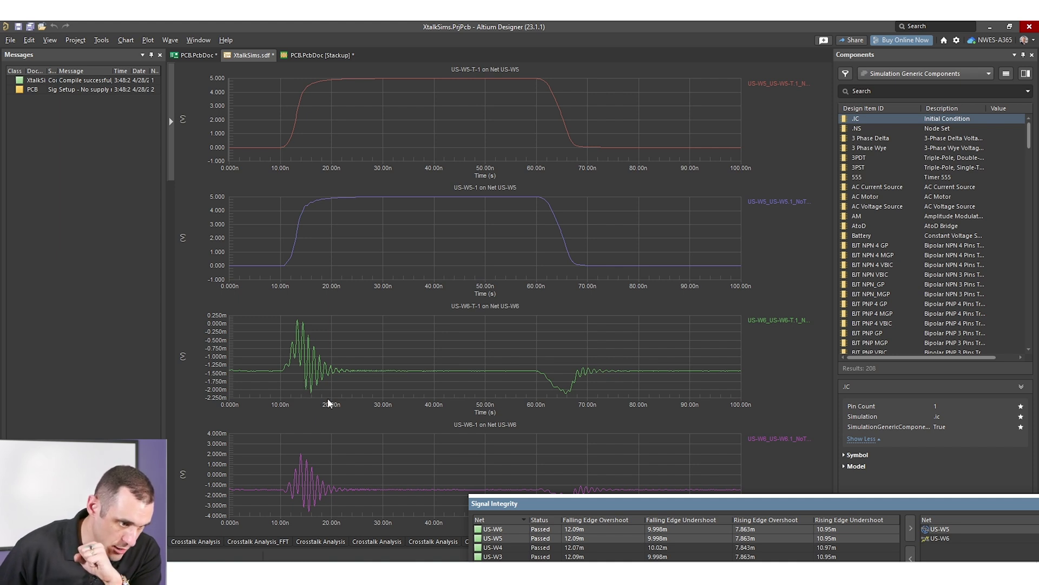
drag(508, 510, 711, 502)
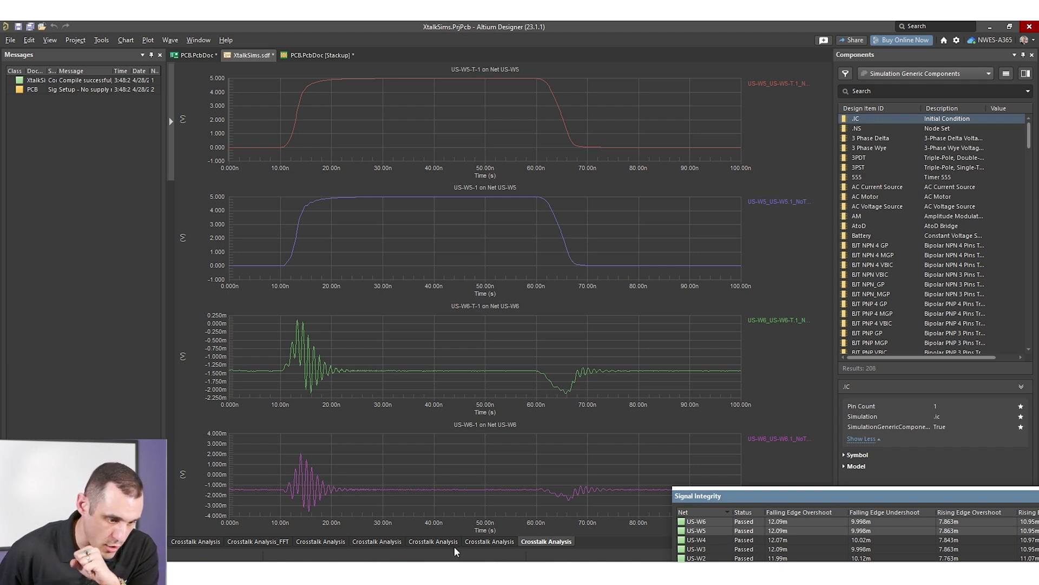
Compare the crosstalk waveforms of the US-W1 and US-W2 pair with those of the US-W5 and US-W6 pair
click(467, 548)
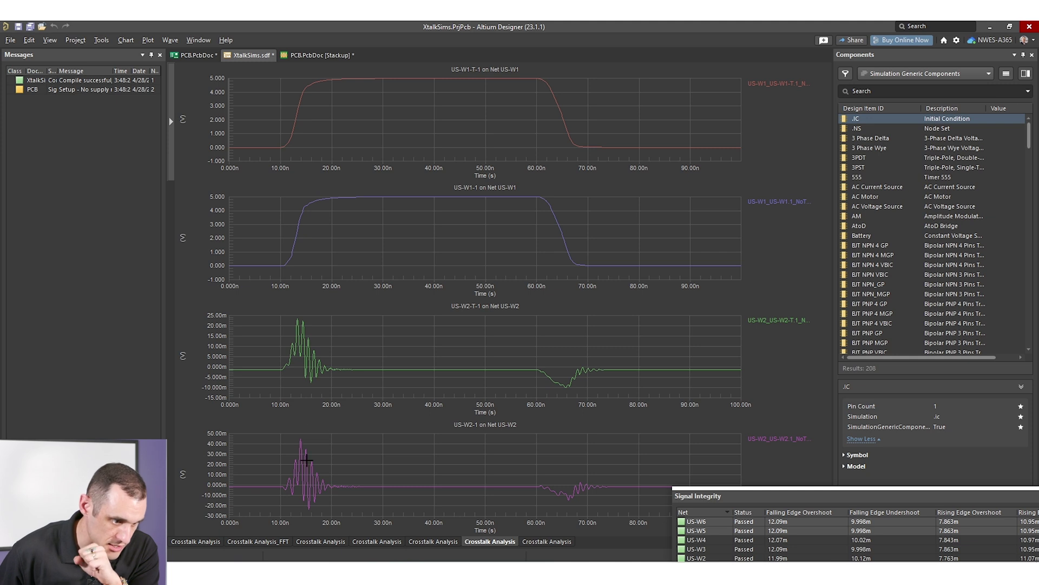
click(538, 543)
click(483, 543)
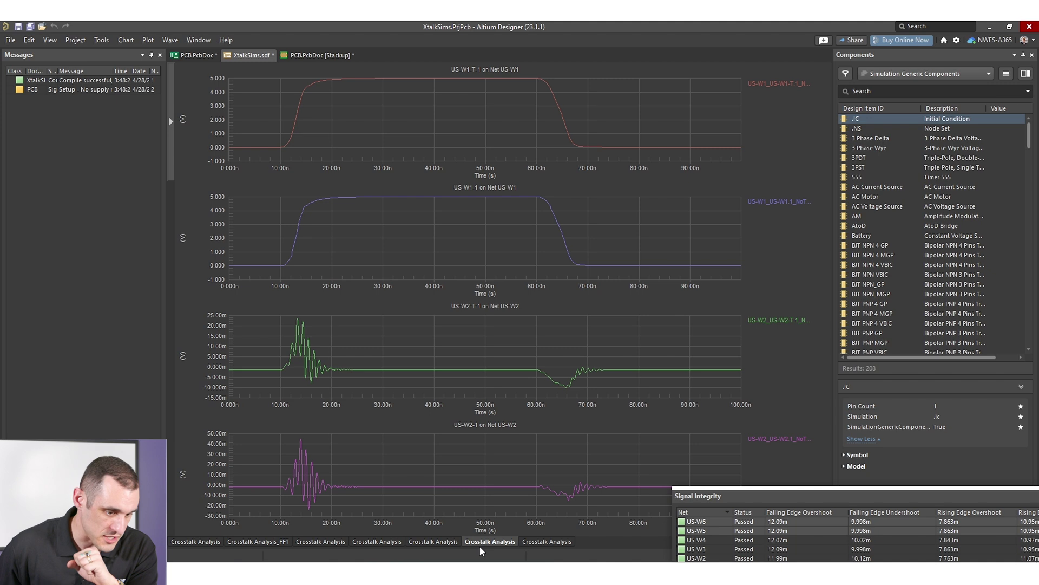
click(552, 544)
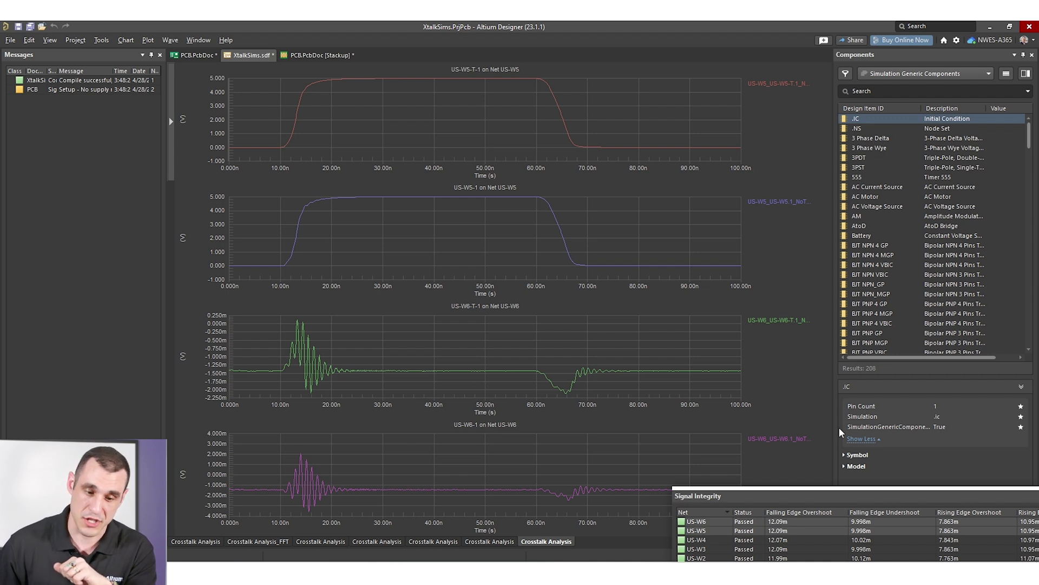
drag(802, 503, 784, 401)
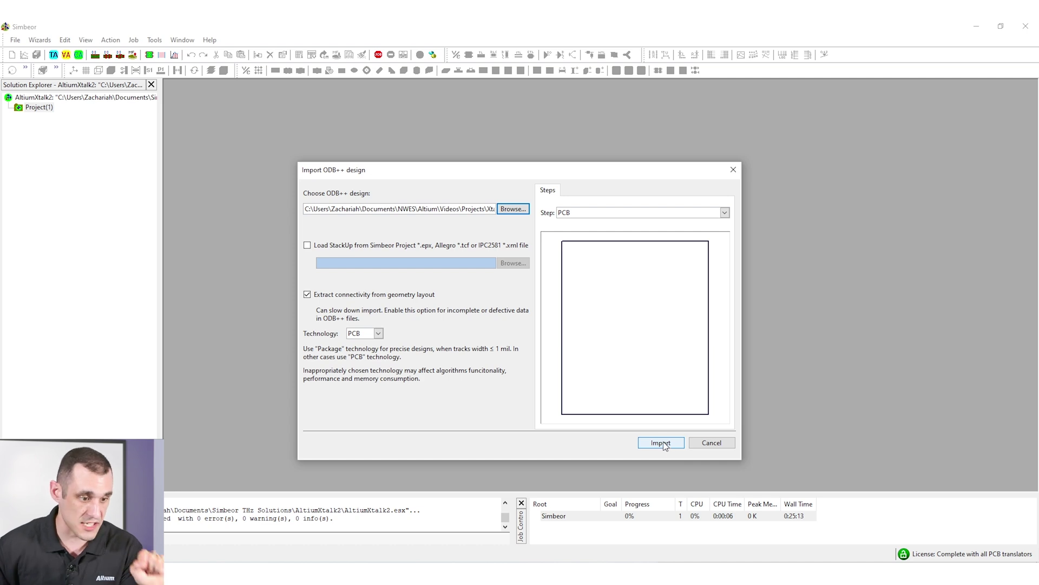
Import the ODB++ board design into Simbeor and select the US-W1 and US-W2 track pair for analysis
click(661, 443)
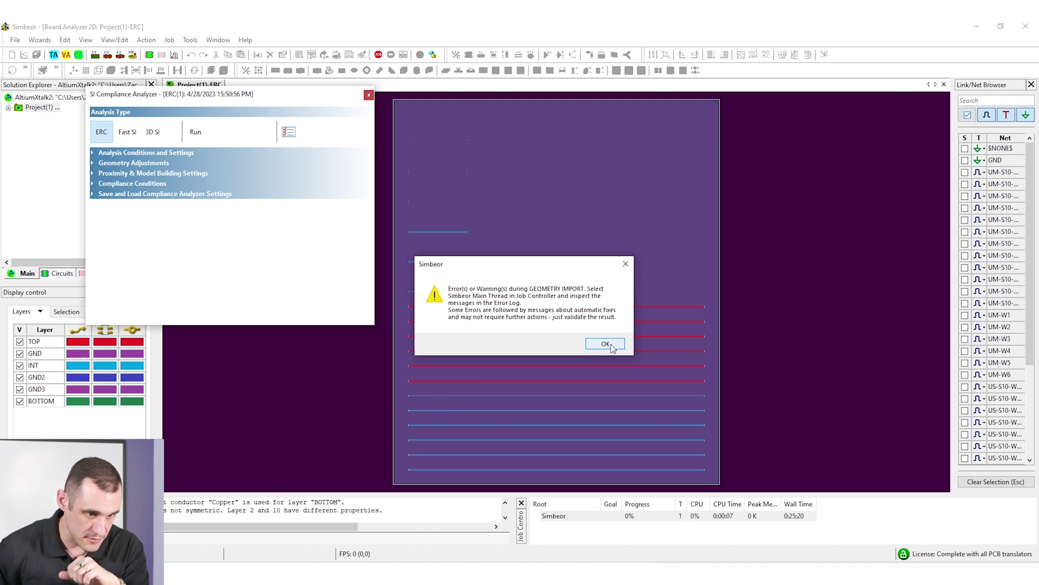
click(605, 344)
scroll(401, 297, up, 8)
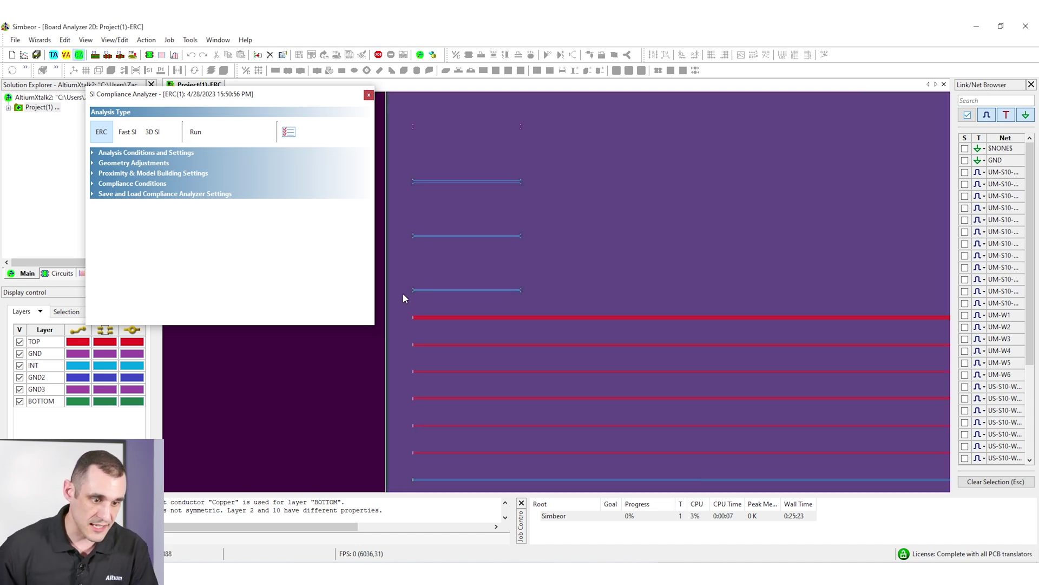
click(427, 296)
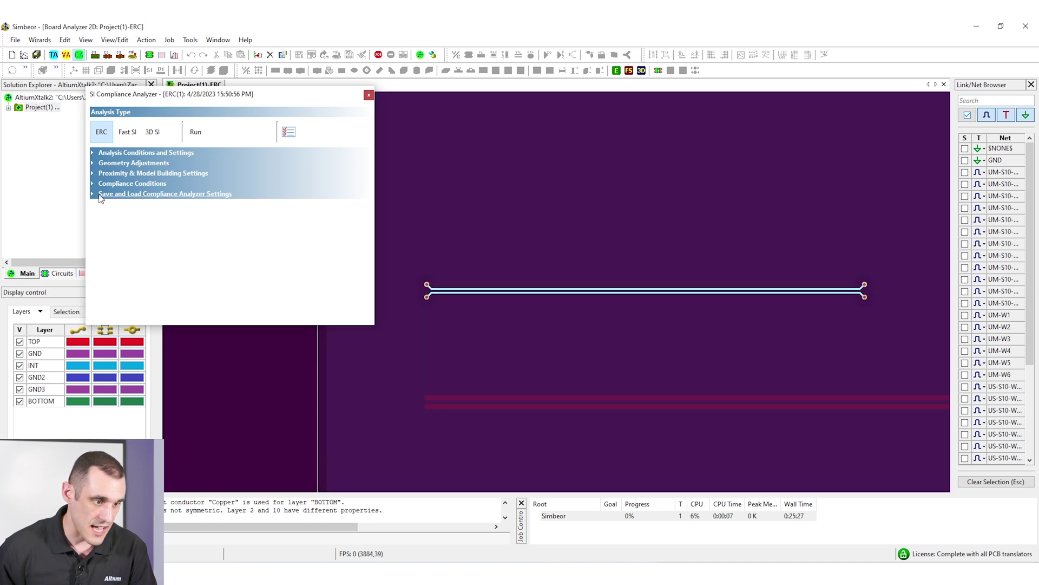
Set the local coupling threshold for crosstalk noise evaluation to 0 mV in the compliance conditions
click(117, 183)
scroll(143, 229, down, 2)
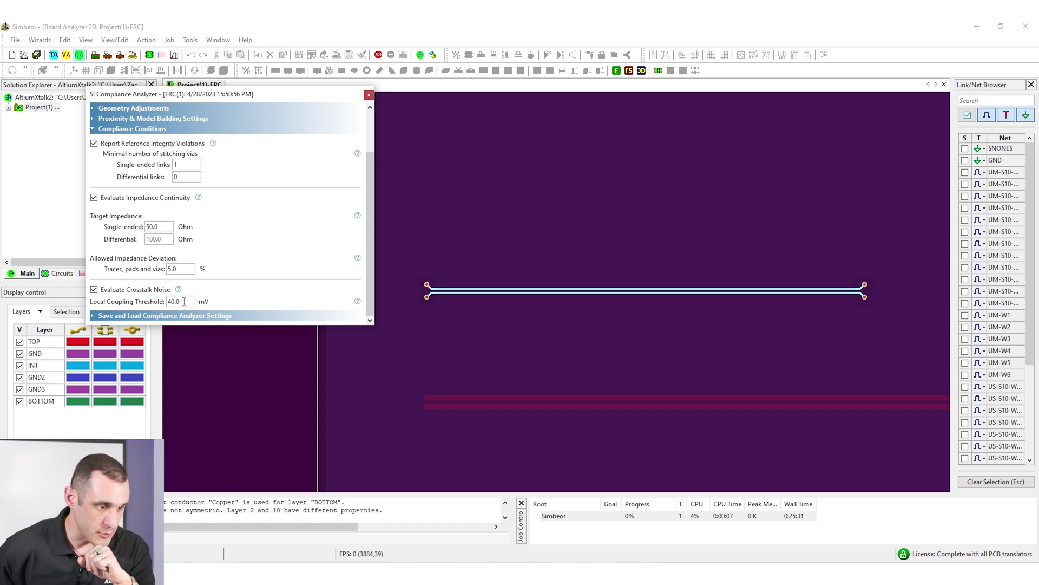
drag(184, 302, 171, 302)
text(0)
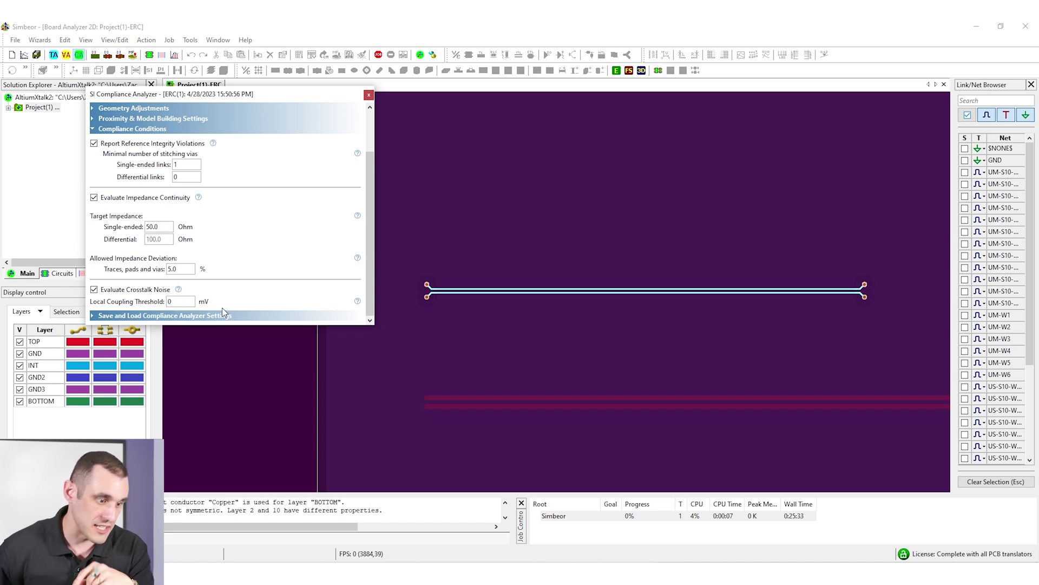
Set the coupling distance to 40 mil in the proximity and model building settings and run the ERC analysis
scroll(241, 300, up, 3)
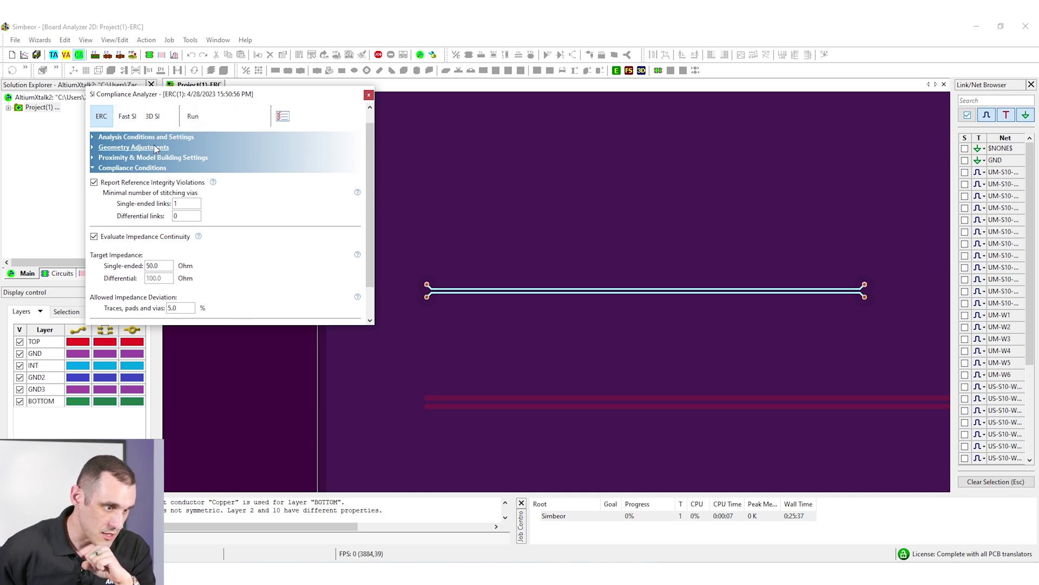
click(136, 156)
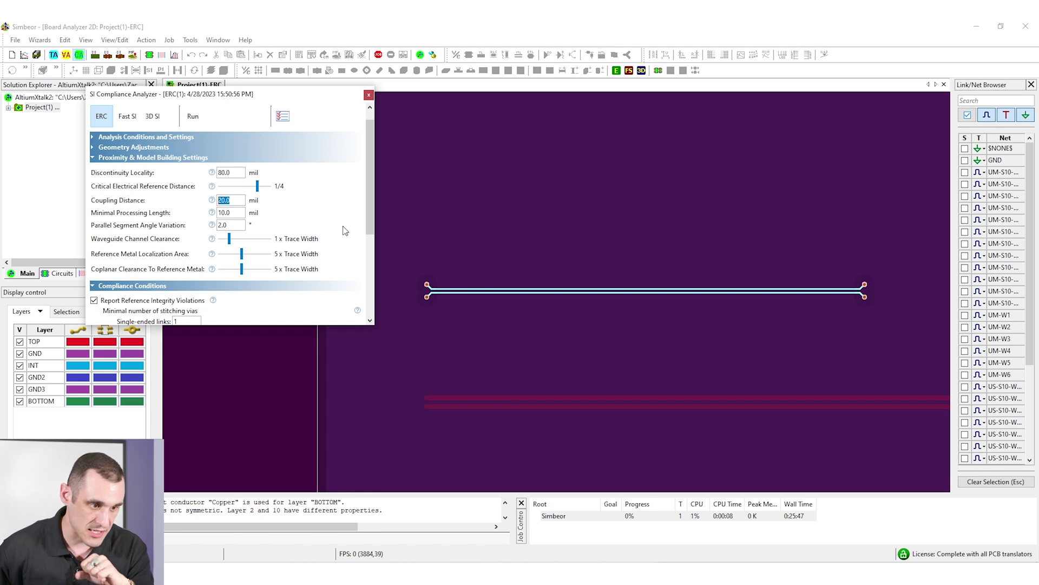
text(40)
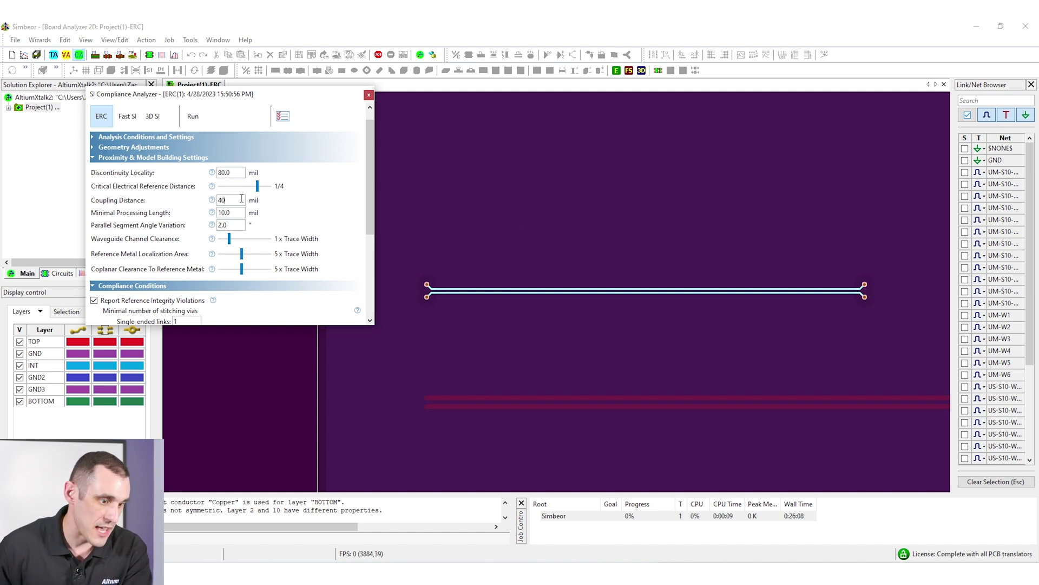
click(192, 116)
Compare the ERC crosstalk values on the US-W1 and US-W2 tracks with Altium Designer's crosstalk waveforms for that pair, then return to Simbeor
scroll(655, 301, up, 5)
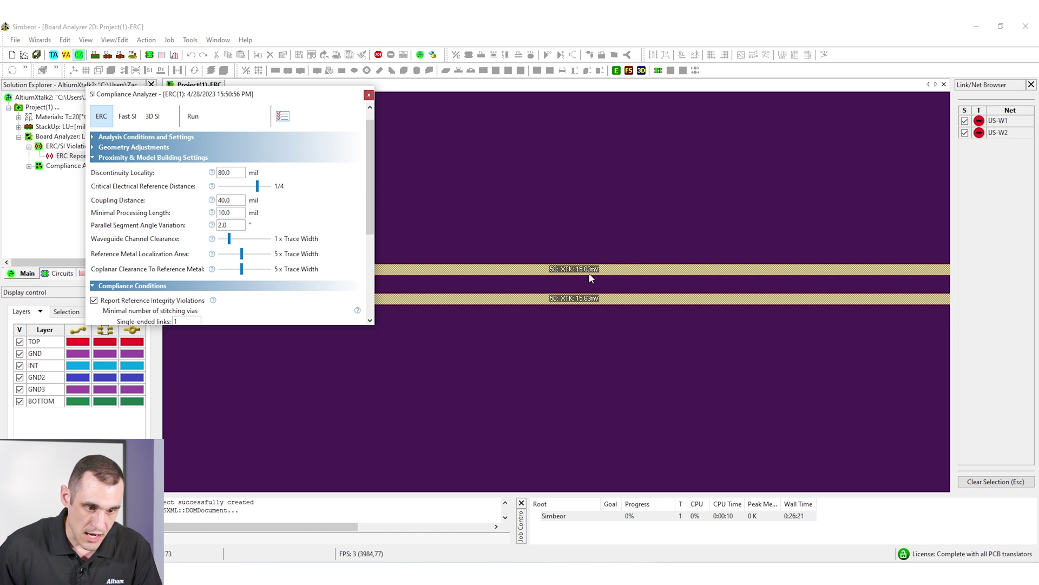
scroll(592, 276, up, 1)
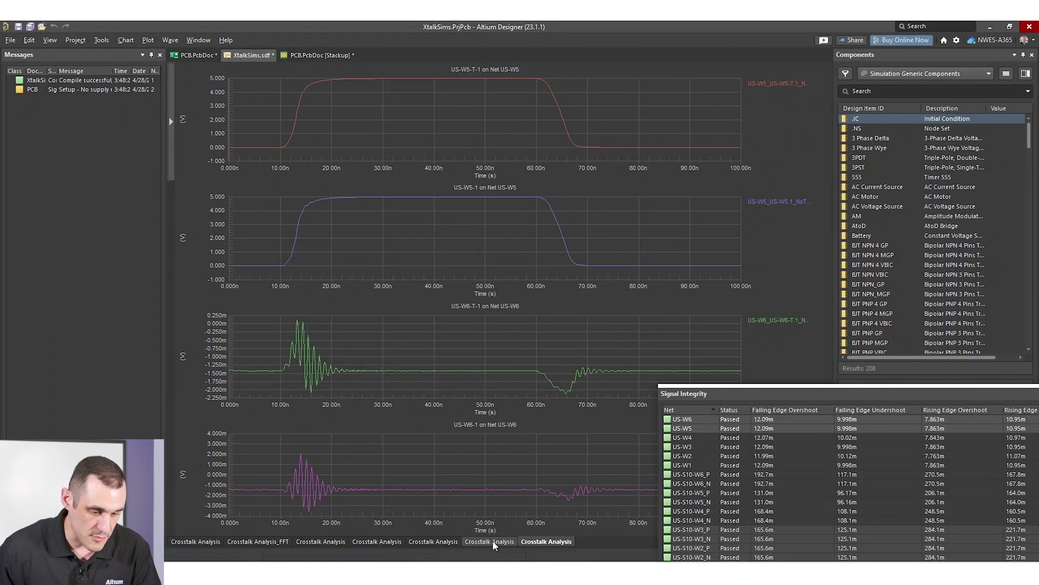
click(493, 540)
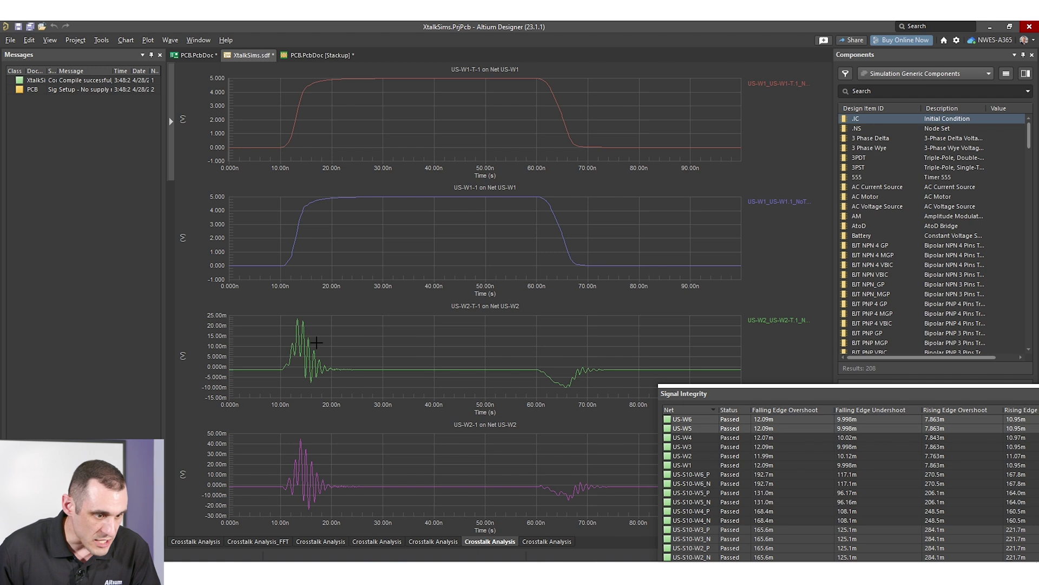
key(alt+Tab)
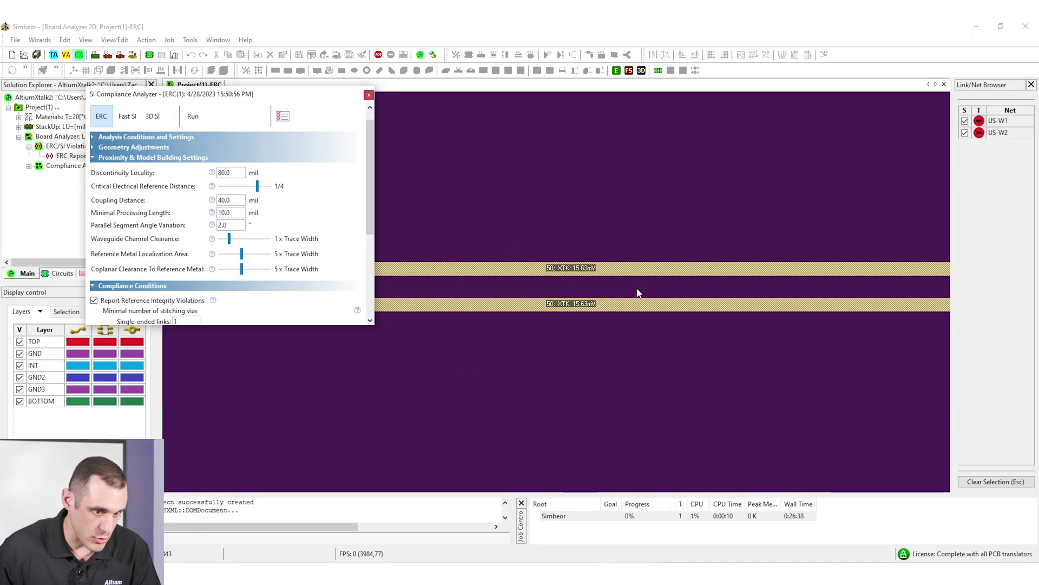
Build a Fast SI model of the US-W1 and US-W2 pair and start its extraction
click(128, 116)
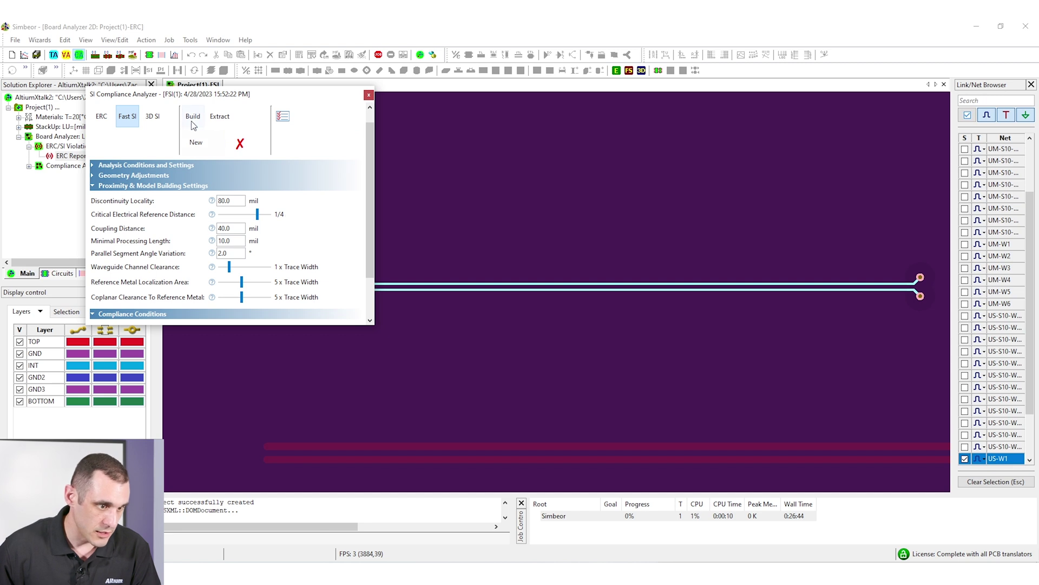
click(192, 116)
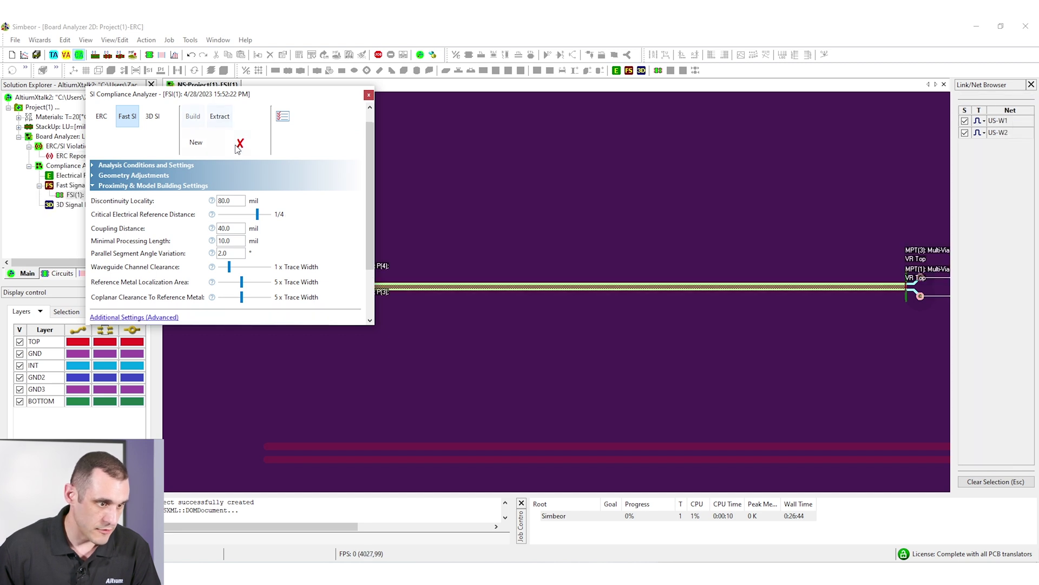
click(220, 117)
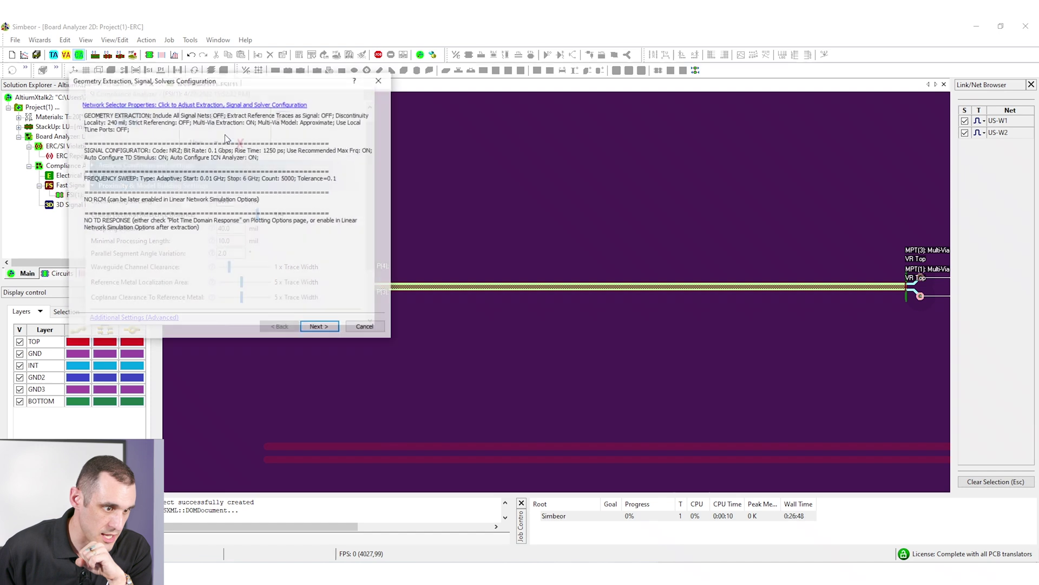
Set a Step time-domain response with only the TDT crosstalk plot, excluding insertion and return loss, and run the Fast SI simulation
click(319, 327)
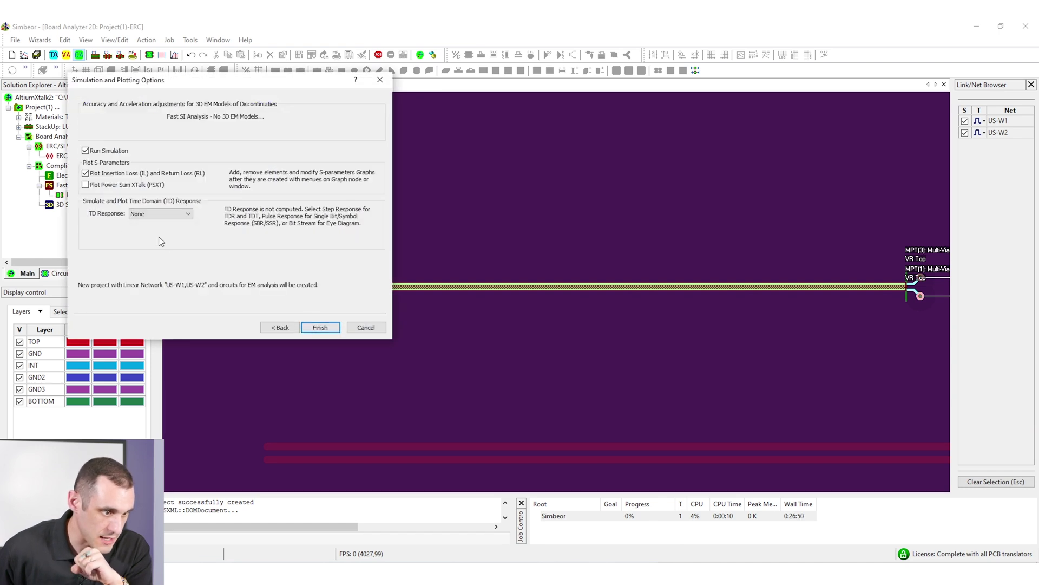
click(165, 216)
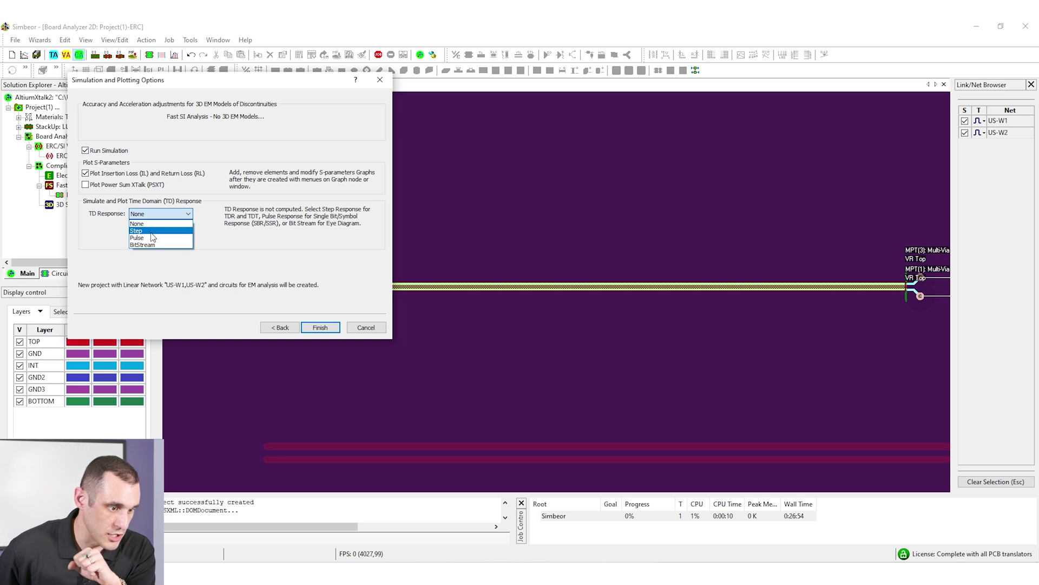
click(151, 232)
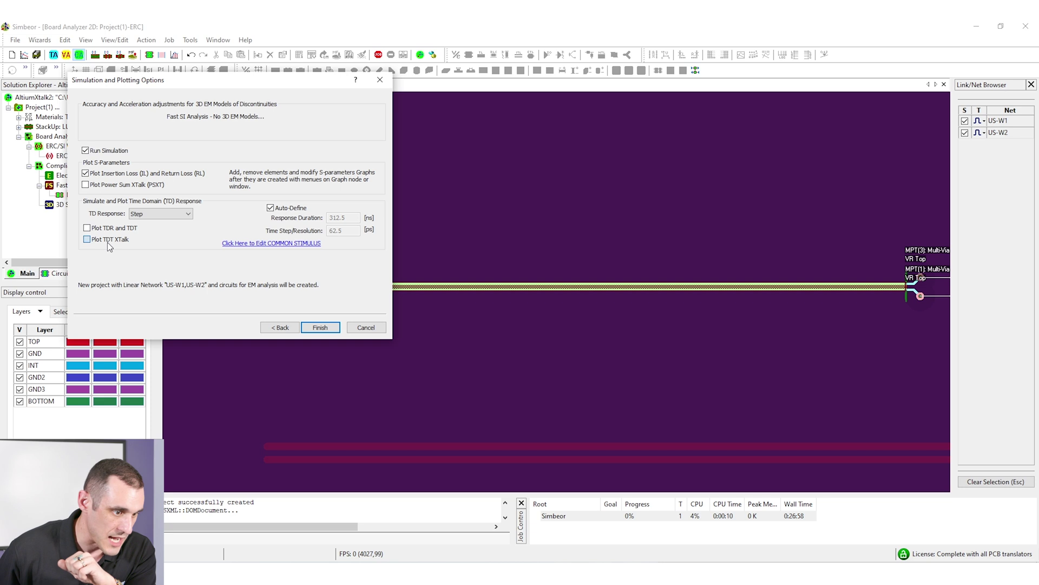
click(176, 174)
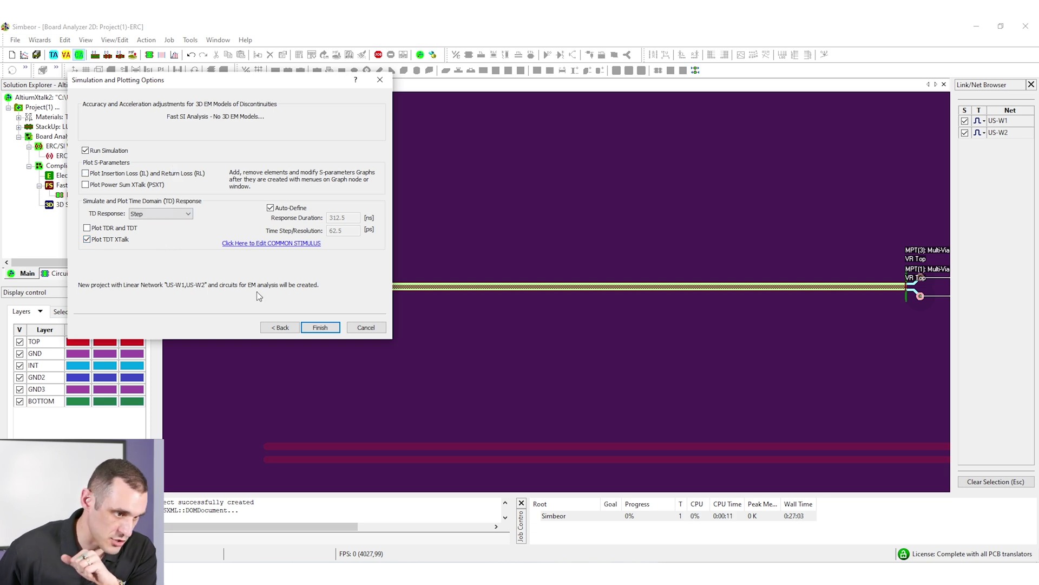
click(320, 327)
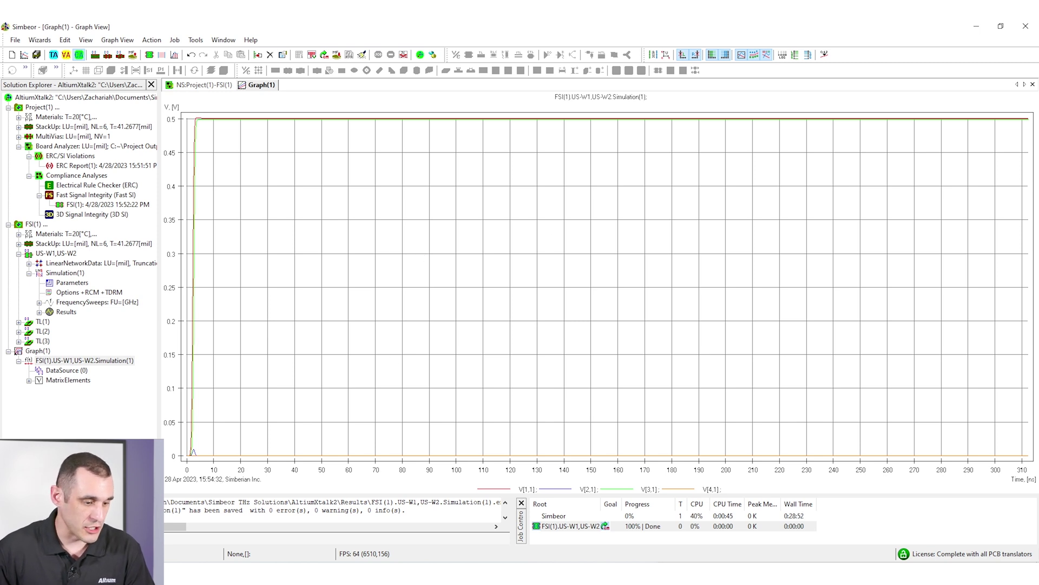
Examine the crosstalk pulse near the start of the US-W1/US-W2 step response and the baseline around it
drag(188, 459, 478, 390)
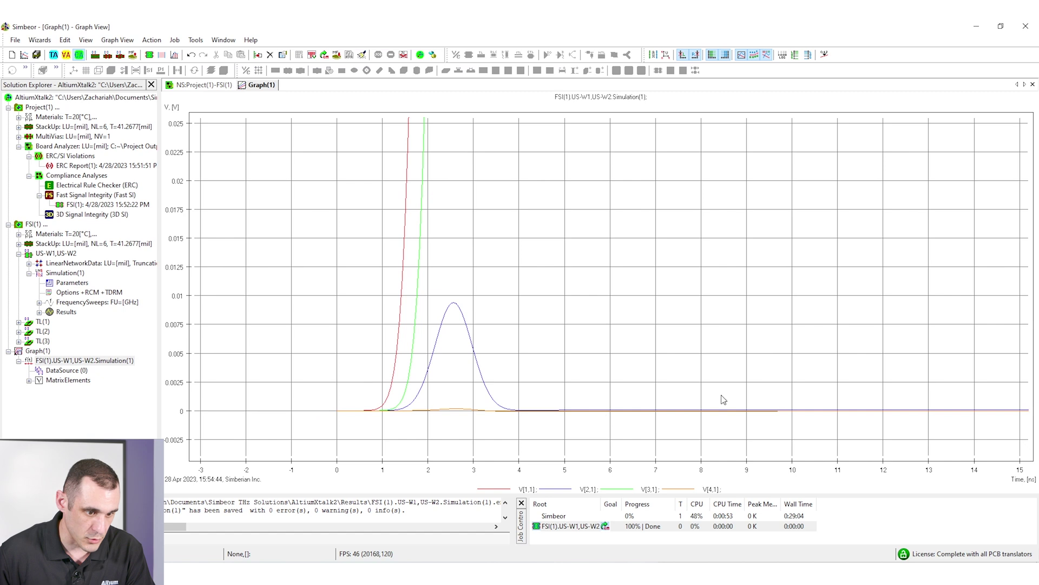
scroll(457, 346, up, 2)
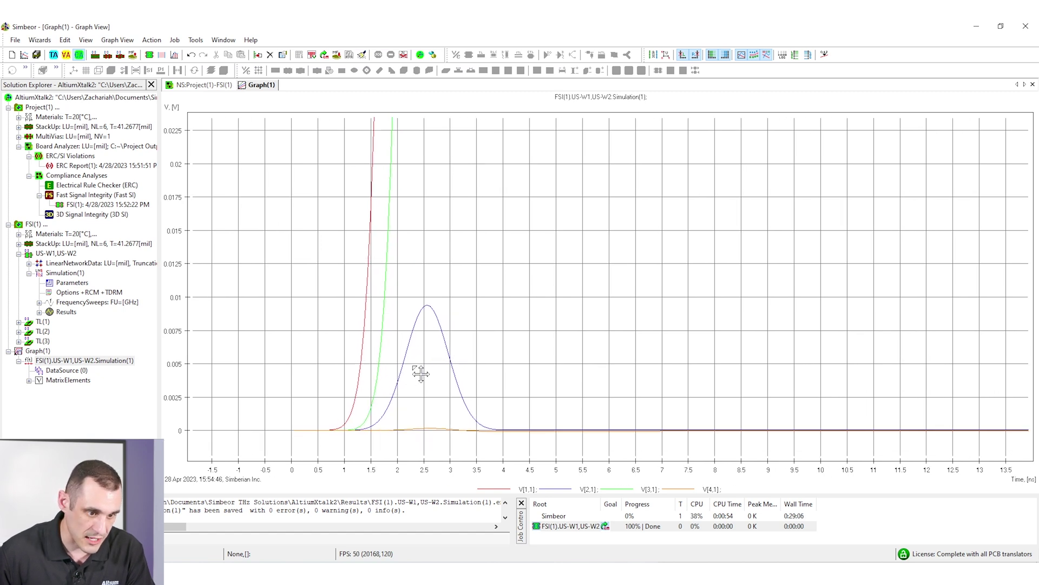
scroll(476, 309, up, 1)
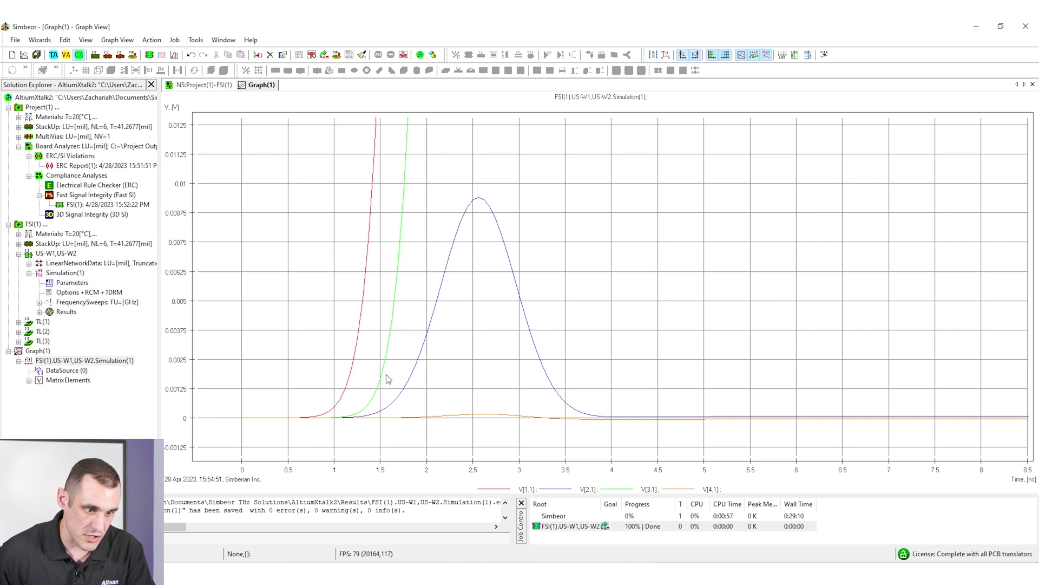
drag(717, 304, 633, 341)
scroll(421, 367, up, 3)
drag(427, 391, 471, 413)
scroll(507, 407, up, 2)
scroll(514, 394, up, 1)
scroll(513, 401, down, 4)
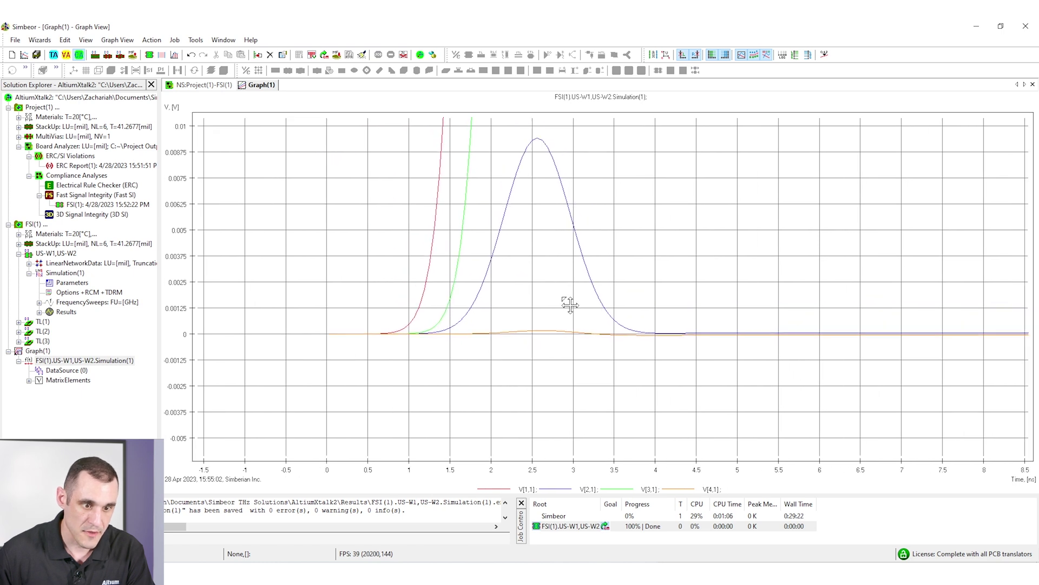
drag(570, 305, 462, 378)
scroll(466, 376, down, 3)
drag(545, 338, 519, 388)
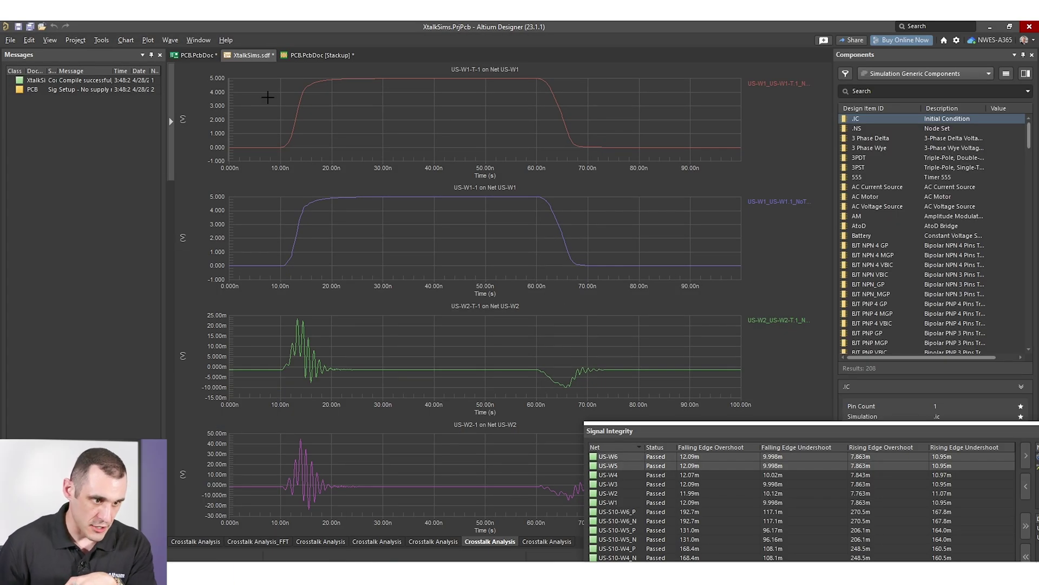
In Altium Designer's layer stackup, set the Dielectric 4 and Dielectric 1 thicknesses to 10 mil, closing the Signal Integrity results
click(311, 55)
drag(885, 434, 580, 416)
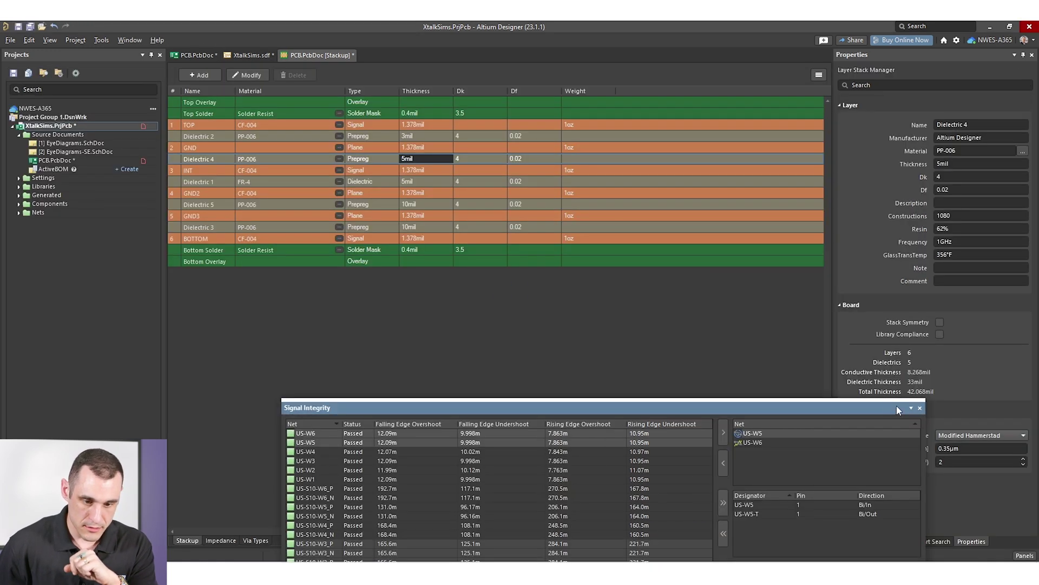
click(920, 407)
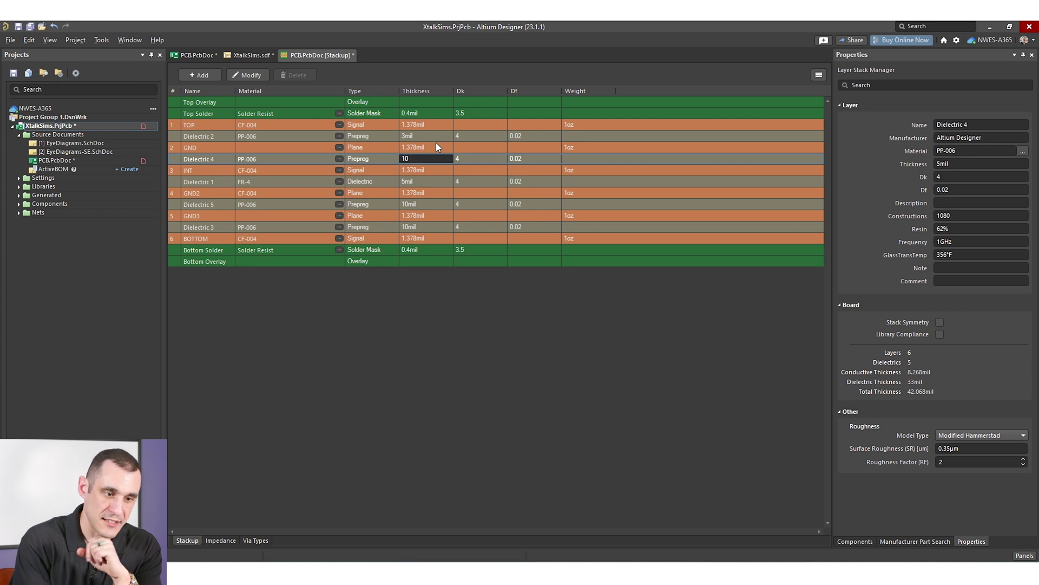
click(425, 182)
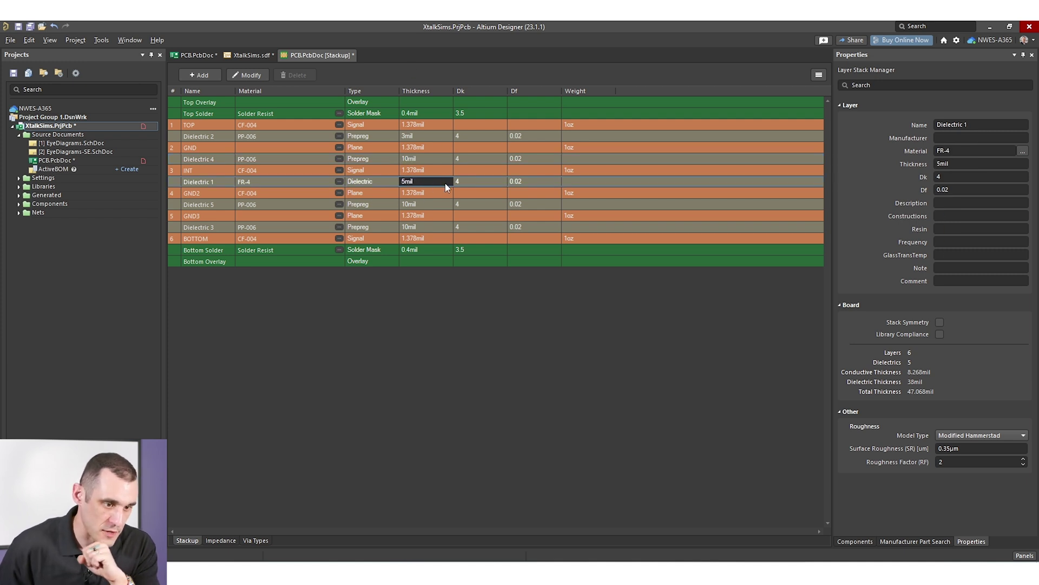
text(10)
key(Tab)
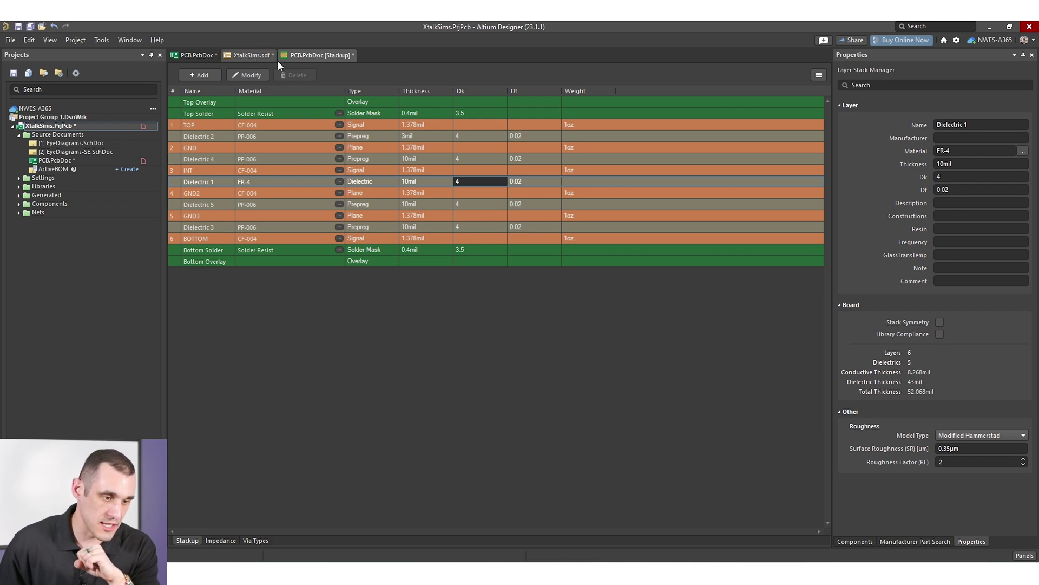
Return to the PCB layout and run the Signal Integrity analysis on the design with its existing model assignments
click(206, 54)
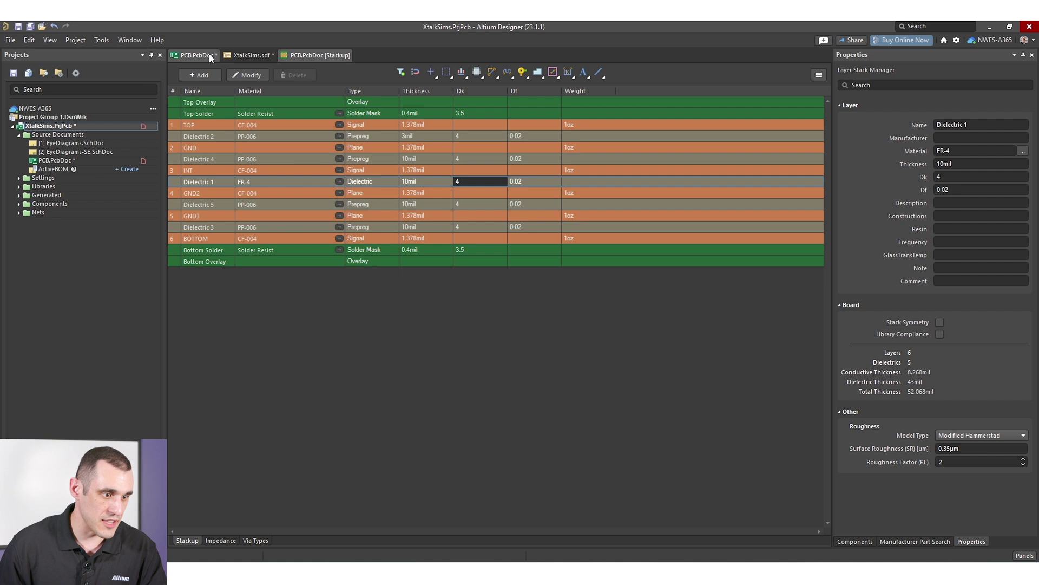
click(153, 40)
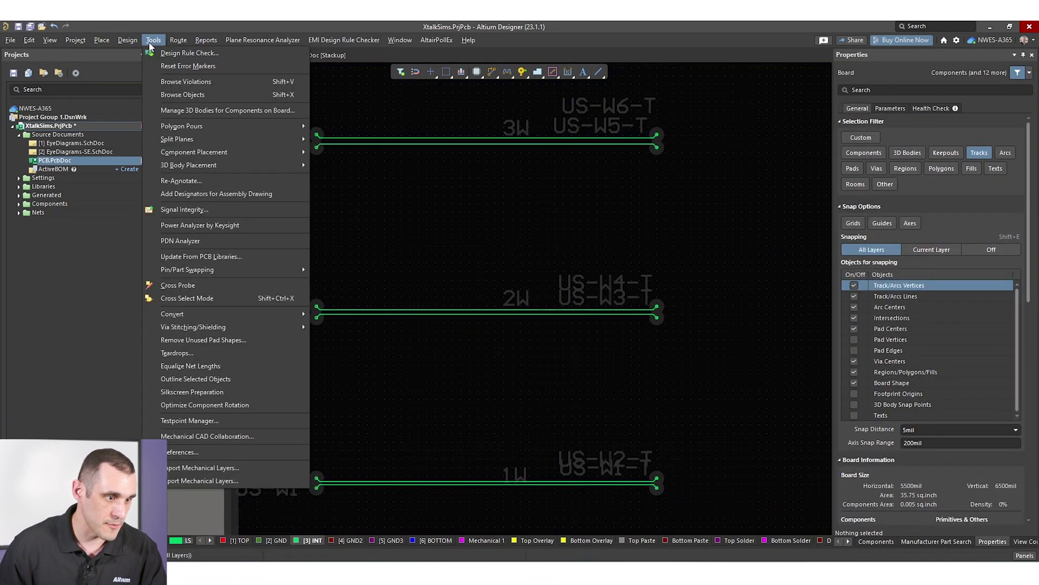
click(184, 210)
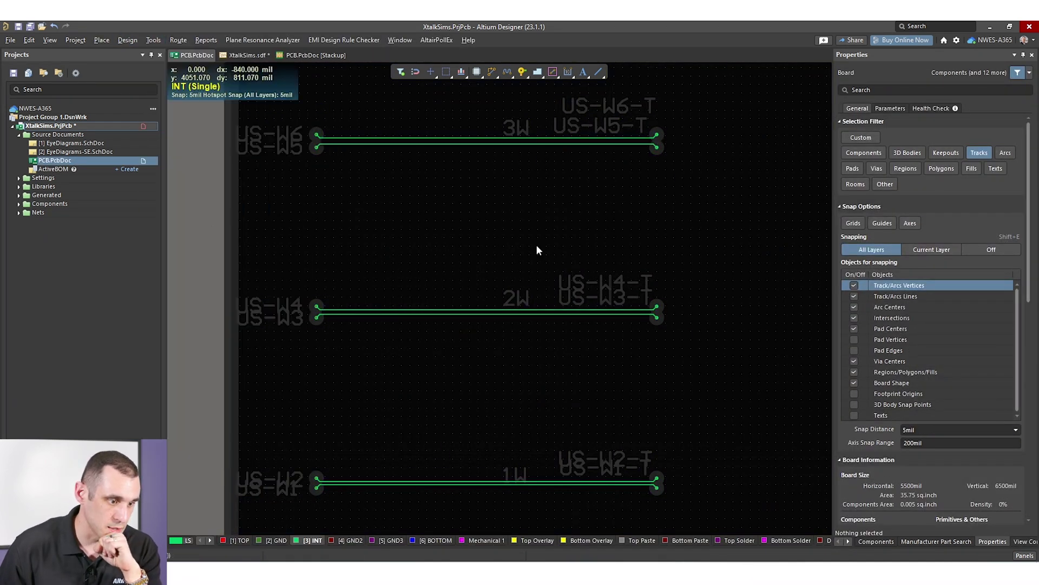
click(464, 334)
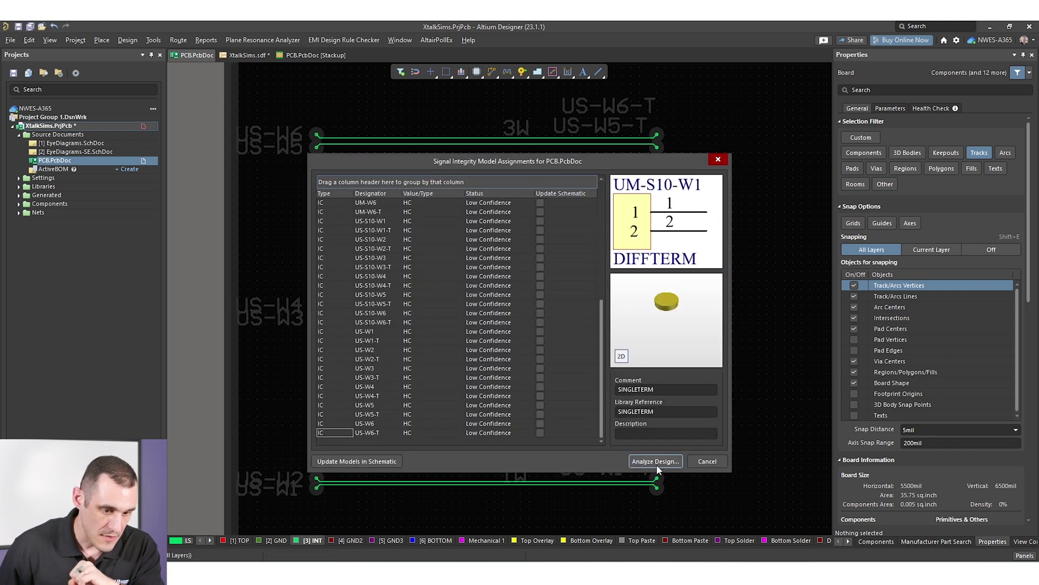
click(659, 460)
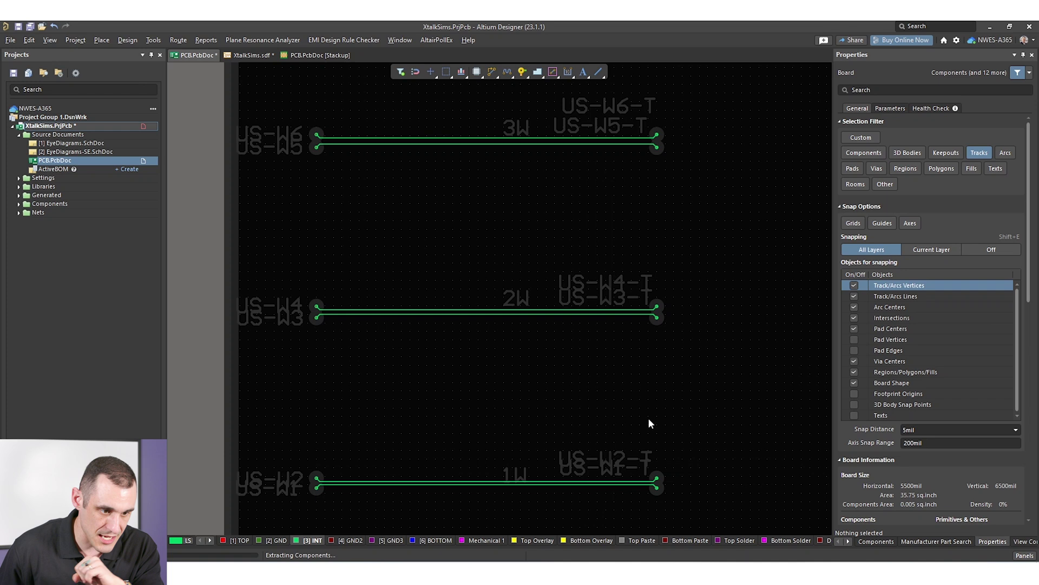
Show the Impedance column in the Signal Integrity results and sort by net name in descending order to check the US-W6 impedance
drag(606, 412, 438, 132)
right_click(324, 131)
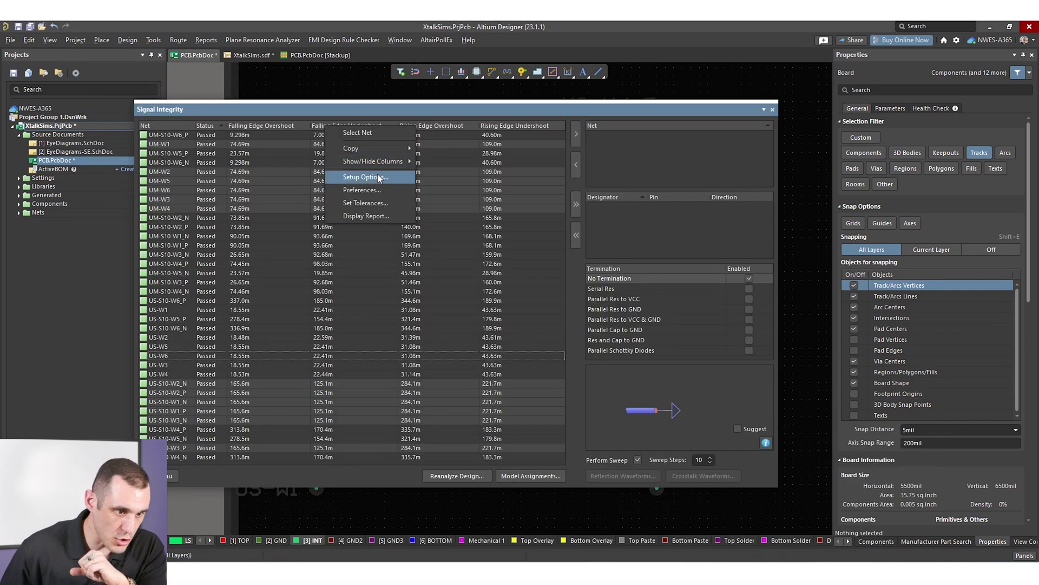
mouse_move(389, 163)
click(455, 254)
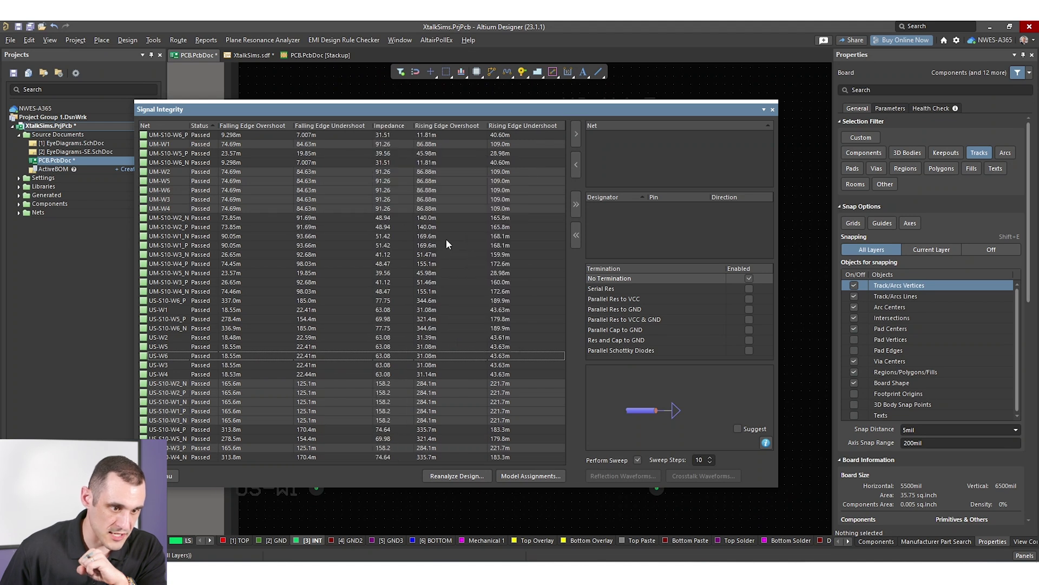
click(171, 125)
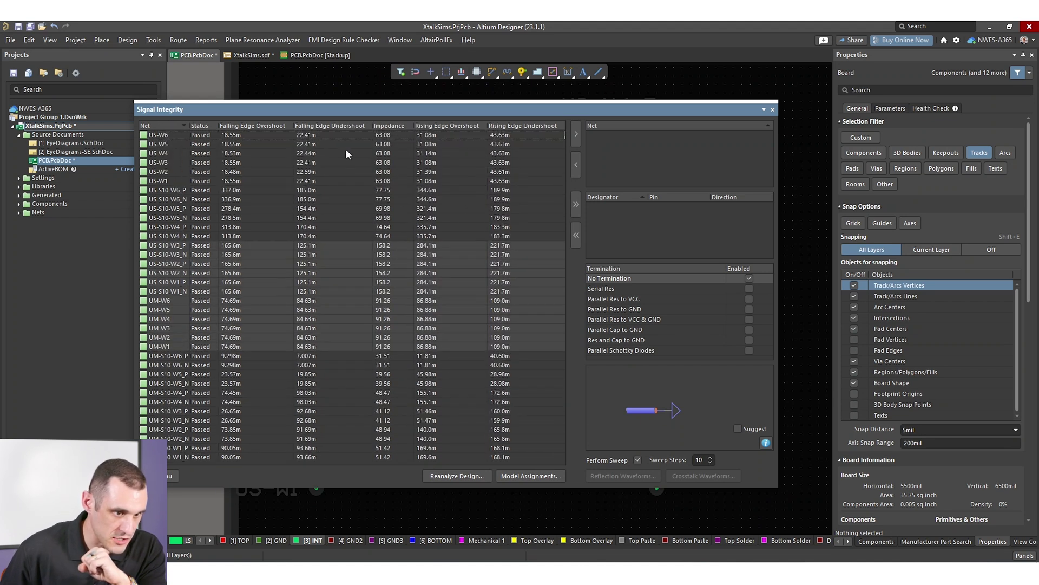
click(405, 136)
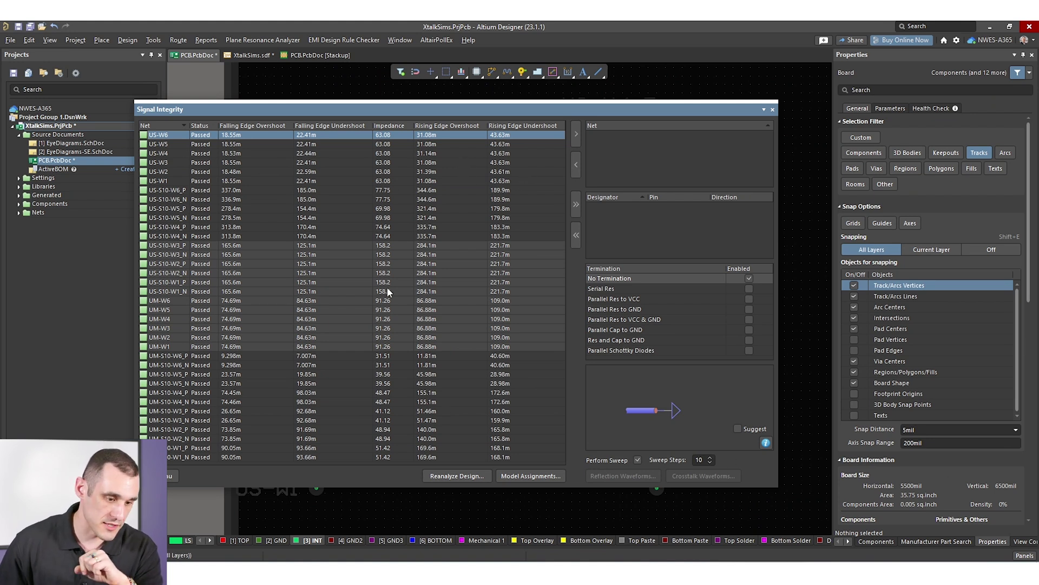
Add US-W1 and US-W2 to the analysis, set US-W1 as the aggressor, and generate the crosstalk waveforms
click(177, 172)
click(176, 182)
shift+click(174, 173)
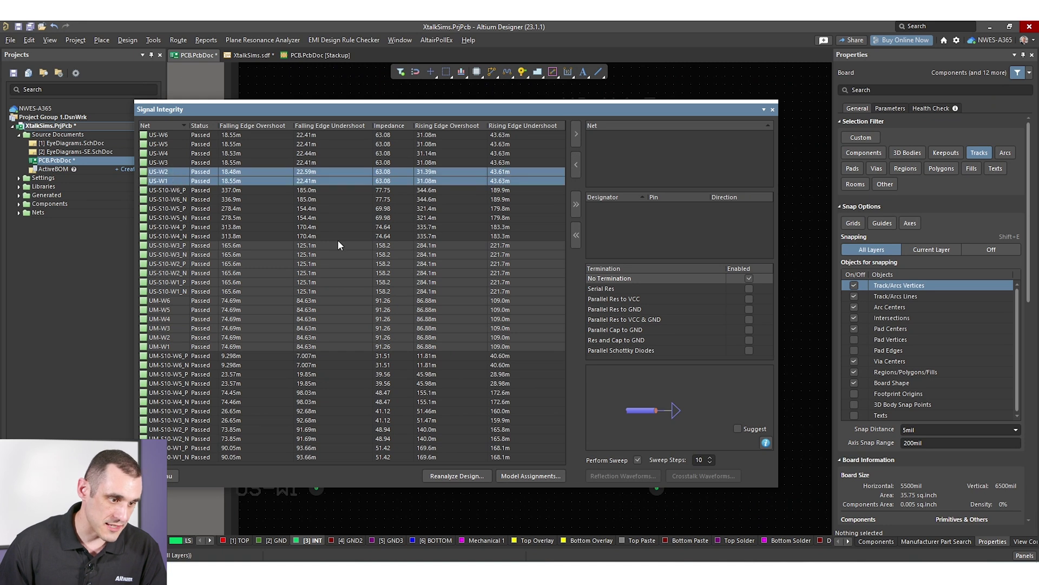
click(576, 133)
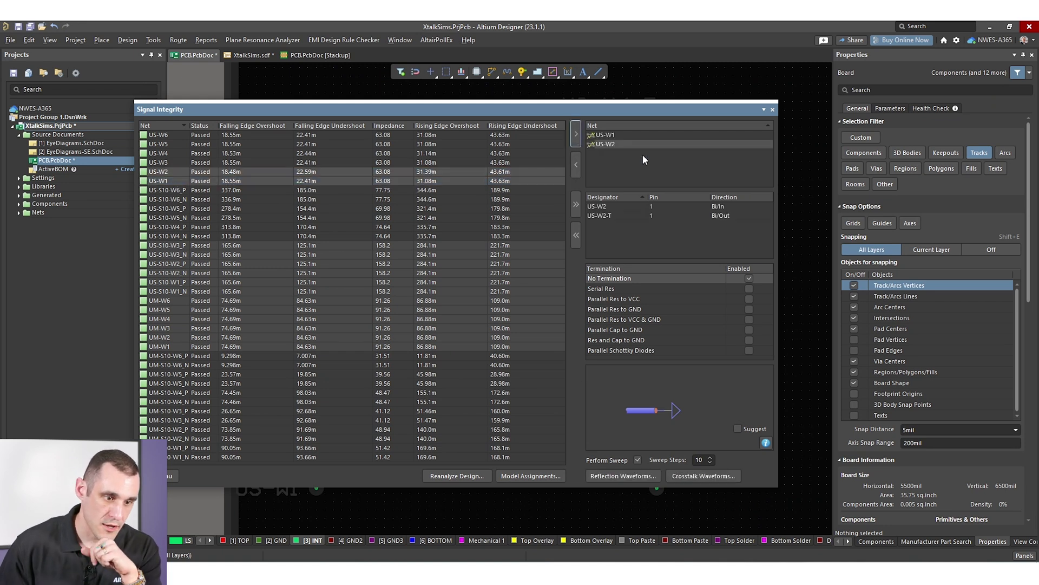
right_click(623, 135)
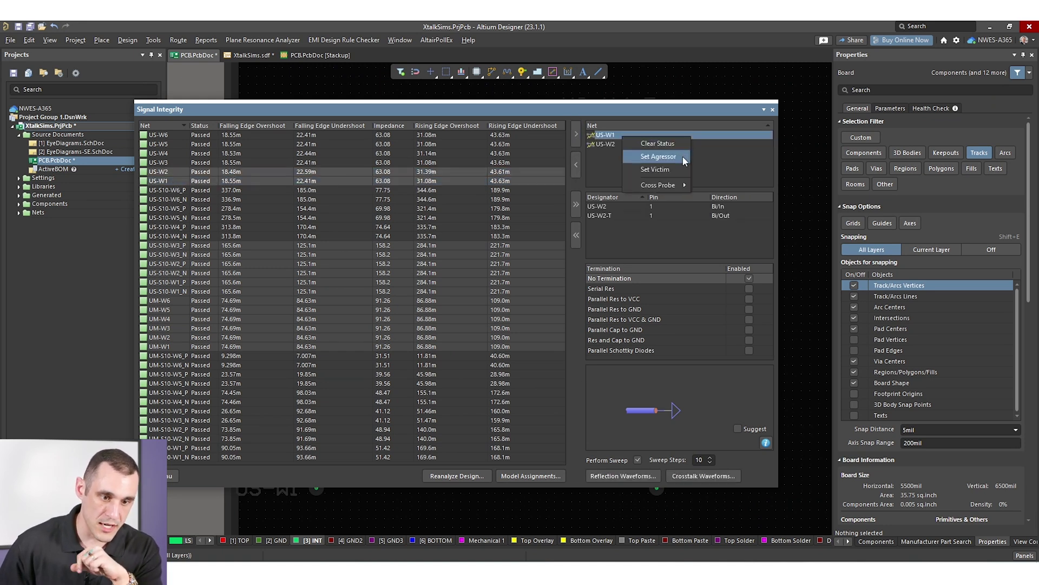
click(659, 157)
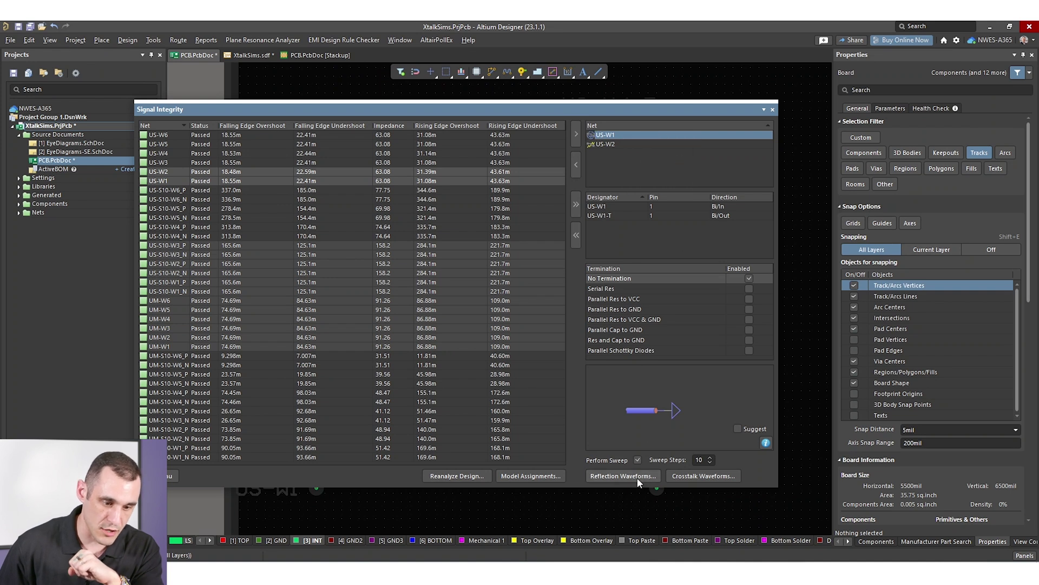
click(685, 477)
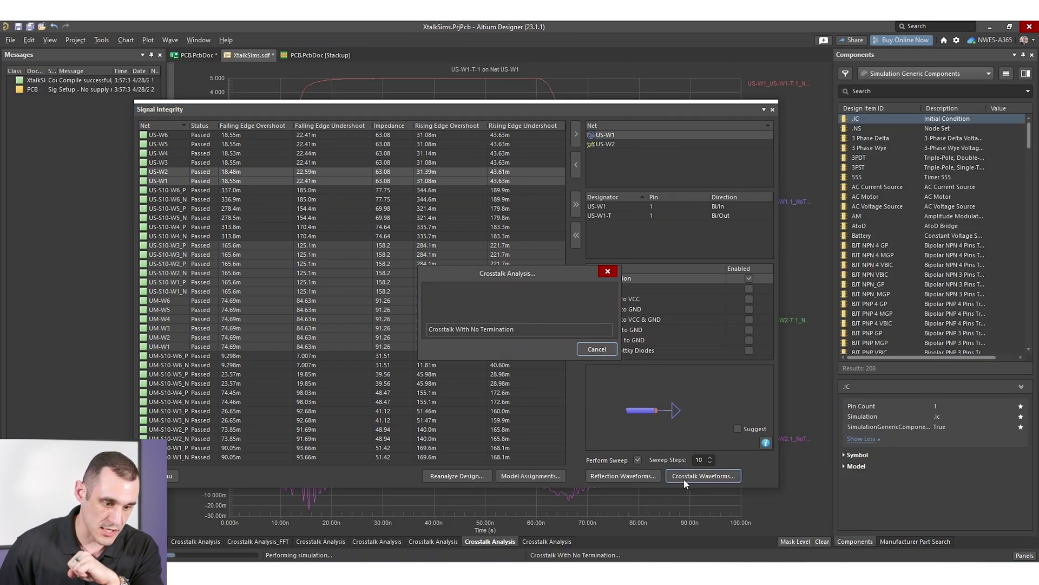
Compare the new US-W2 crosstalk waveforms with those from the earlier US-W1/US-W2 crosstalk analysis
drag(277, 108, 577, 92)
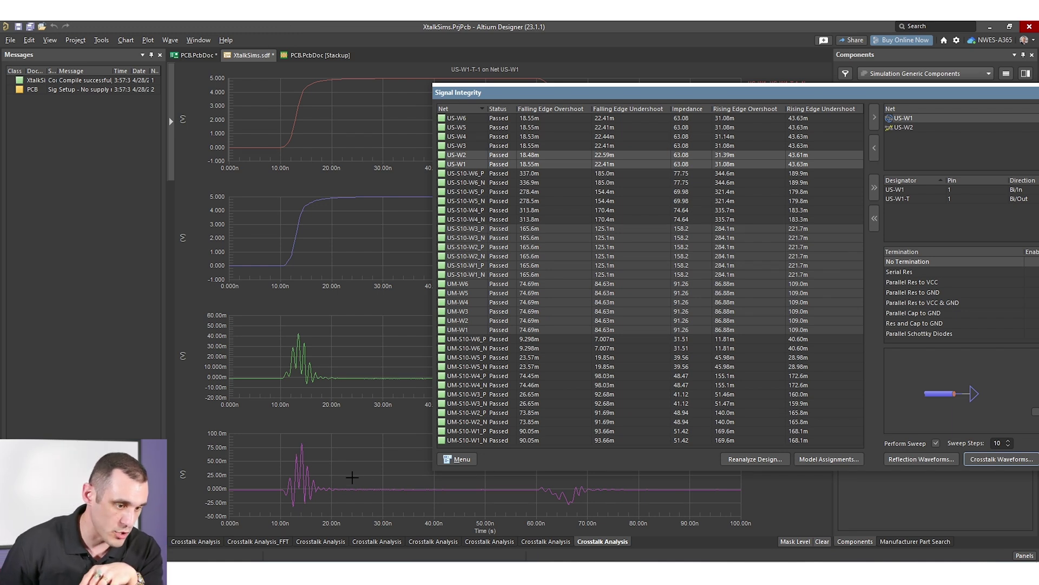
drag(547, 94, 788, 489)
click(490, 542)
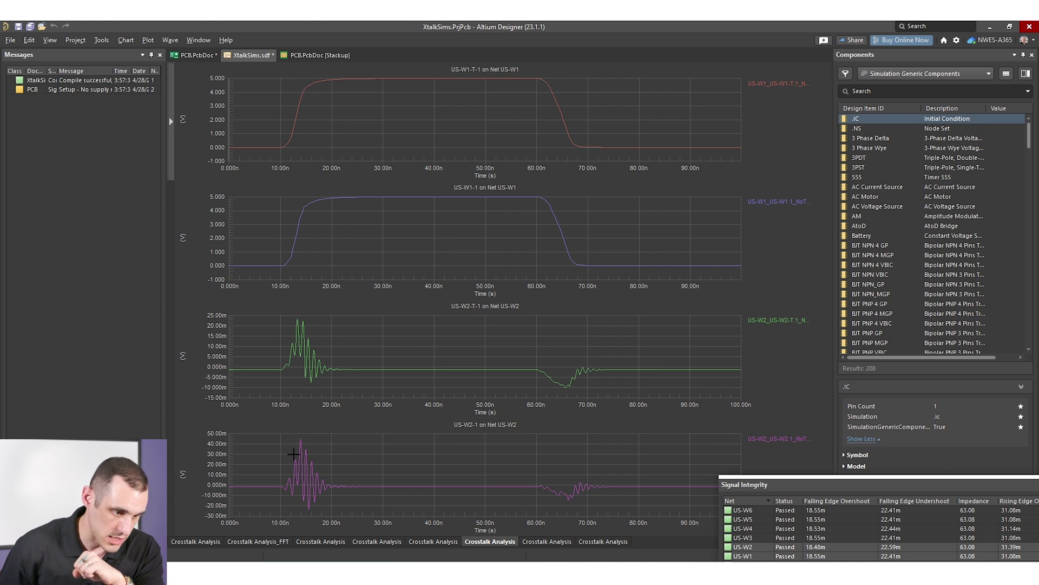
click(597, 542)
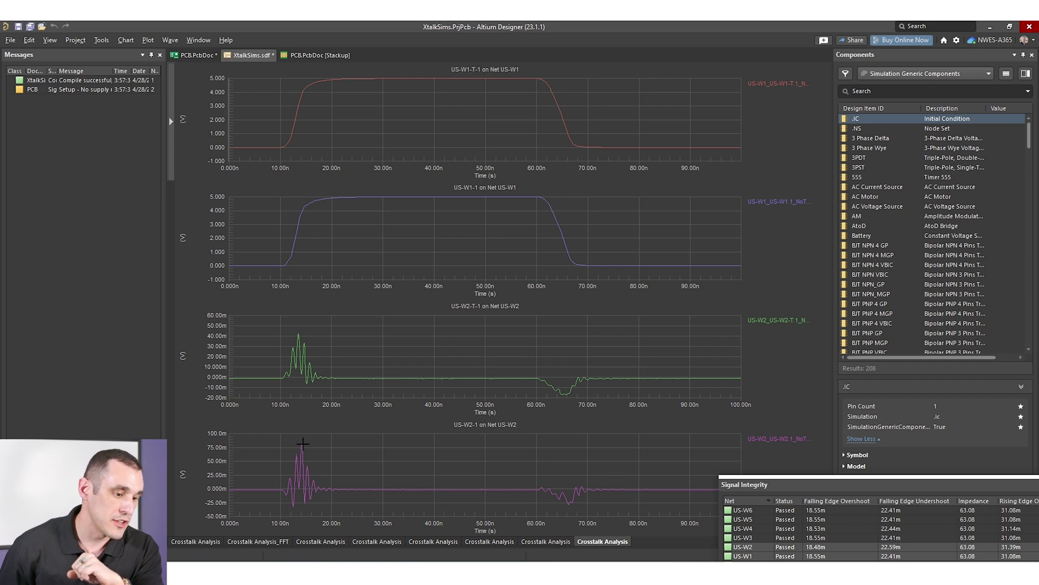
click(491, 542)
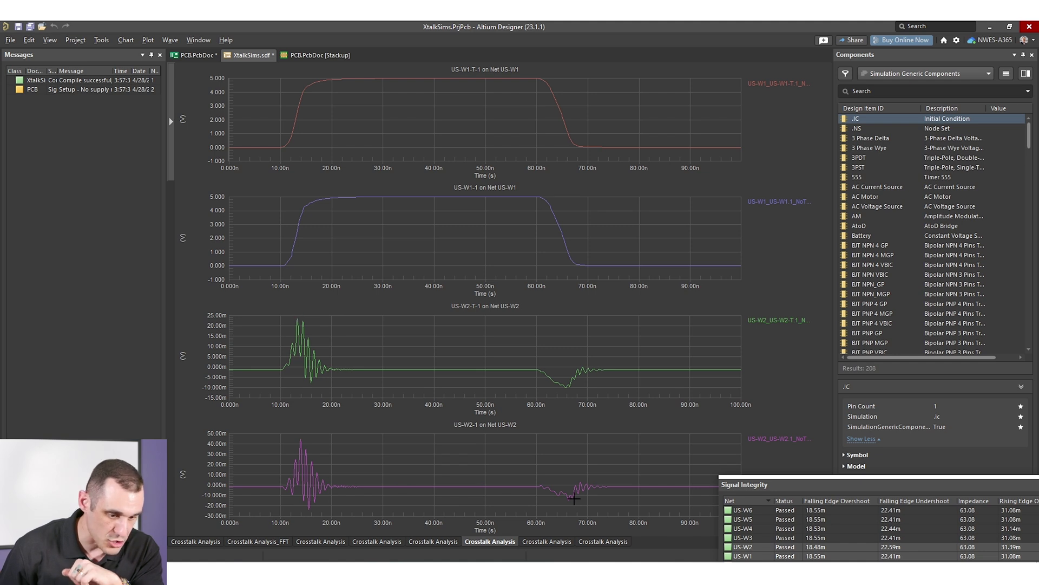
click(603, 542)
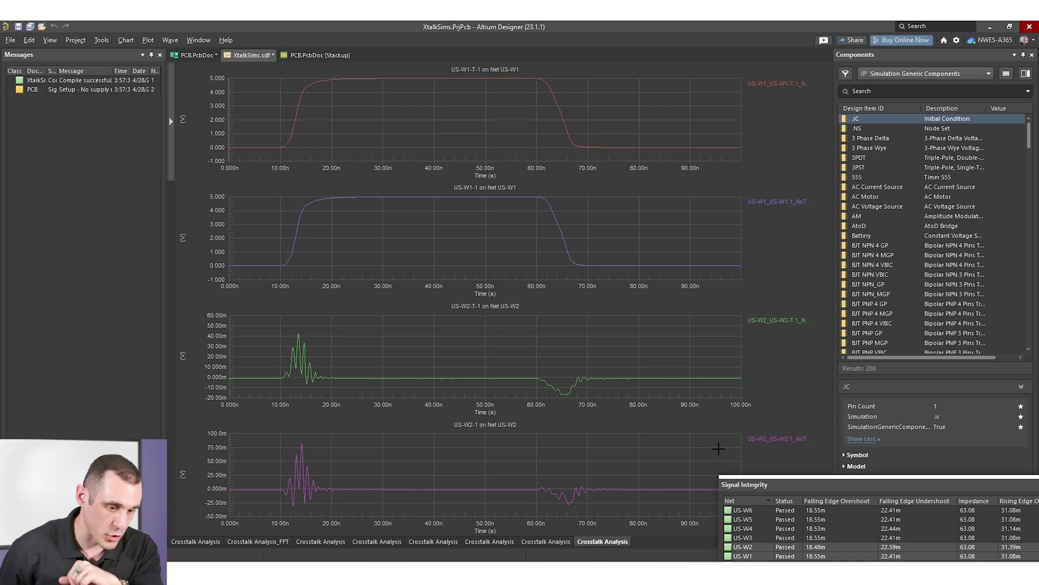
Replace US-W1 and US-W2 with US-W5 and US-W6 in the list of nets to analyze
drag(820, 487, 306, 113)
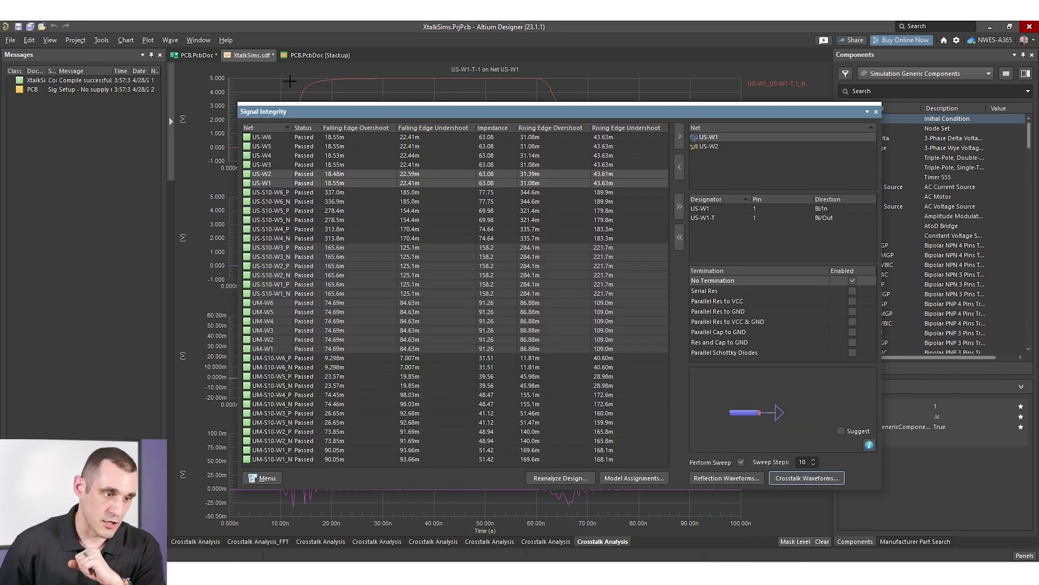
click(728, 167)
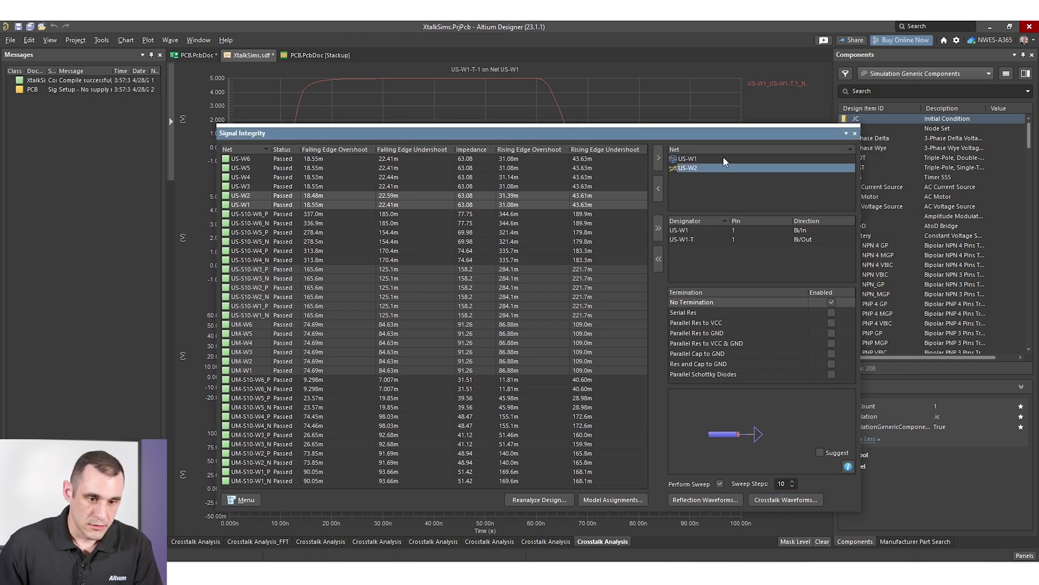
ctrl+click(724, 159)
click(659, 189)
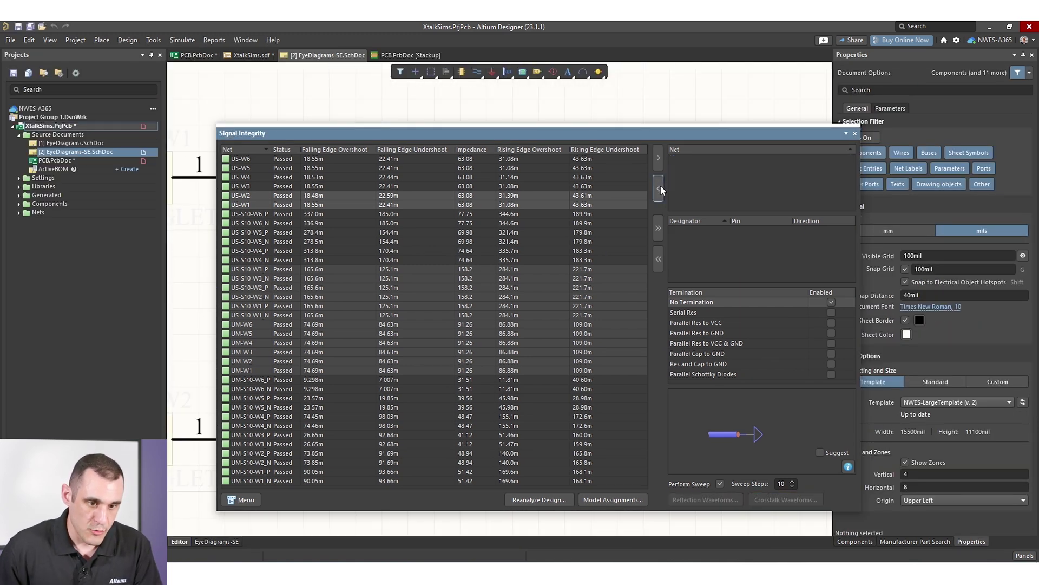
click(261, 161)
ctrl+click(257, 167)
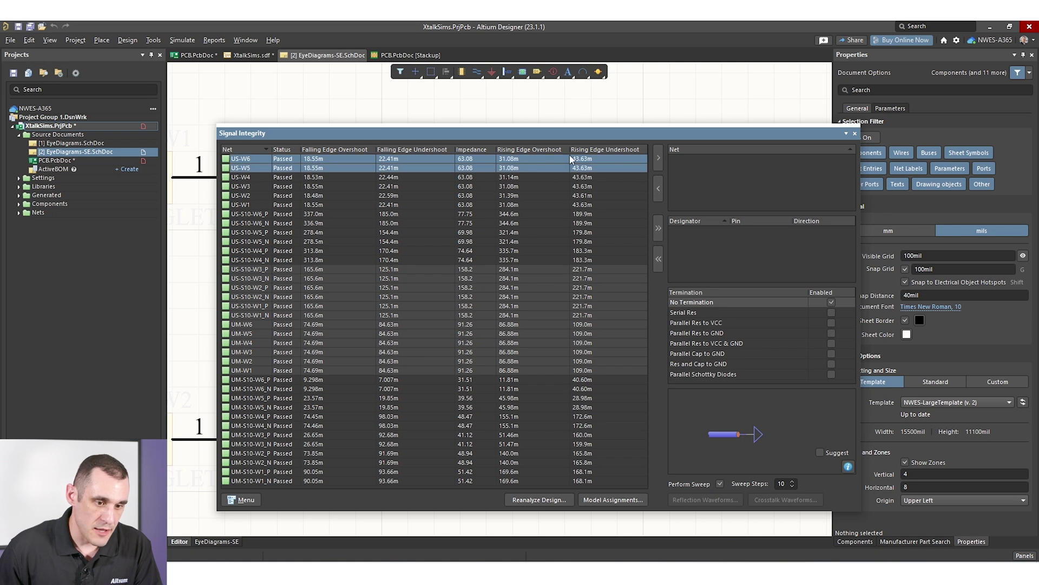
click(659, 158)
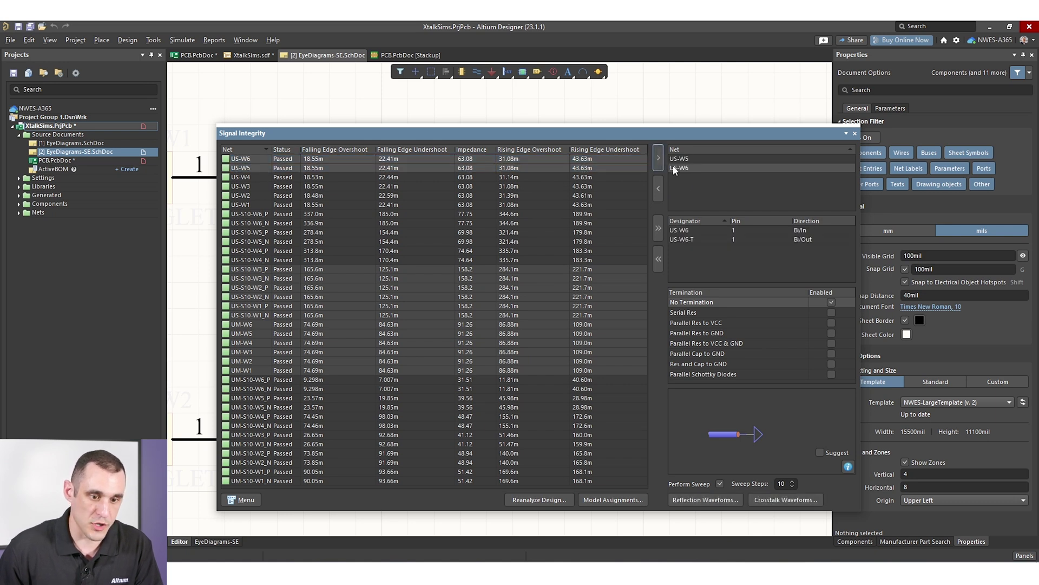
Set US-W5 as the aggressor and generate the crosstalk waveforms for the US-W5/US-W6 pair
click(711, 169)
right_click(724, 167)
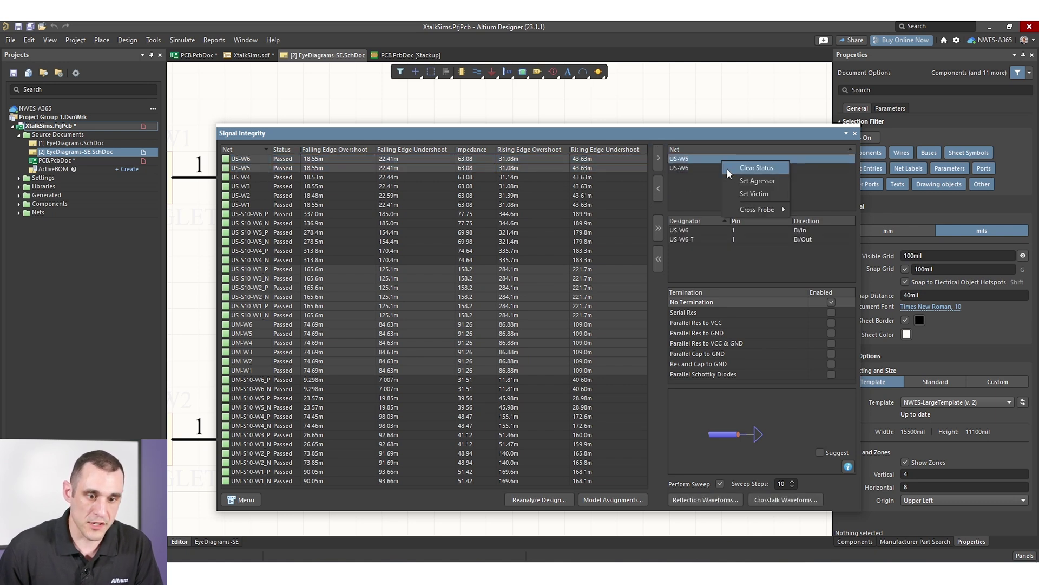
click(763, 183)
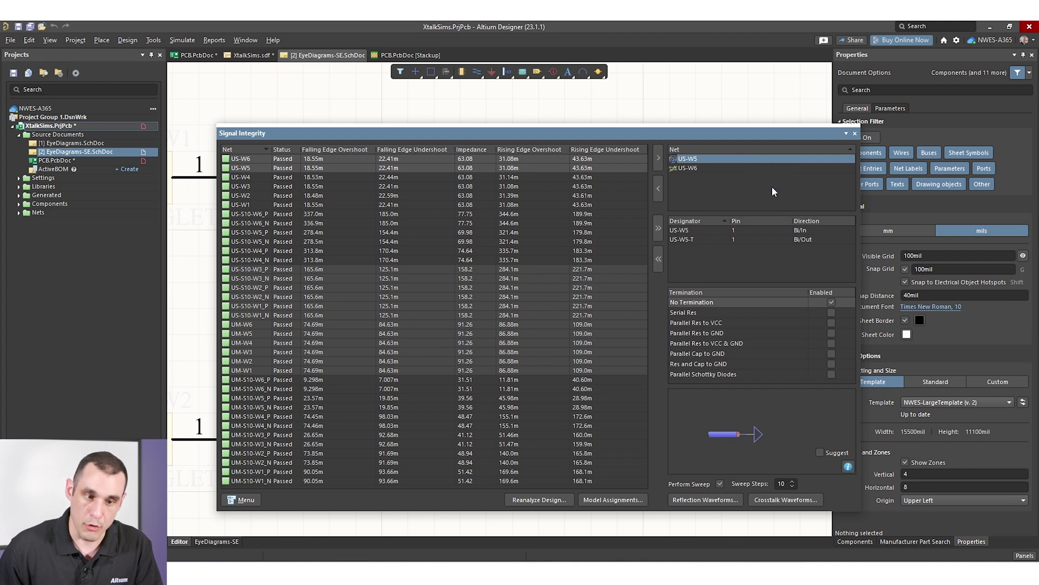
click(788, 500)
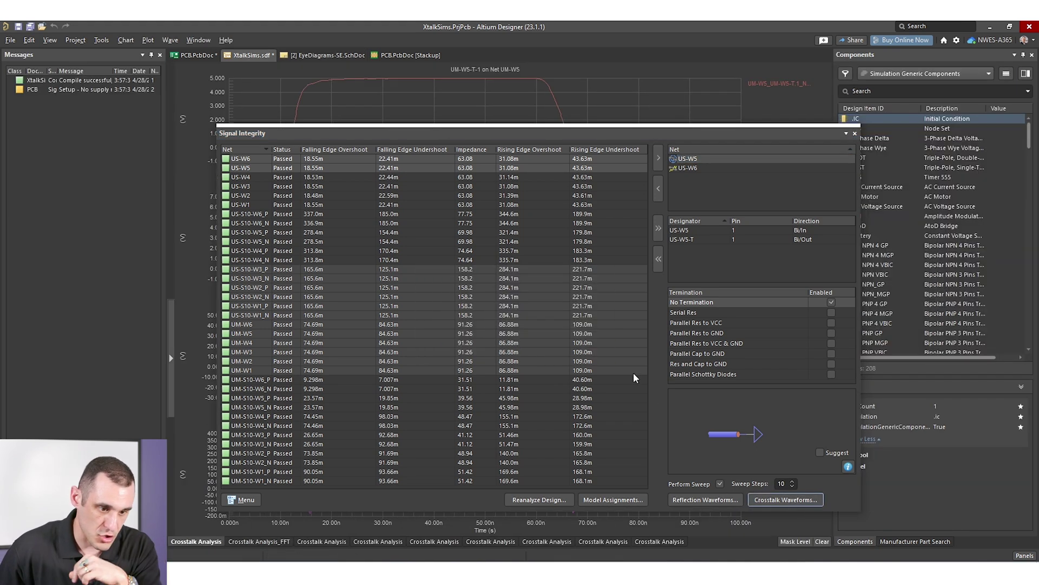
Compare the new US-W6 crosstalk waveforms with those from the earlier US-W5/US-W6 crosstalk analysis
click(663, 542)
drag(407, 137, 718, 456)
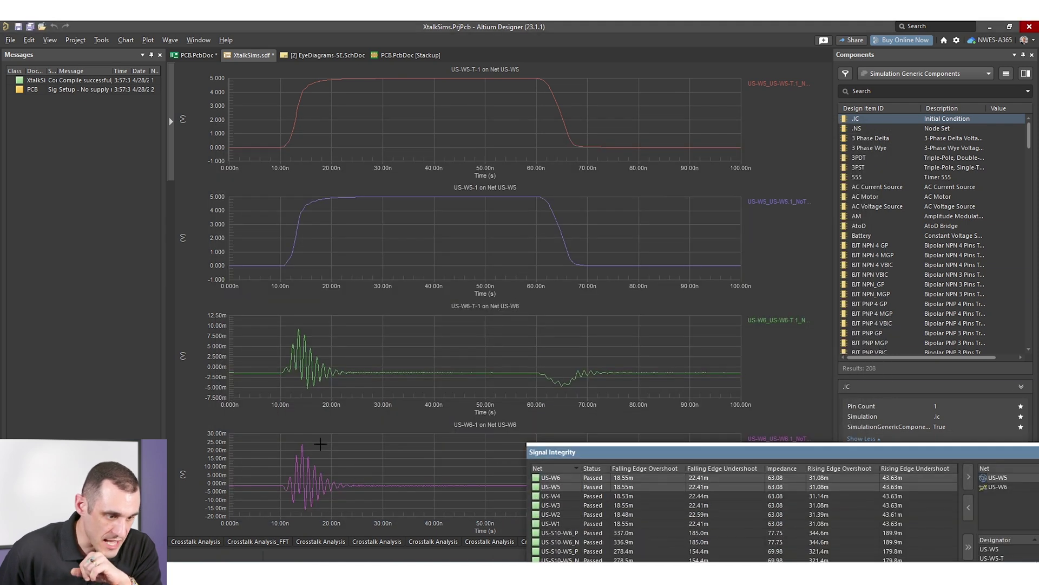
drag(606, 452, 763, 491)
drag(616, 507, 680, 483)
click(543, 541)
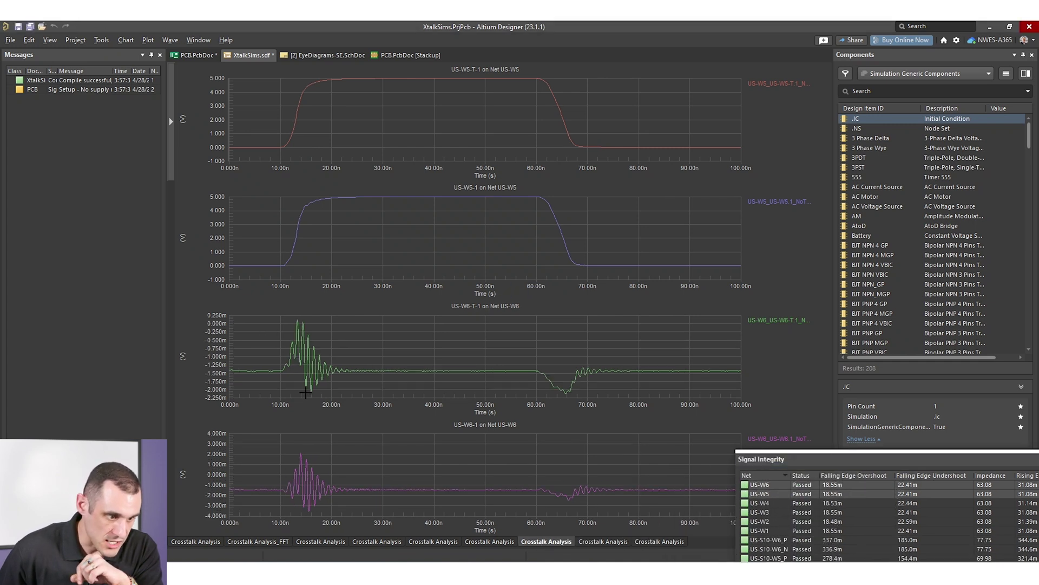
click(666, 541)
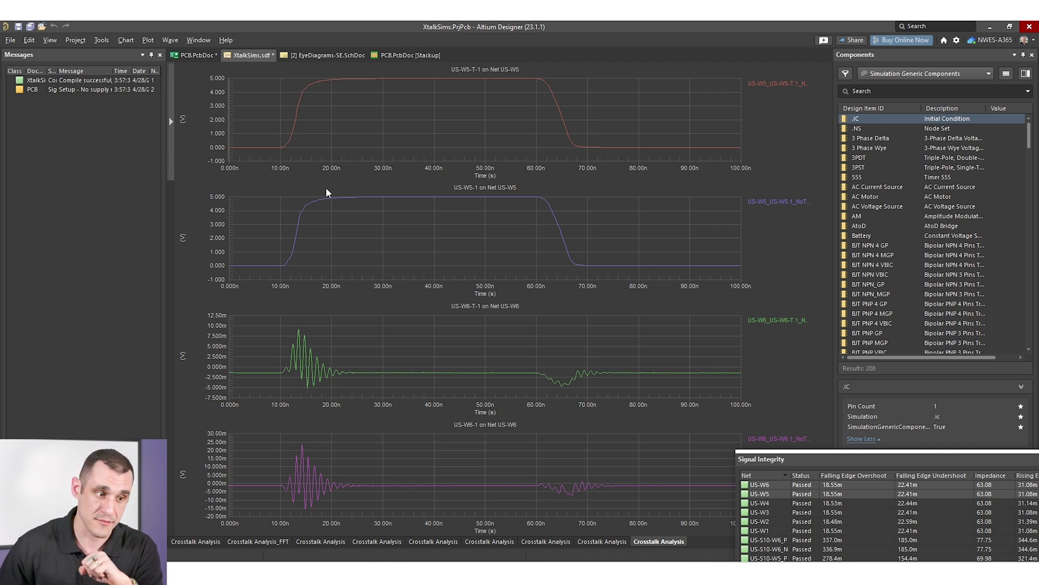
Recalculate the INT layer trace width in the S50 impedance profile for the 50-ohm target
key(ctrl+Tab)
ctrl+scroll(463, 166, up, 5)
right_drag(546, 378, 531, 390)
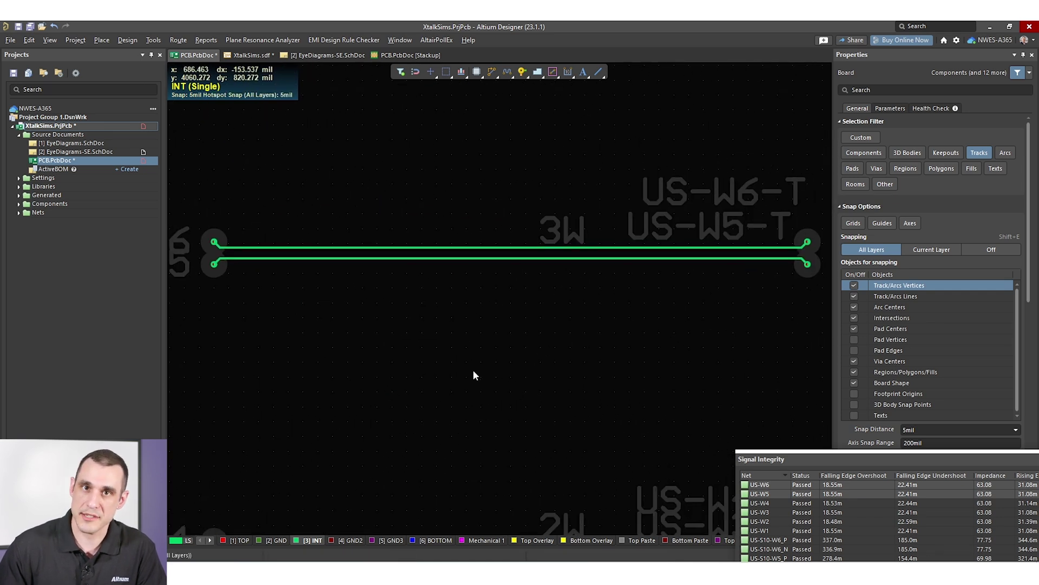
click(394, 56)
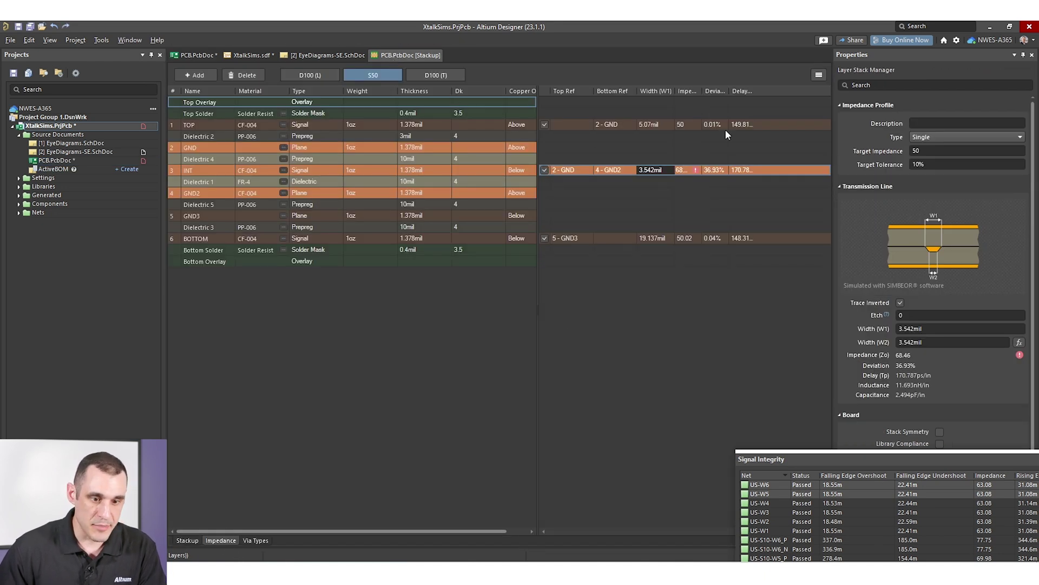
click(1019, 342)
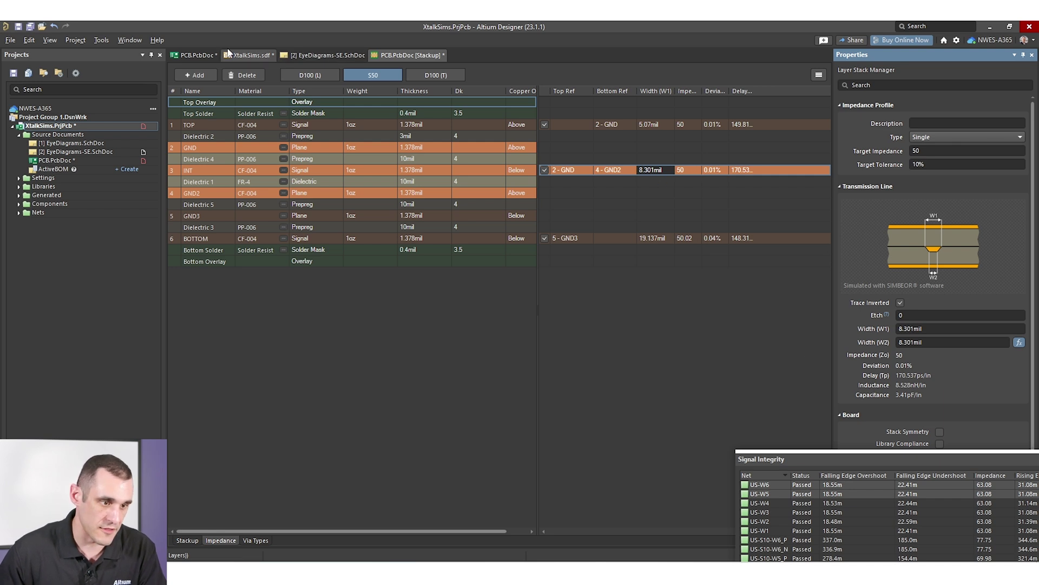
Set the width of all US-W5 and US-W6 track segments on the INT layer to 8.3 mil
click(190, 56)
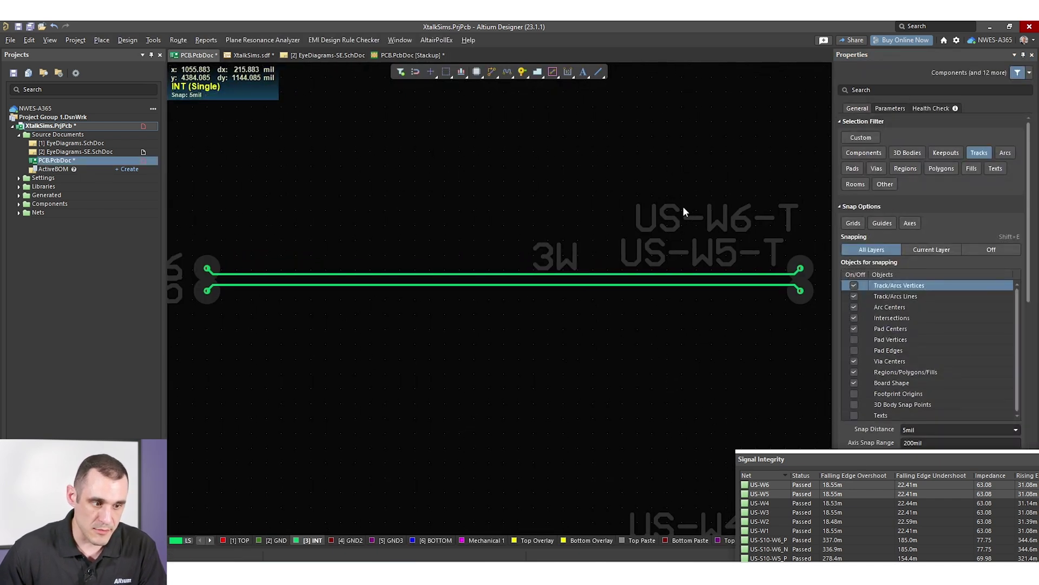
ctrl+scroll(683, 205, down, 2)
drag(794, 198, 229, 375)
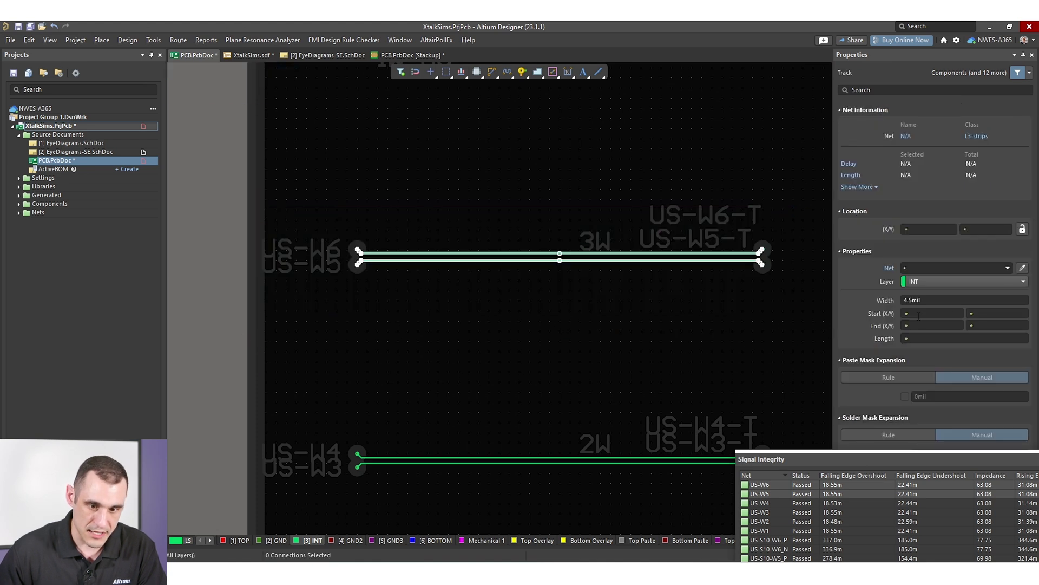
click(940, 300)
text(8.3)
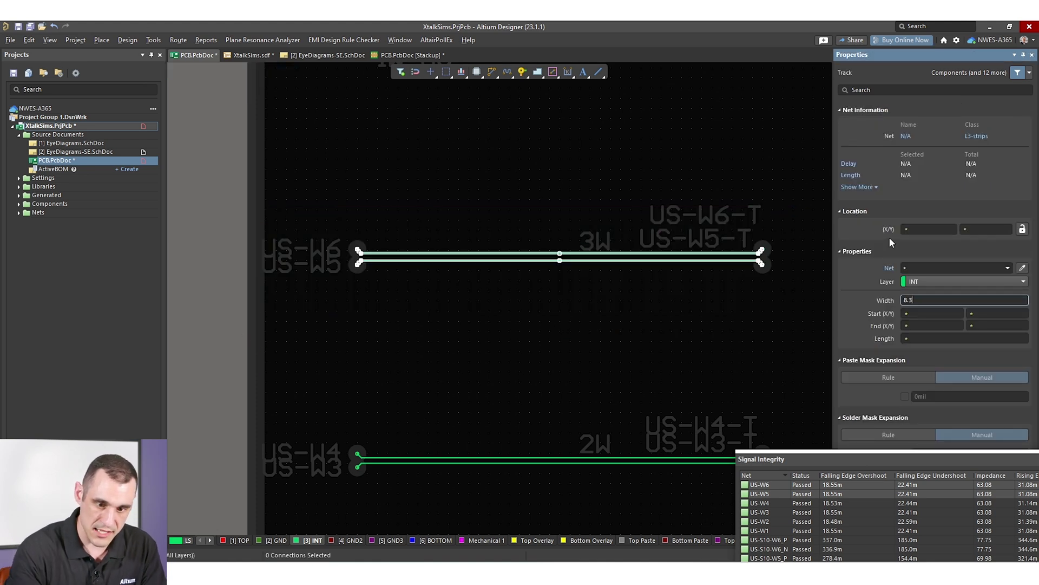
key(Return)
click(464, 343)
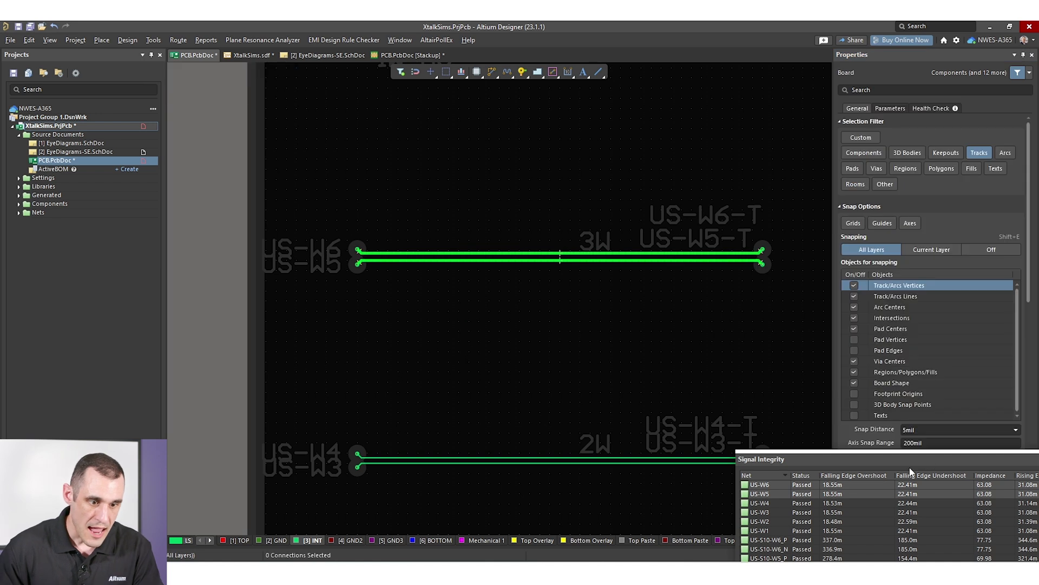
Save the PCB stackup and the PCB document, and reanalyze the design in Signal Integrity
drag(879, 453, 450, 127)
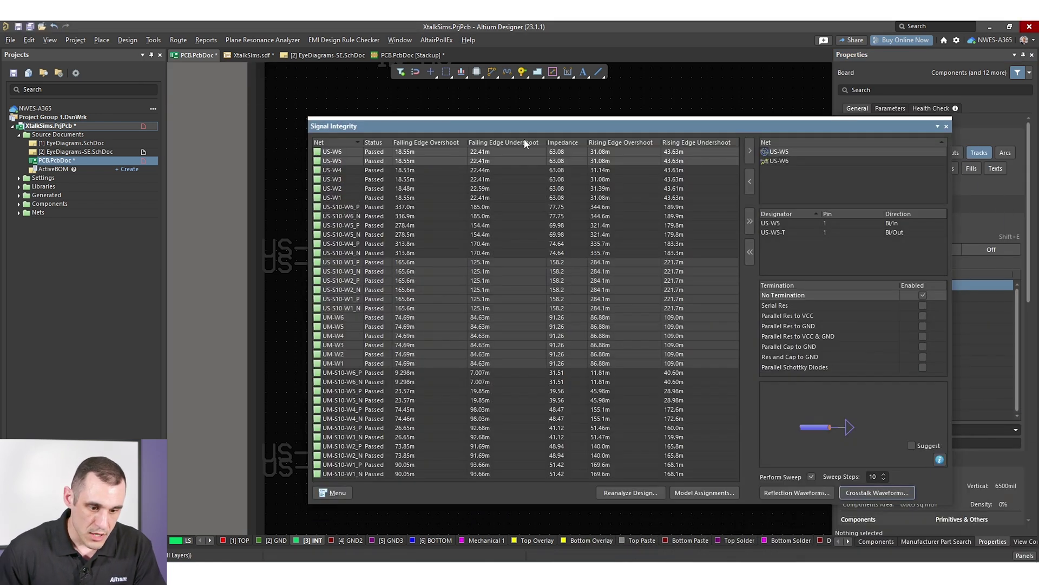
right_click(406, 55)
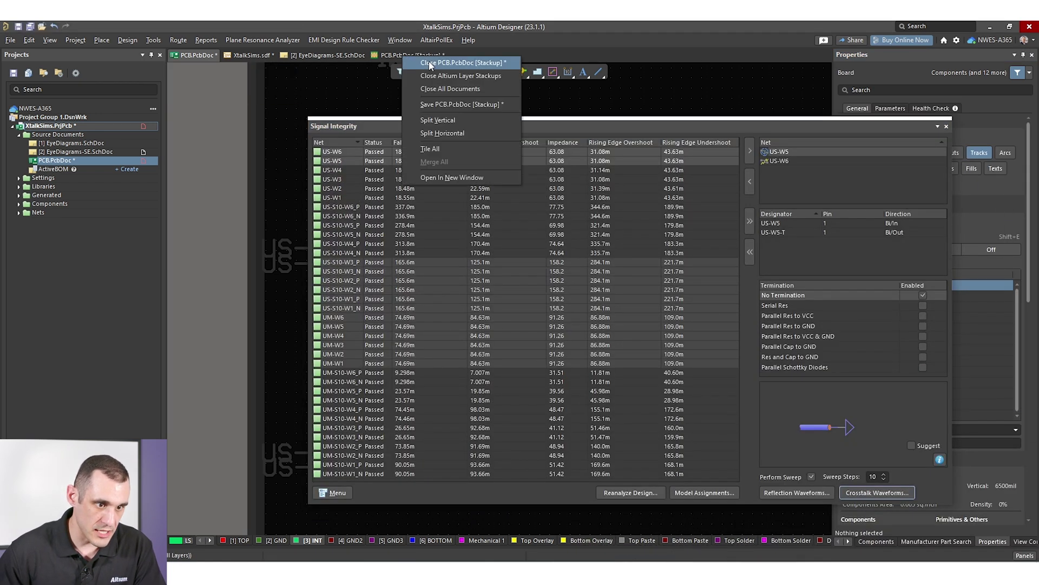
click(435, 103)
right_click(198, 54)
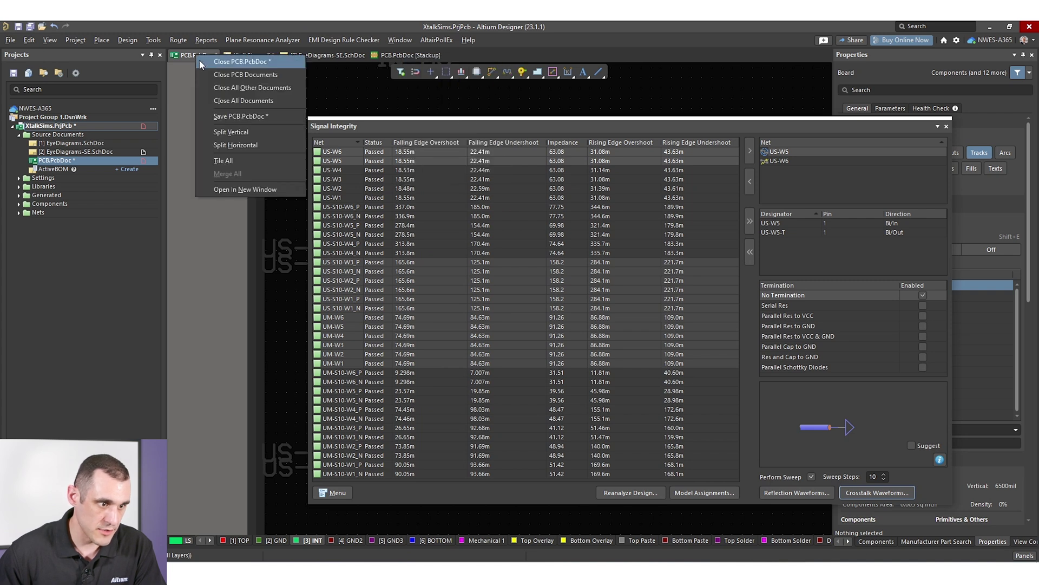
click(229, 111)
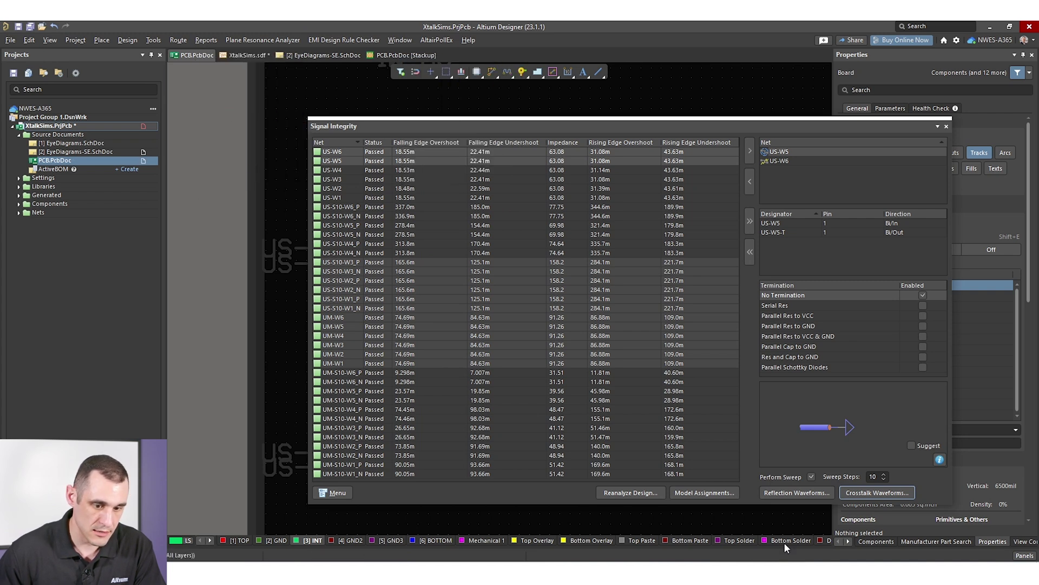
click(623, 493)
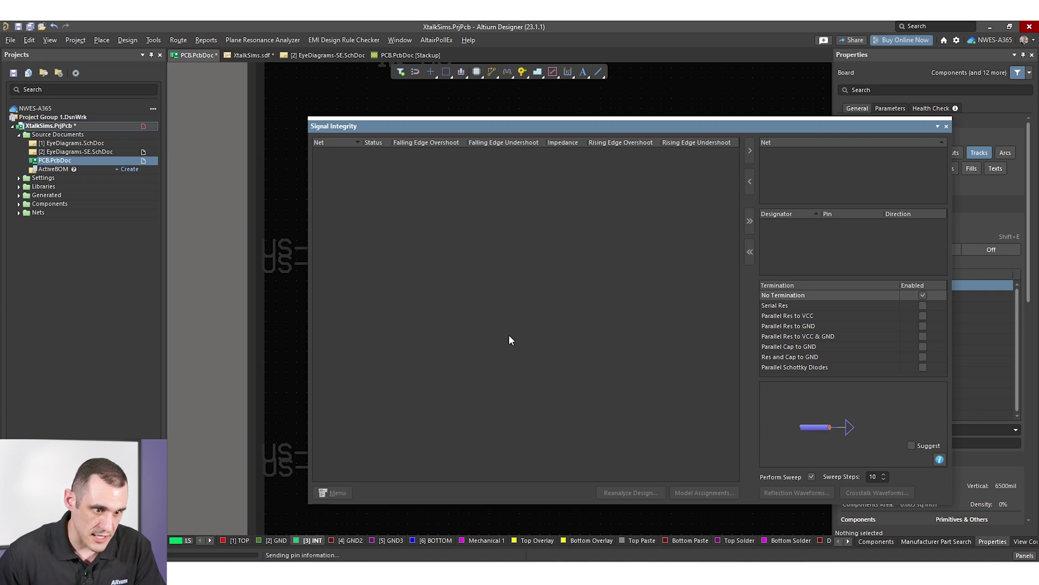
Add US-W5 and US-W6 to the reanalyzed results, set US-W5 as the aggressor, and generate the crosstalk waveforms
shift+click(348, 160)
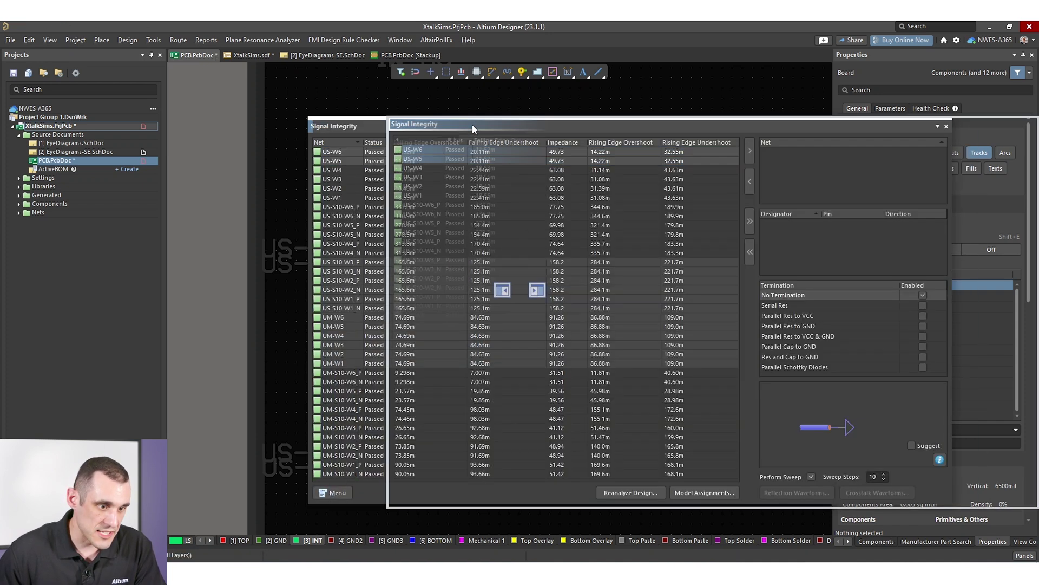
drag(352, 126, 435, 126)
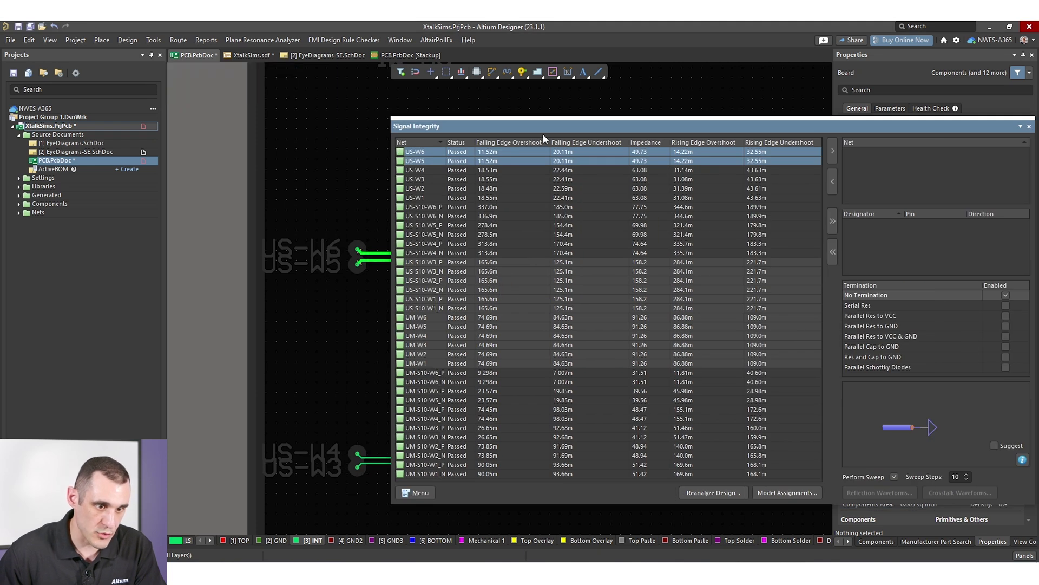
drag(446, 124, 286, 118)
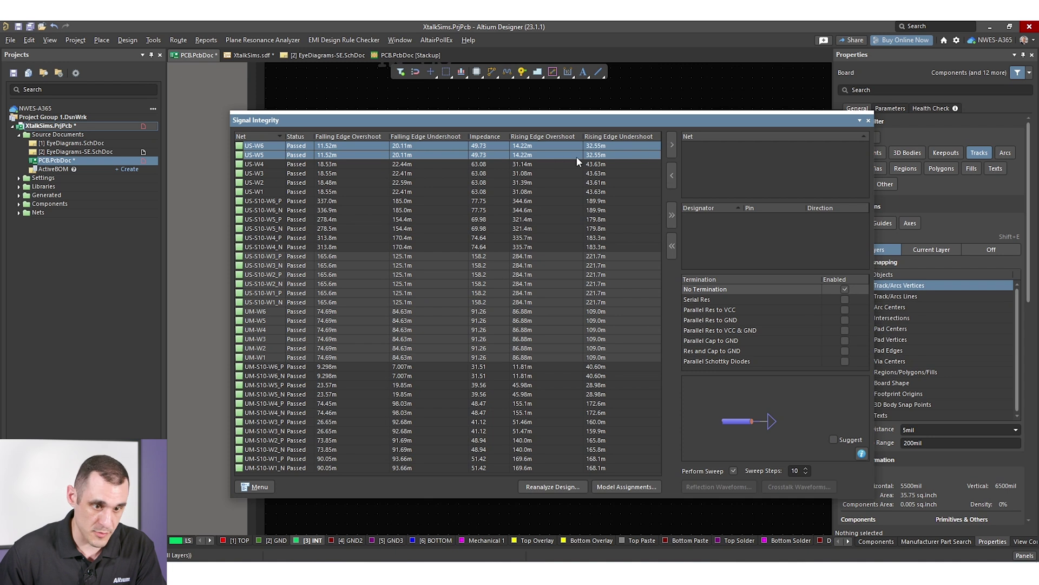
click(672, 144)
right_click(724, 154)
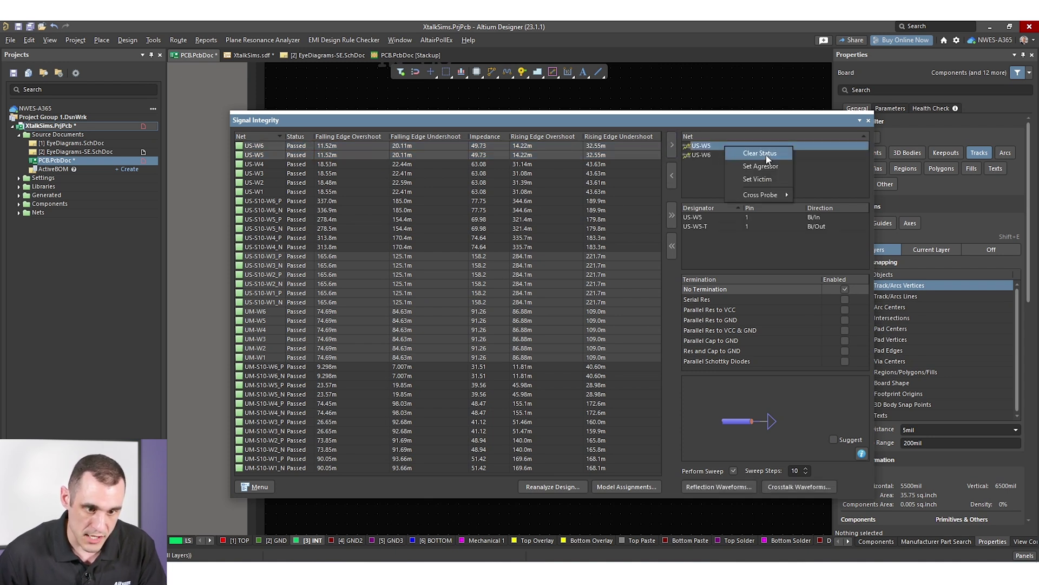
click(774, 165)
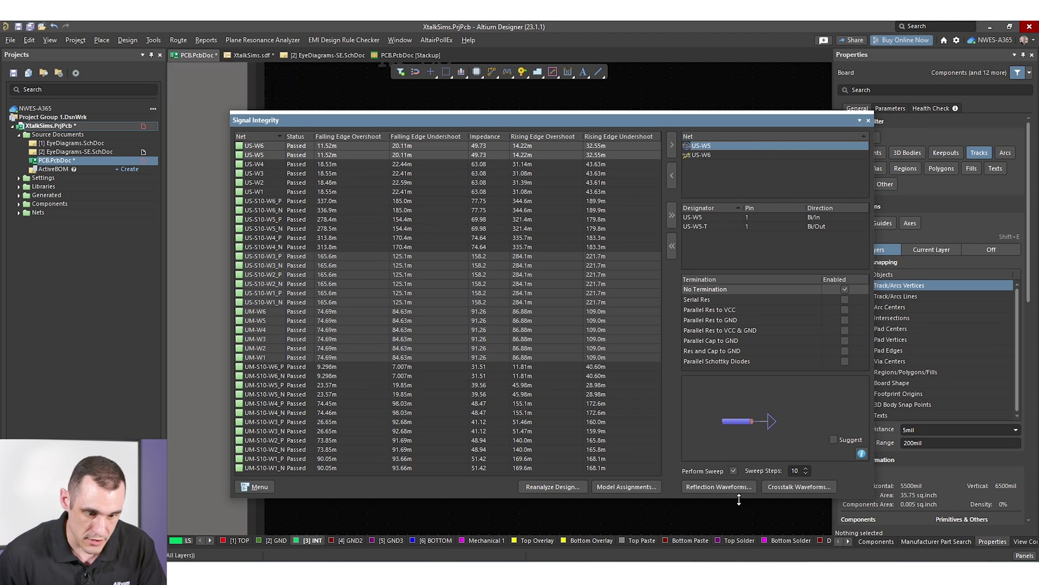
click(801, 487)
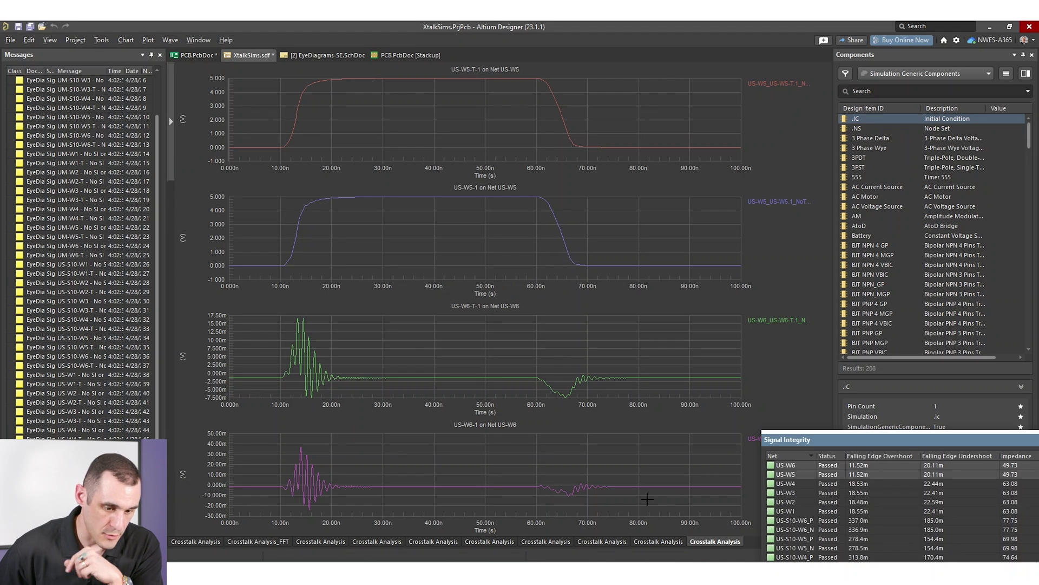
Compare the US-W6 crosstalk waveforms for the widened tracks with the preceding crosstalk analysis
click(658, 541)
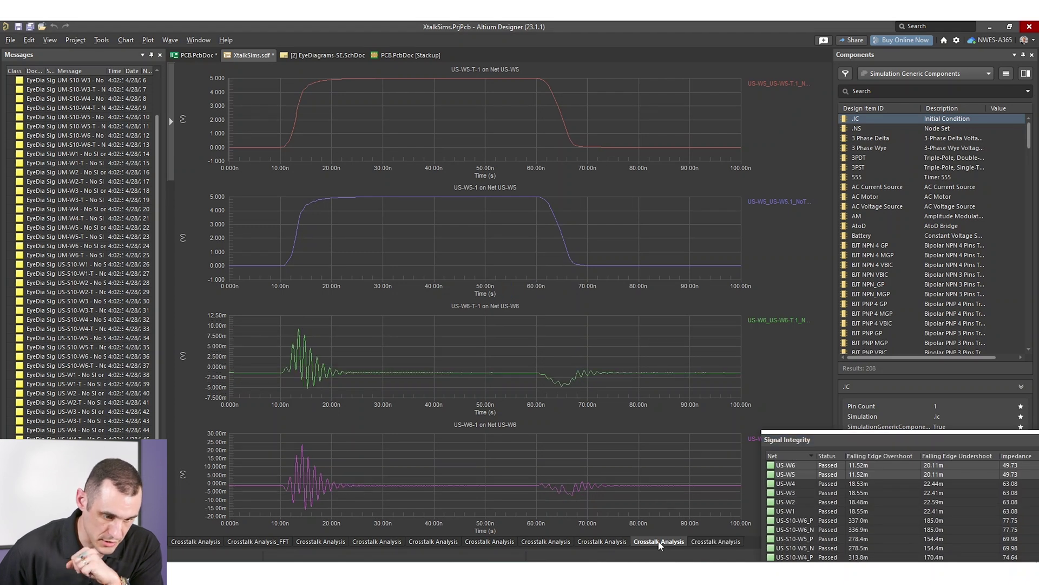
click(705, 542)
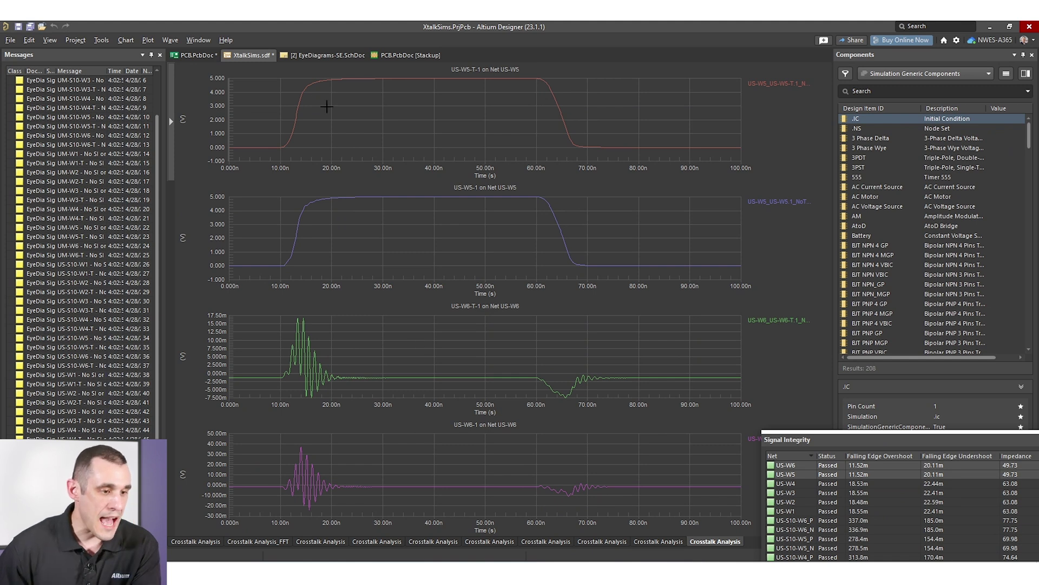
Return to the PCB layout and examine the width and spacing of the US-W5 and US-W6 tracks
click(196, 55)
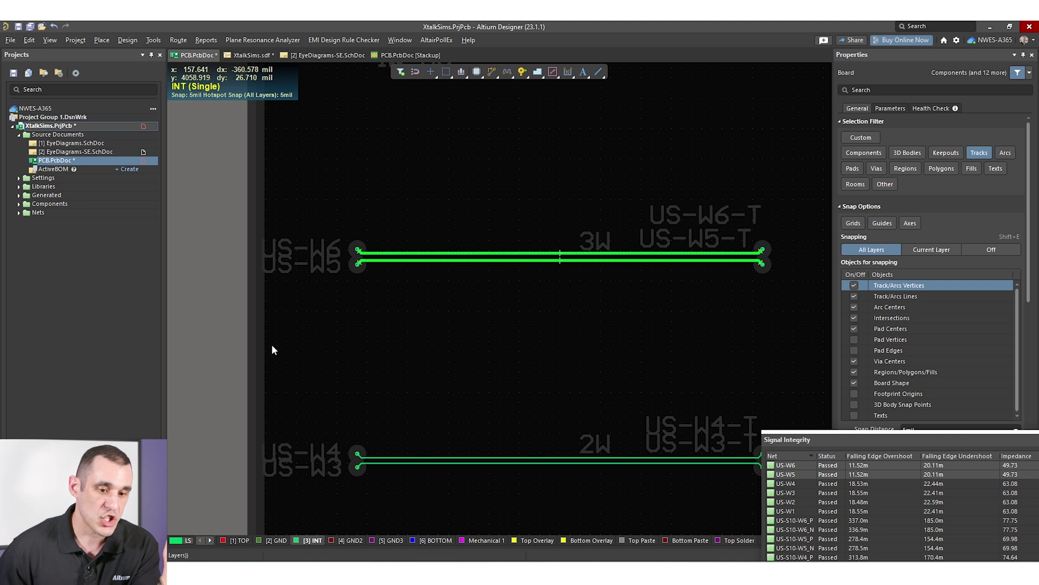
ctrl+scroll(431, 262, up, 8)
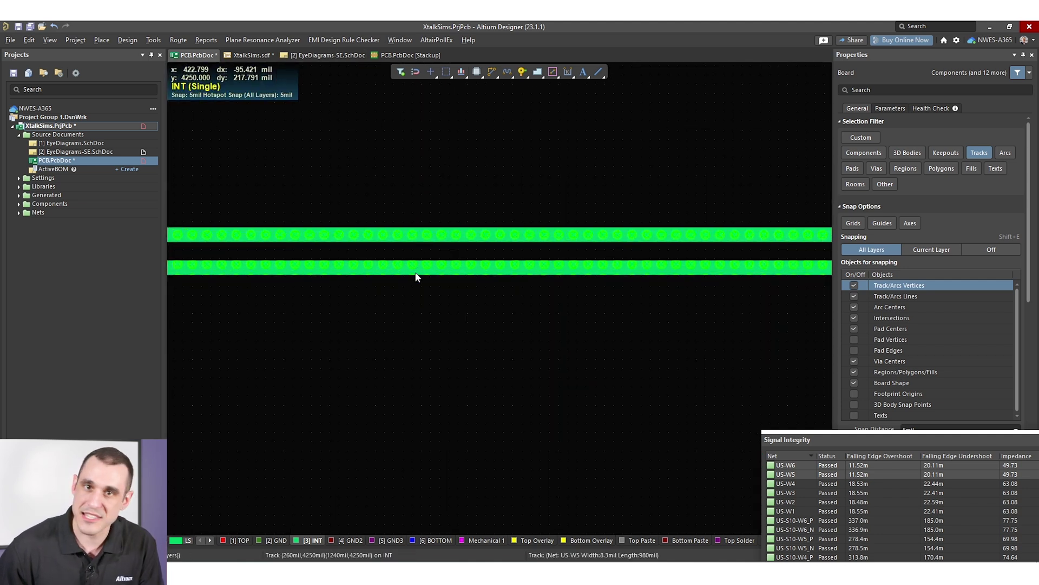
ctrl+scroll(420, 314, down, 4)
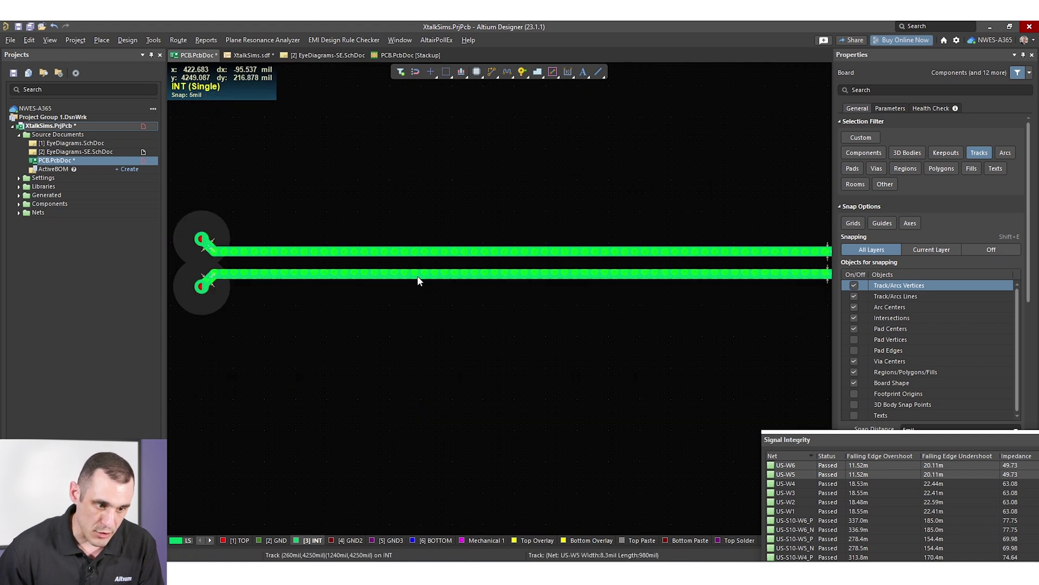
scroll(481, 167, up, 5)
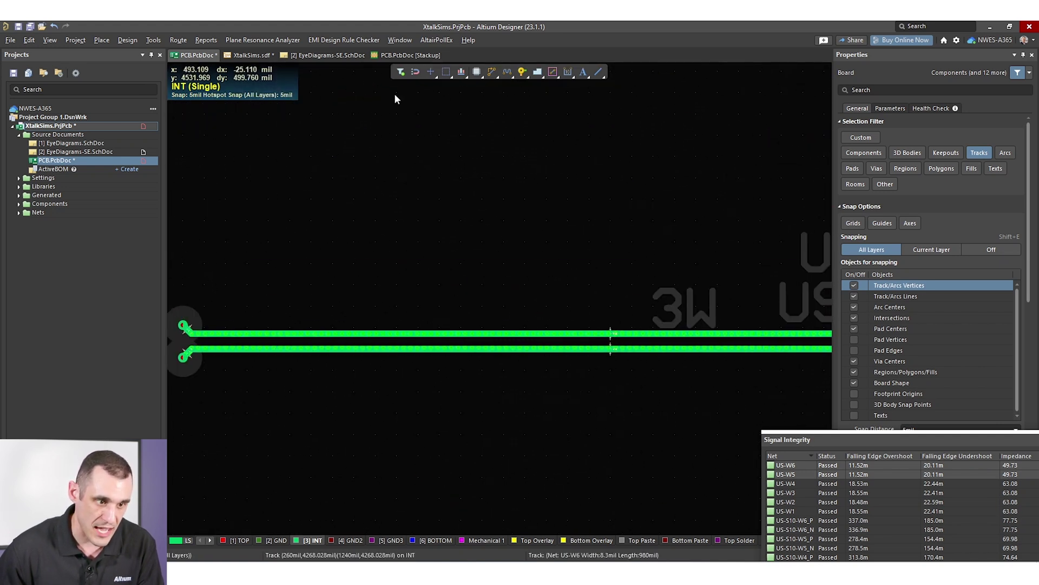
Compare the US-W6 waveforms of the last two crosstalk analyses, recheck the track pair in the PCB layout, and switch to Simbeor
click(251, 54)
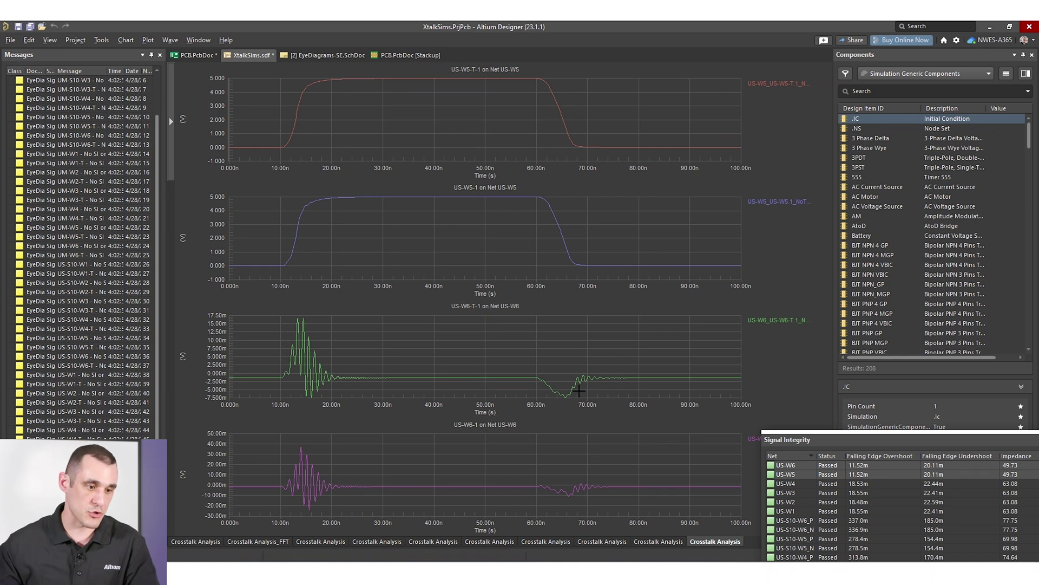
click(663, 541)
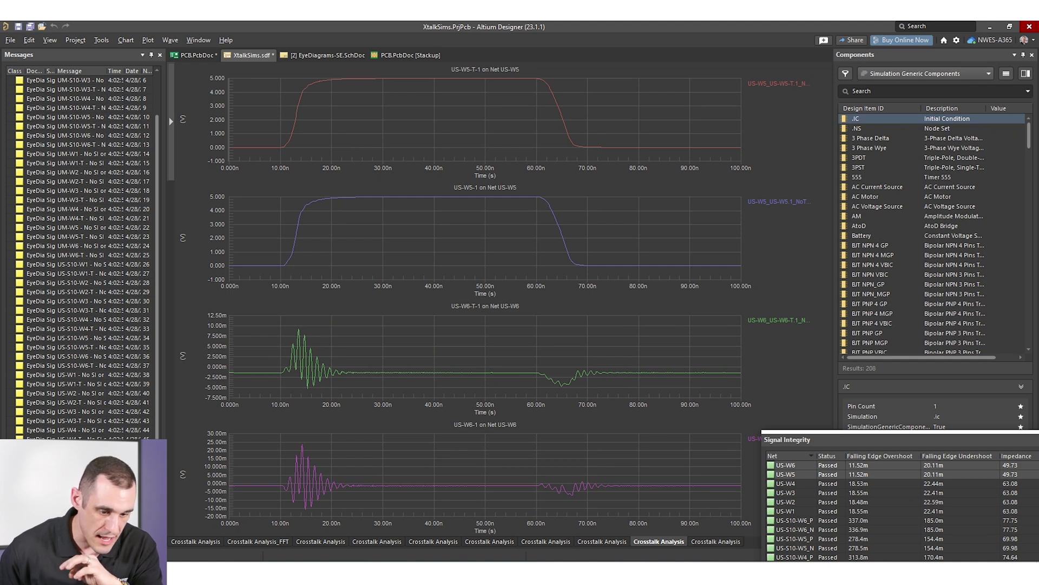
click(715, 541)
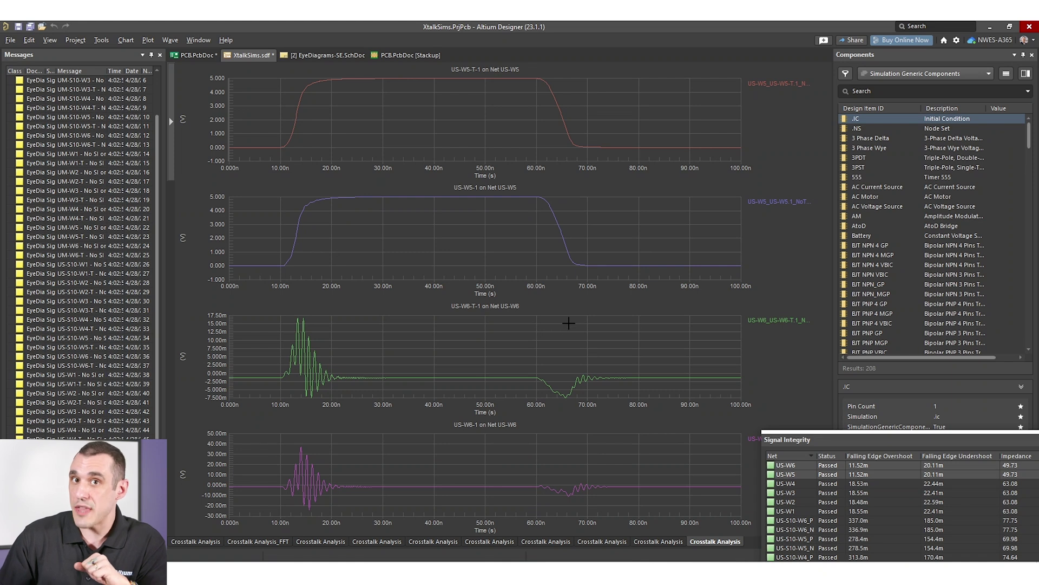
click(194, 55)
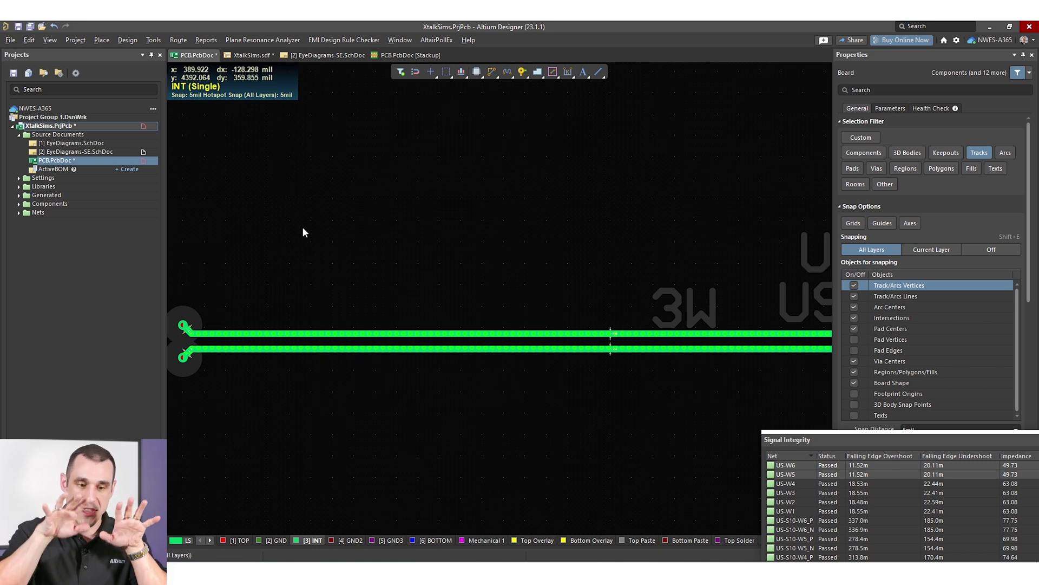
click(430, 55)
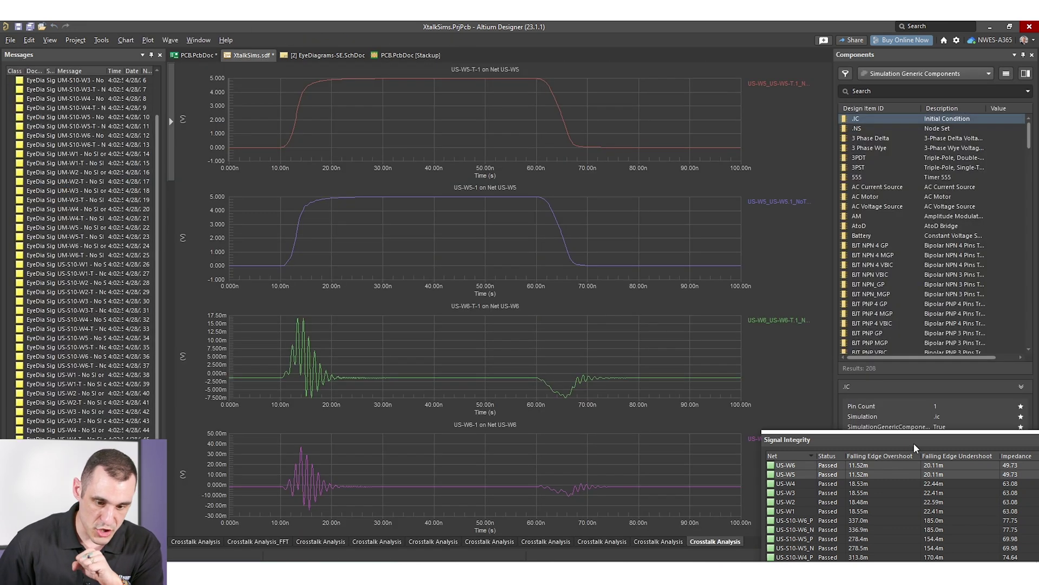
double_click(917, 449)
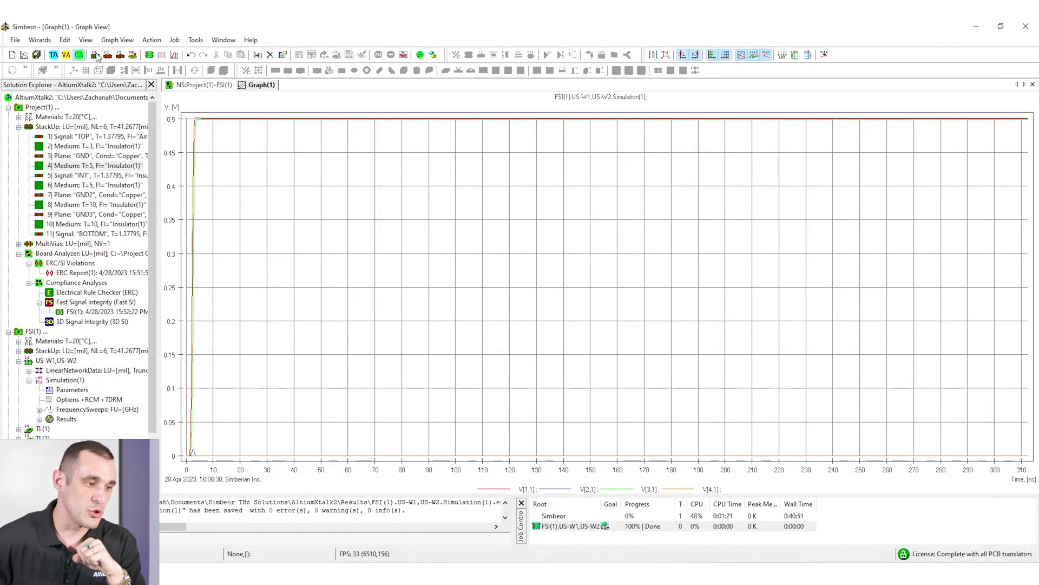
right_click(40, 108)
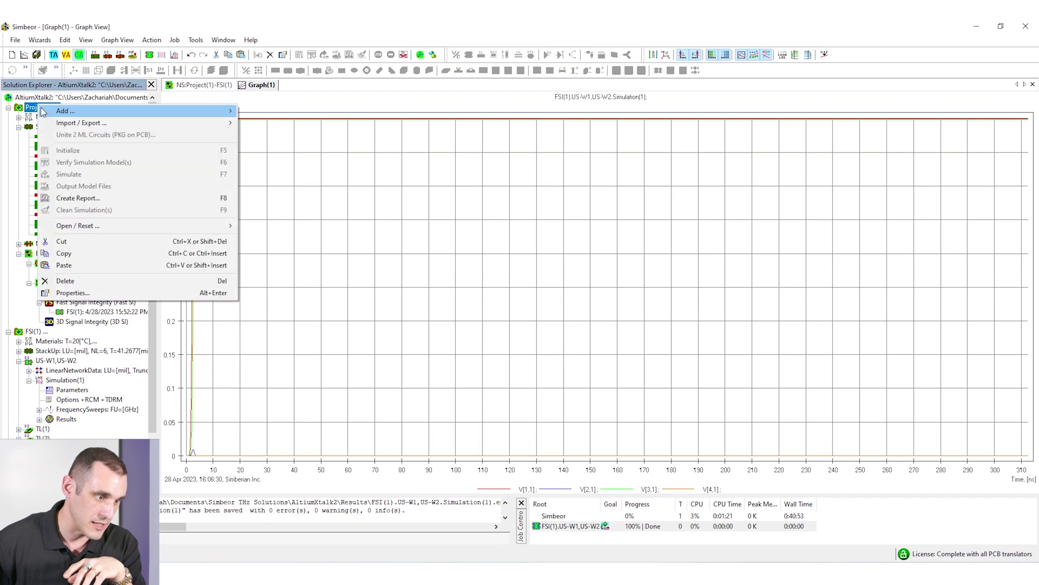
mouse_move(186, 124)
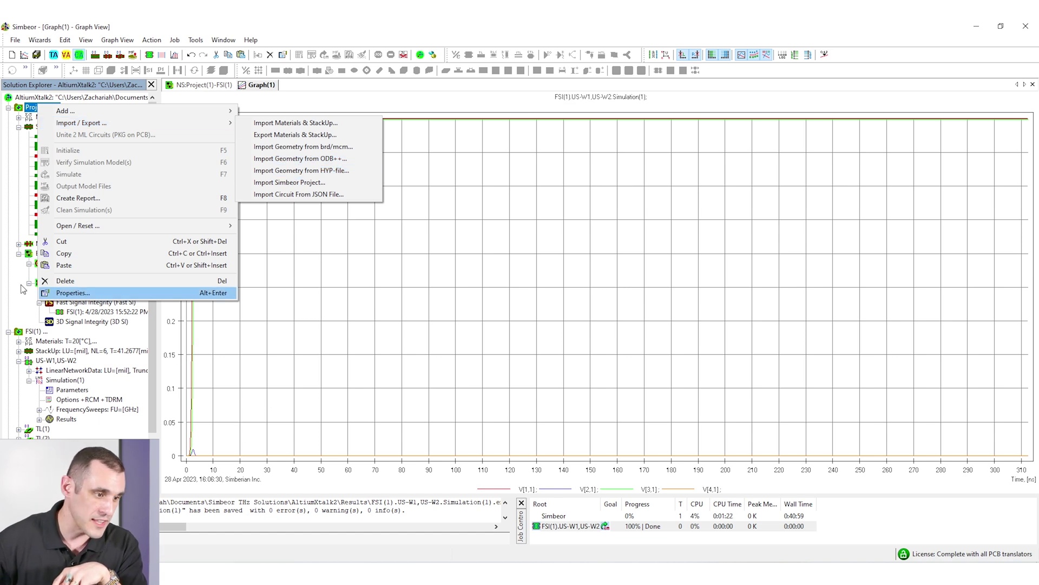
click(8, 190)
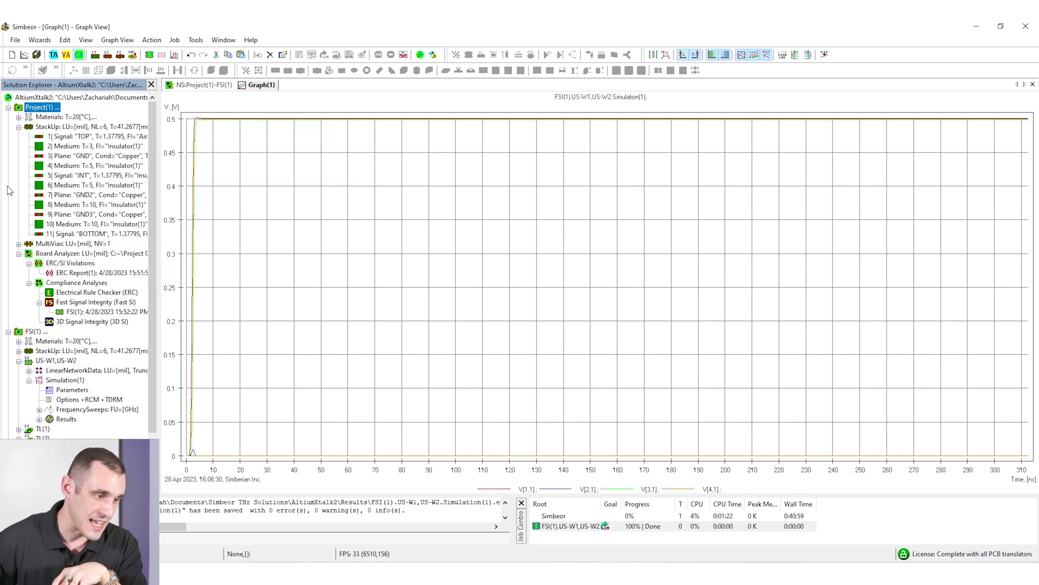
Set the thickness of the two medium layers adjacent to the INT signal layer in the Project(1) stackup to 10 mil
double_click(72, 166)
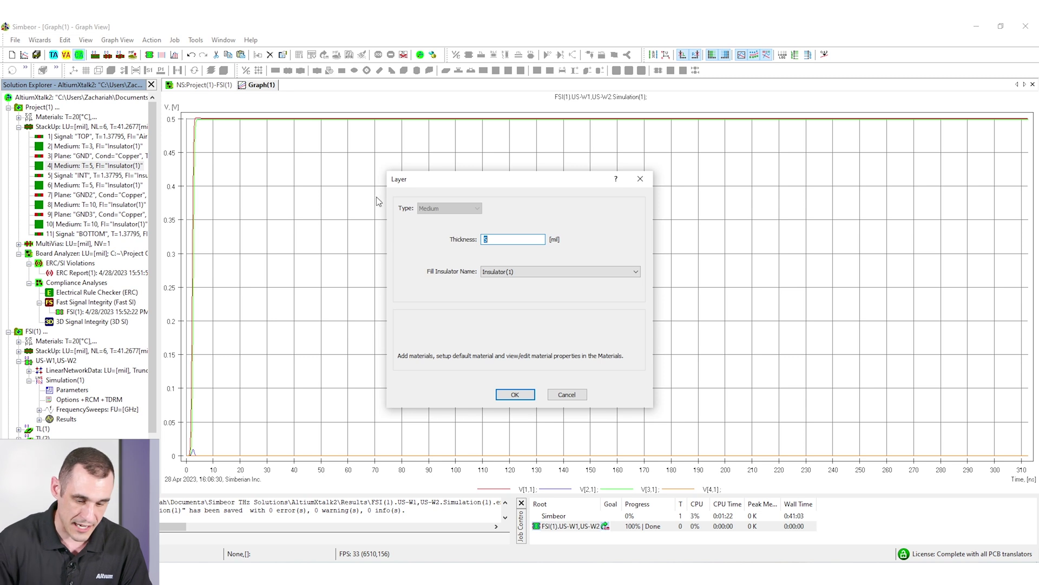
text(10)
key(Return)
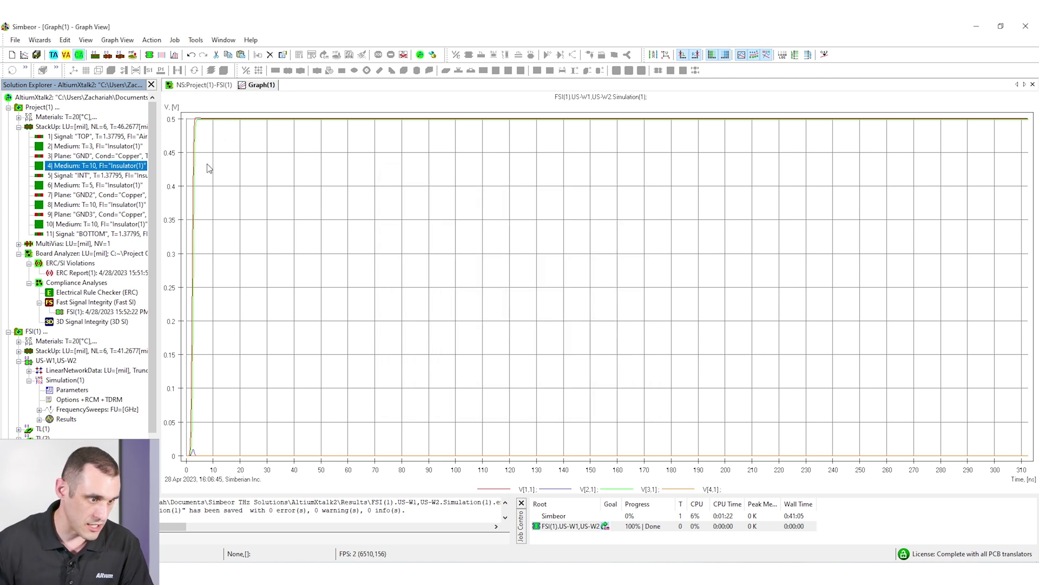
double_click(105, 190)
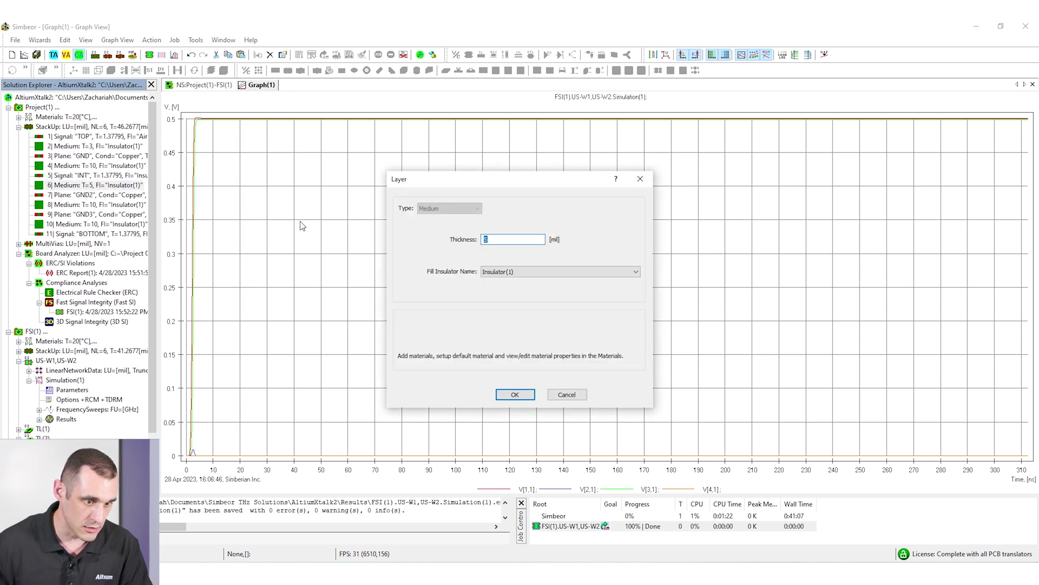
key(Return)
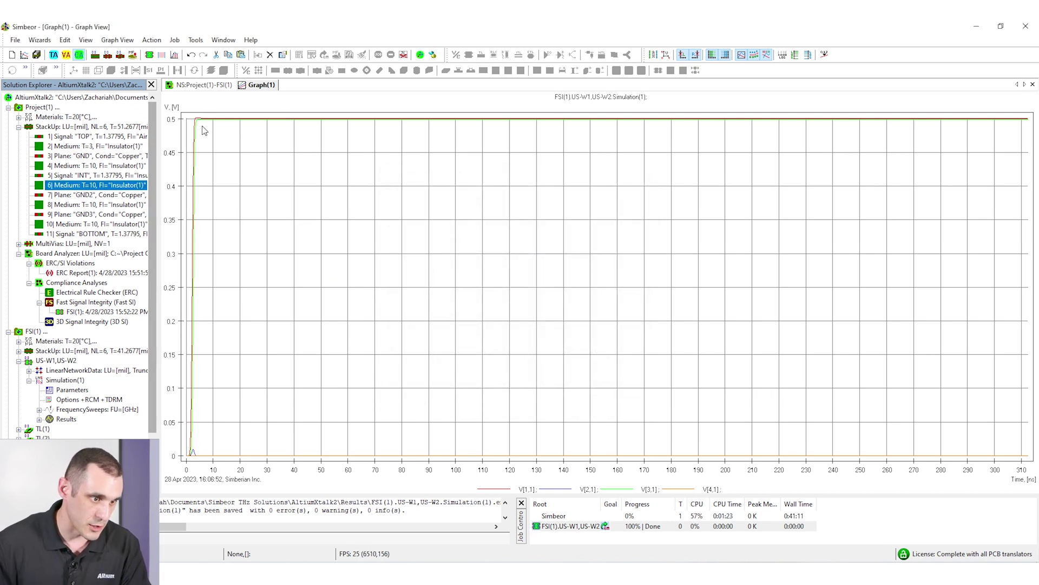
Run the ERC compliance analysis on US-W1 and US-W2 in the board analyzer and examine the impedance and crosstalk labels along the traces
right_click(42, 107)
click(40, 56)
click(37, 54)
click(101, 132)
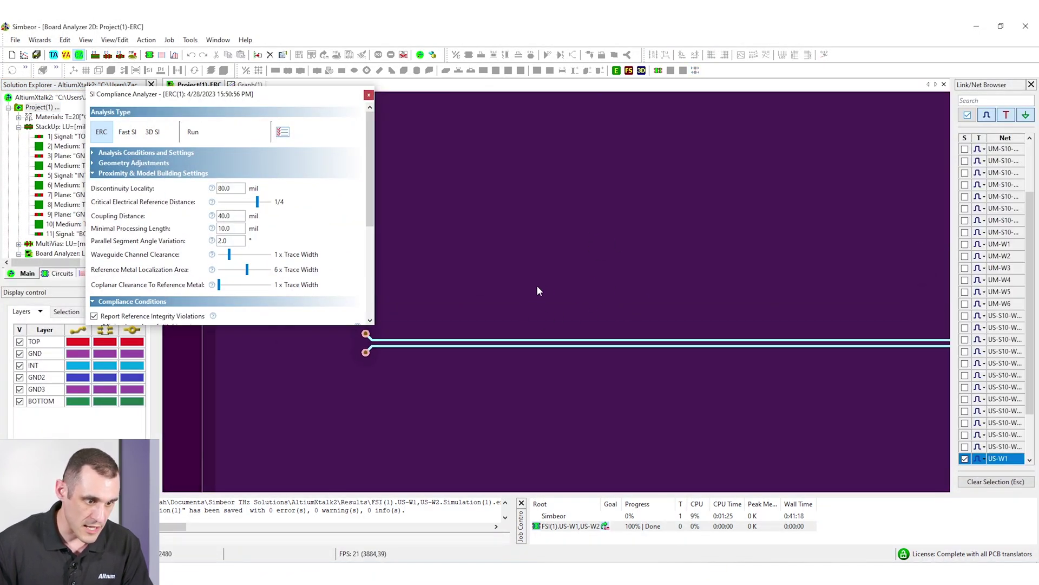
click(197, 136)
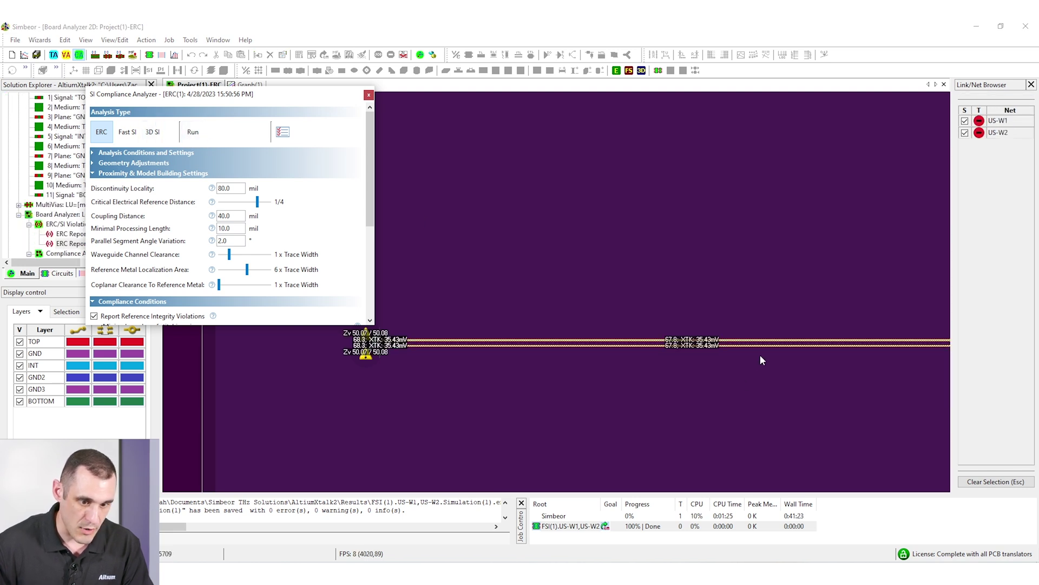
scroll(754, 355, up, 4)
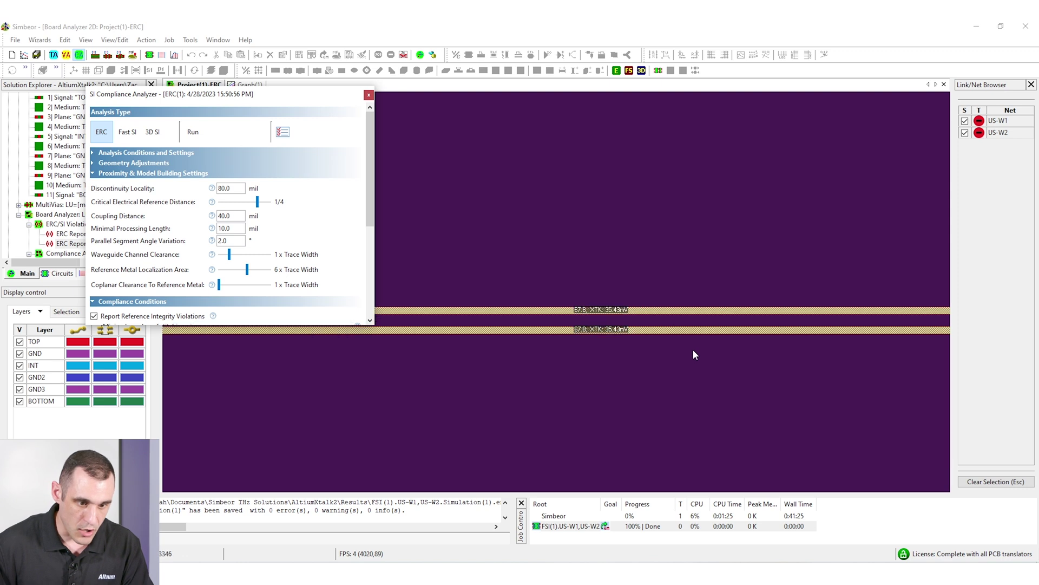
scroll(694, 354, up, 2)
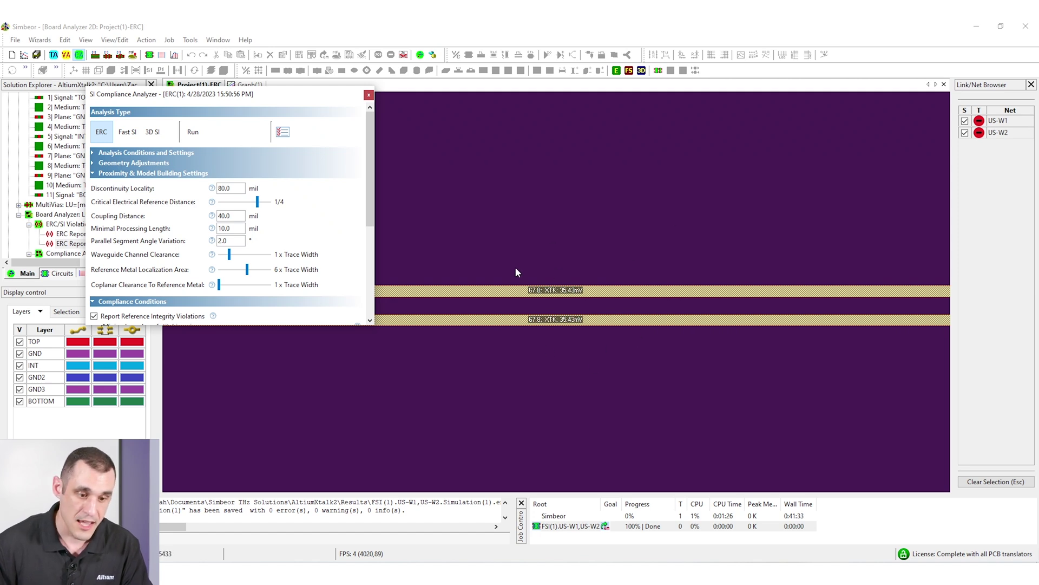
Build and extract a Fast SI network for US-W1 and US-W2, and simulate it with a Step time-domain response and TDT XTalk plotting
click(128, 131)
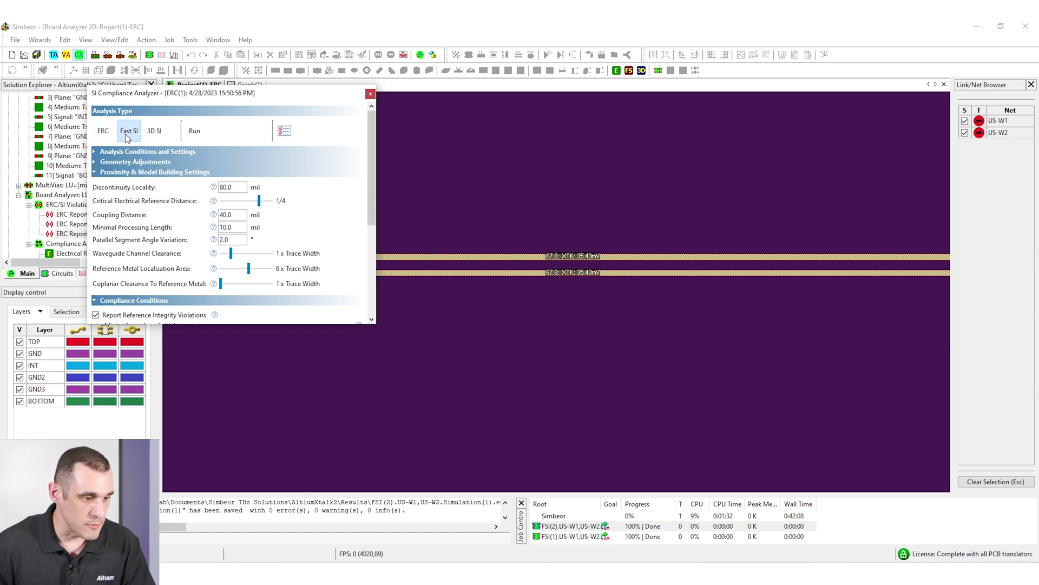
click(196, 133)
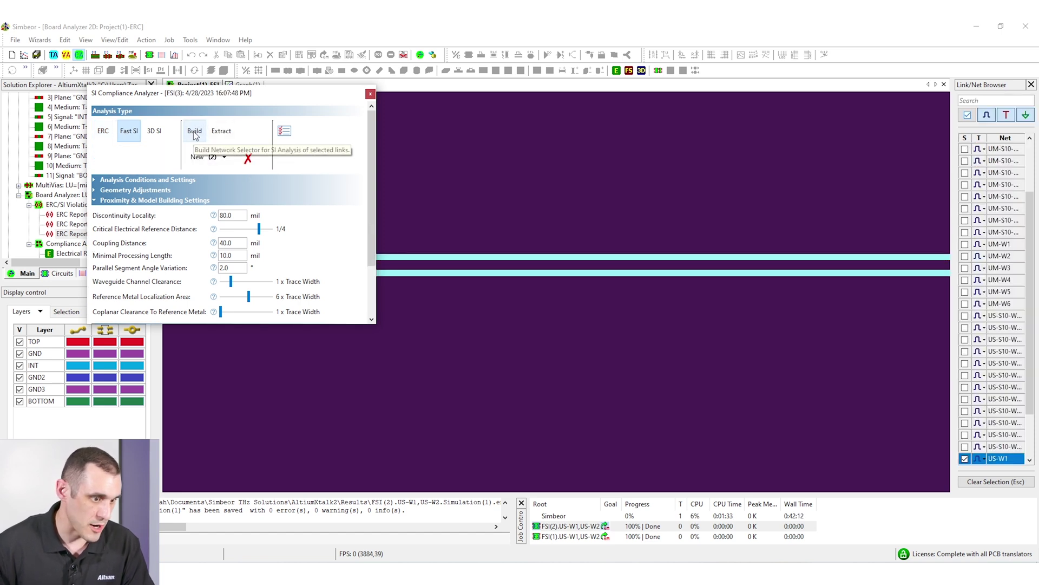
click(221, 133)
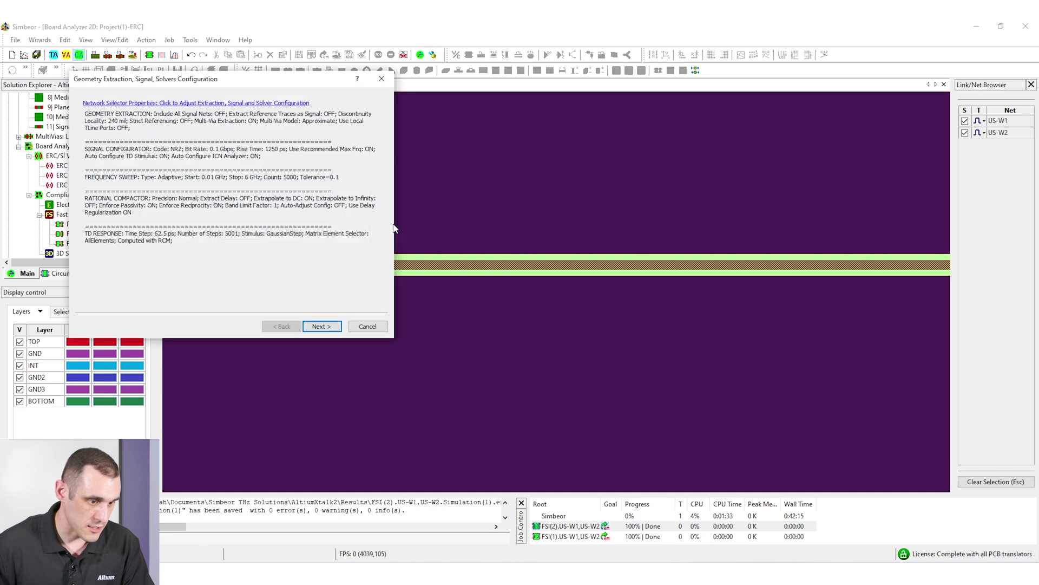
click(322, 325)
click(159, 213)
click(158, 229)
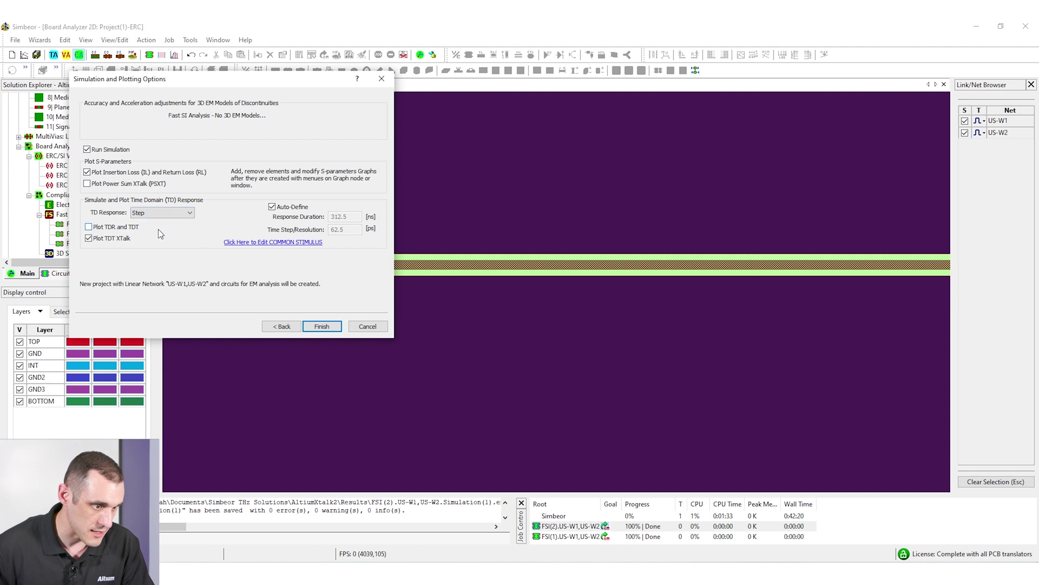
click(321, 326)
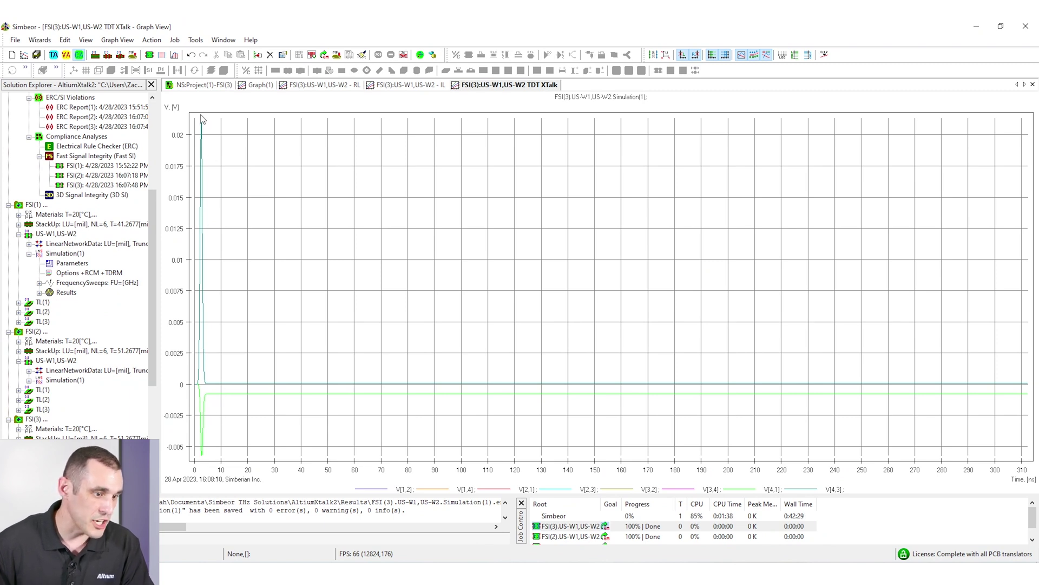
Compare the crosstalk pulse of the first simulation in Graph(1) with the FSI(3) TDT XTalk graph for US-W1 and US-W2
click(257, 85)
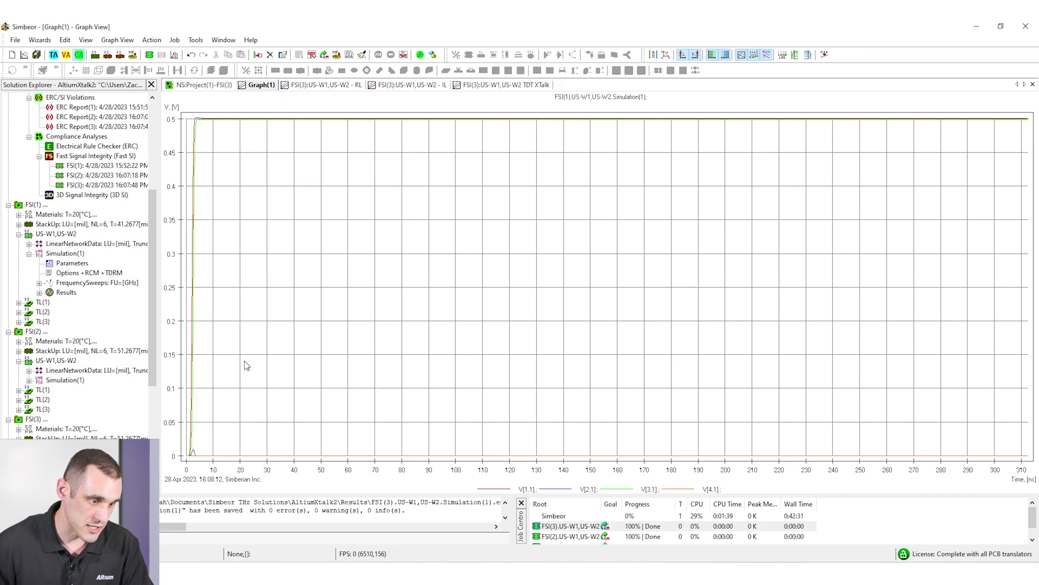
drag(204, 430, 817, 330)
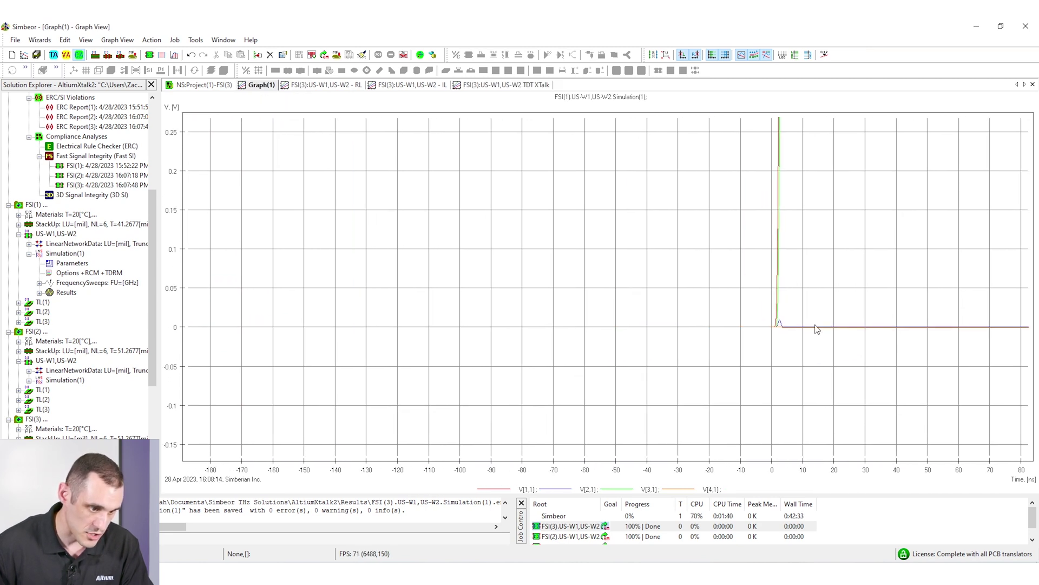
scroll(893, 326, up, 1)
drag(893, 326, 947, 362)
scroll(940, 380, up, 2)
scroll(633, 325, up, 2)
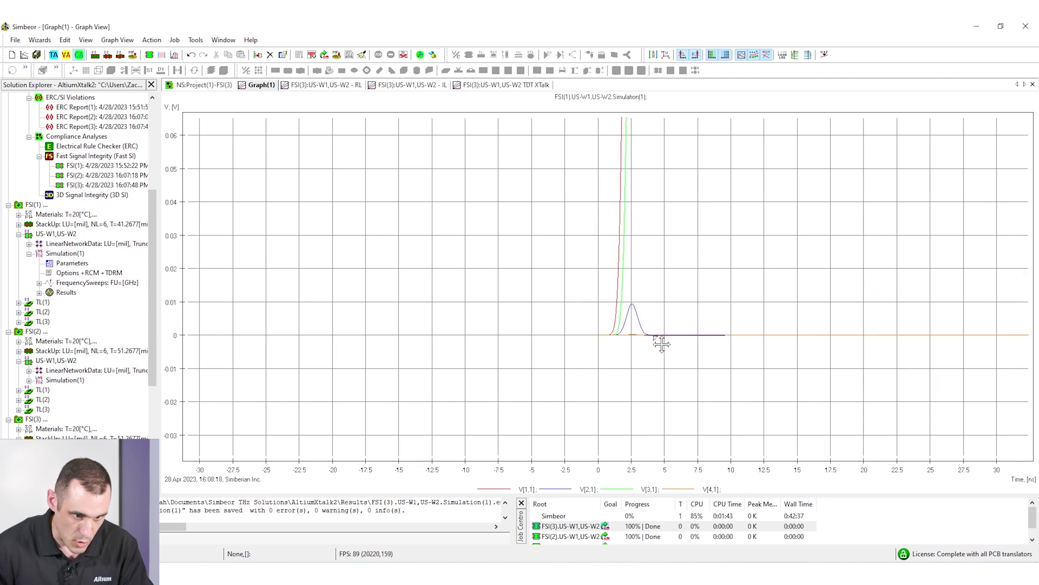
scroll(658, 351, up, 1)
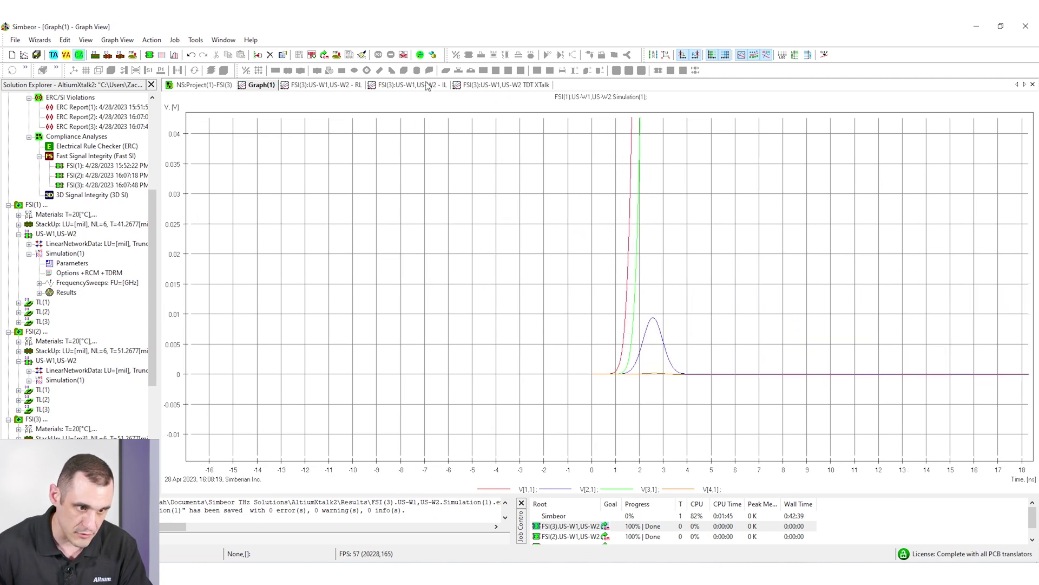
click(505, 88)
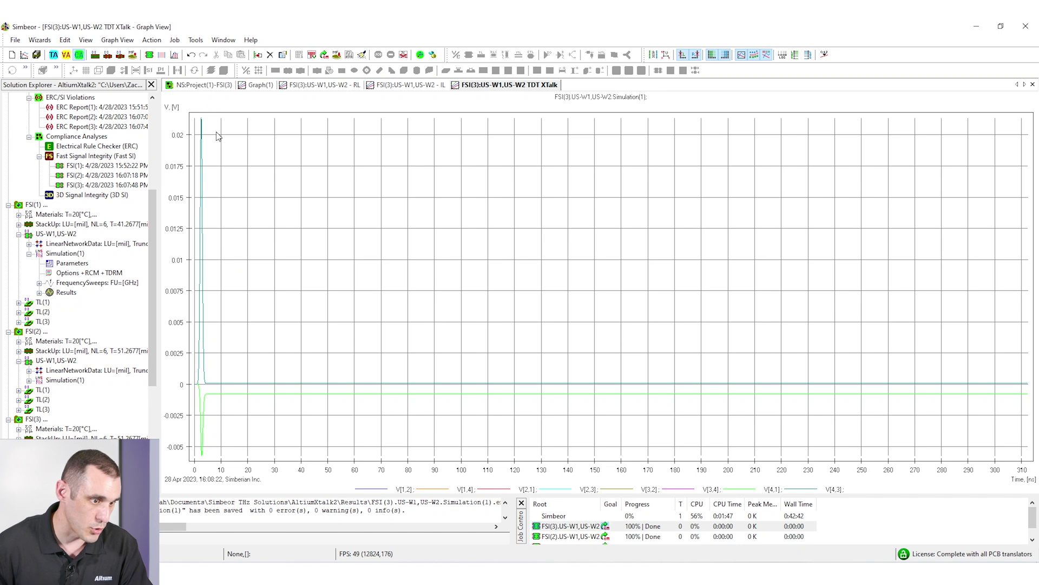